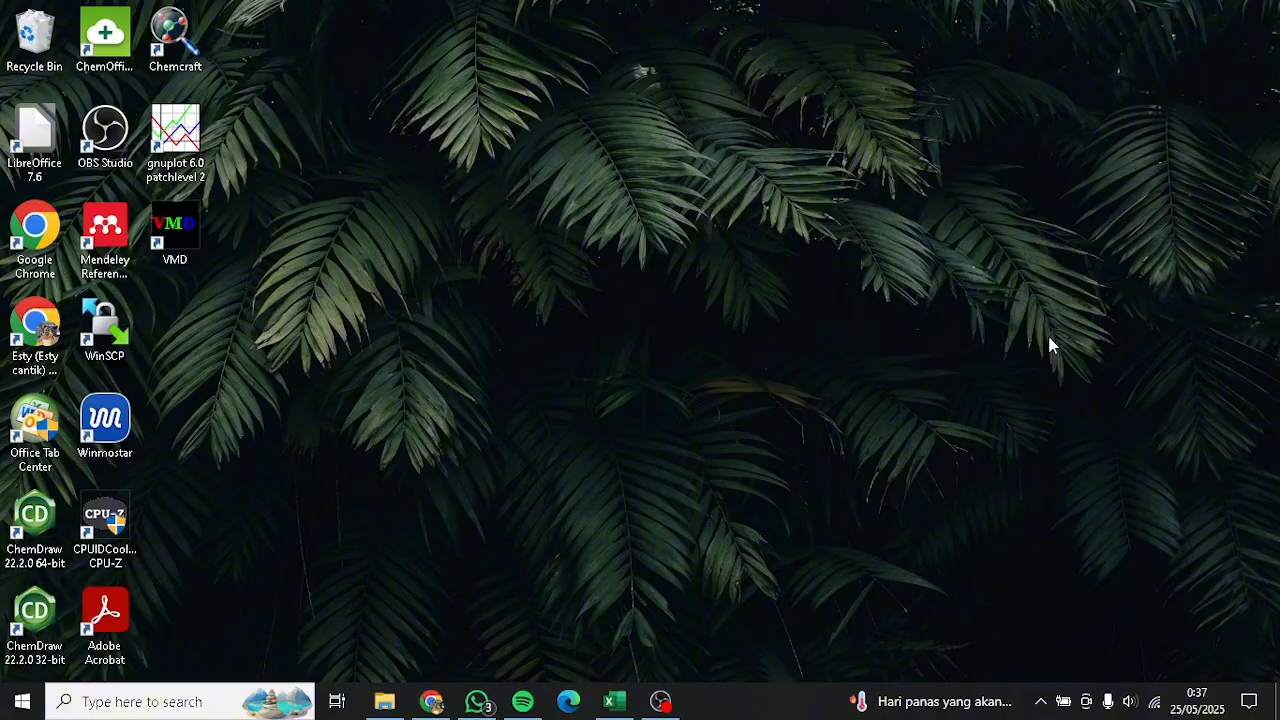
Step: Switch to the open BET workbook in Excel and enter the formula =1/(L2*((1/K2)-1)) in cell M2
click(617, 703)
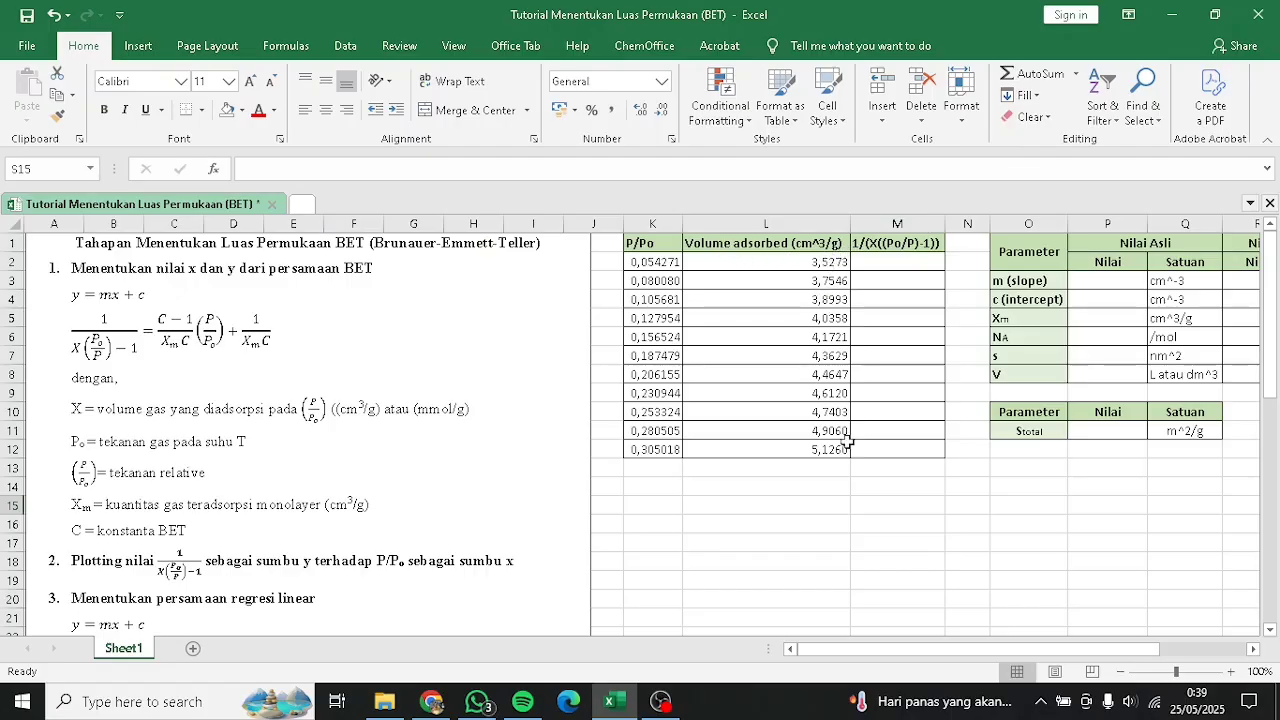
click(910, 265)
text(=1/()
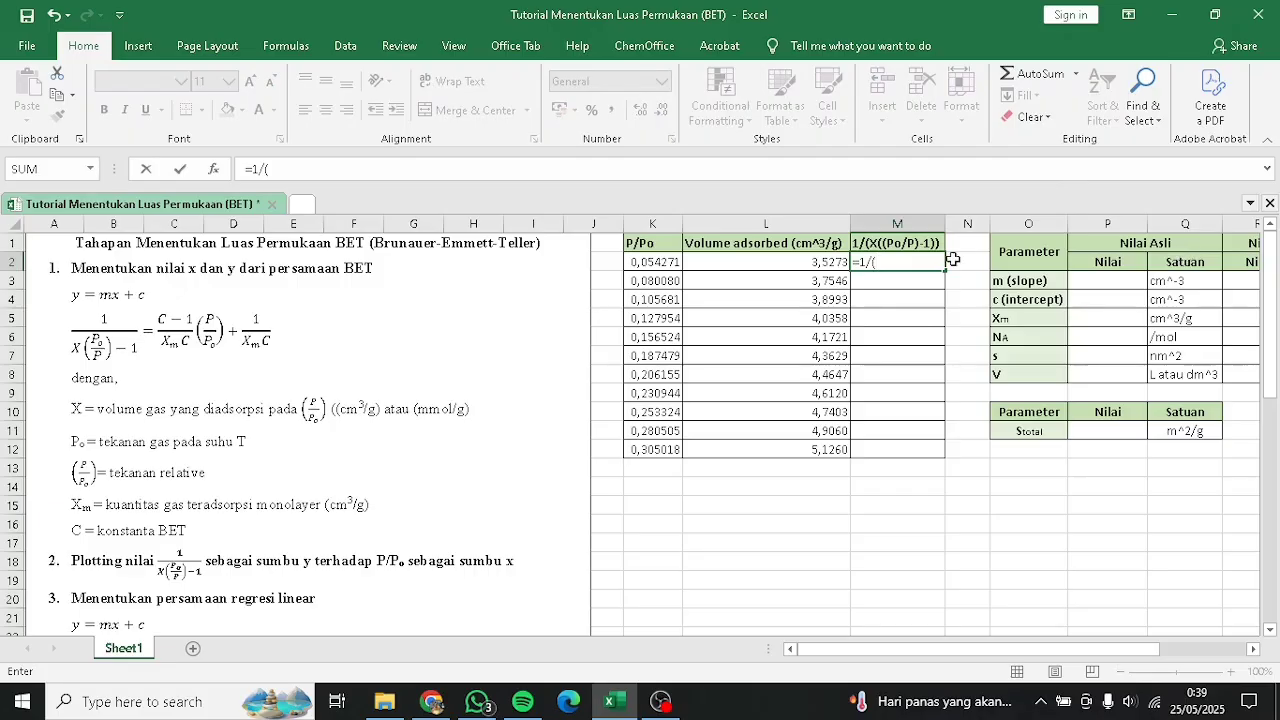
click(825, 262)
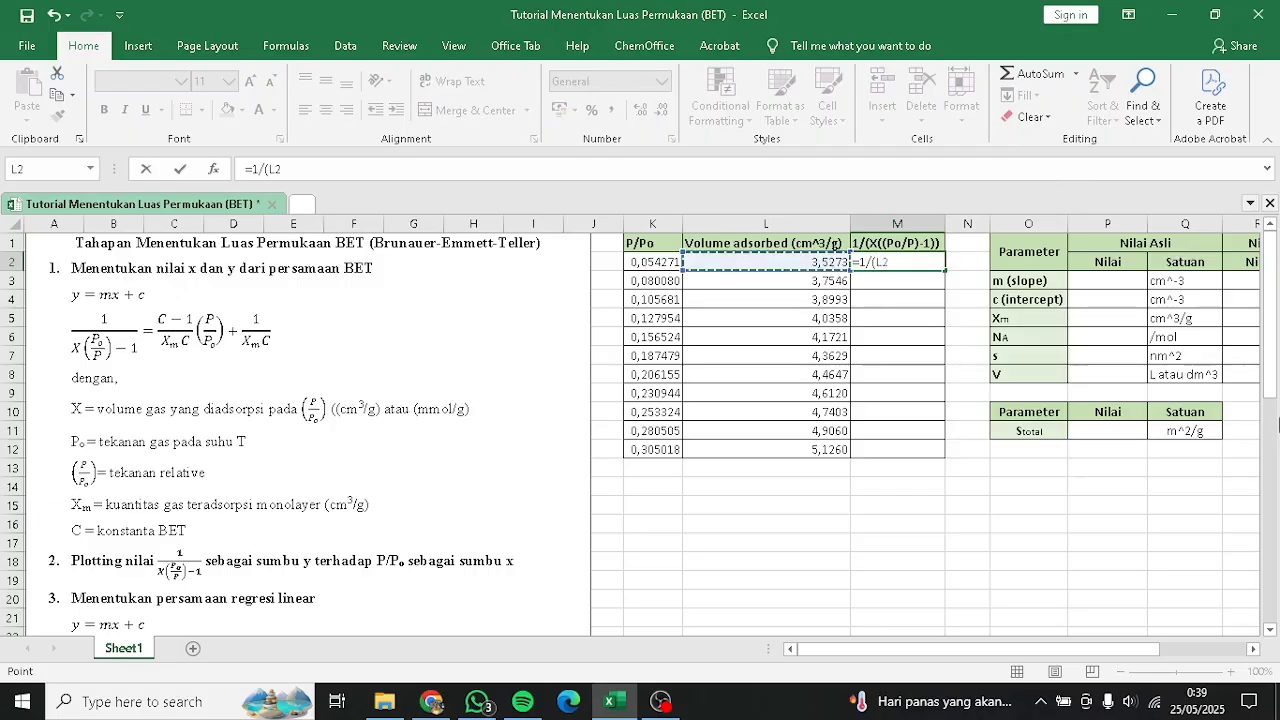
text(*)
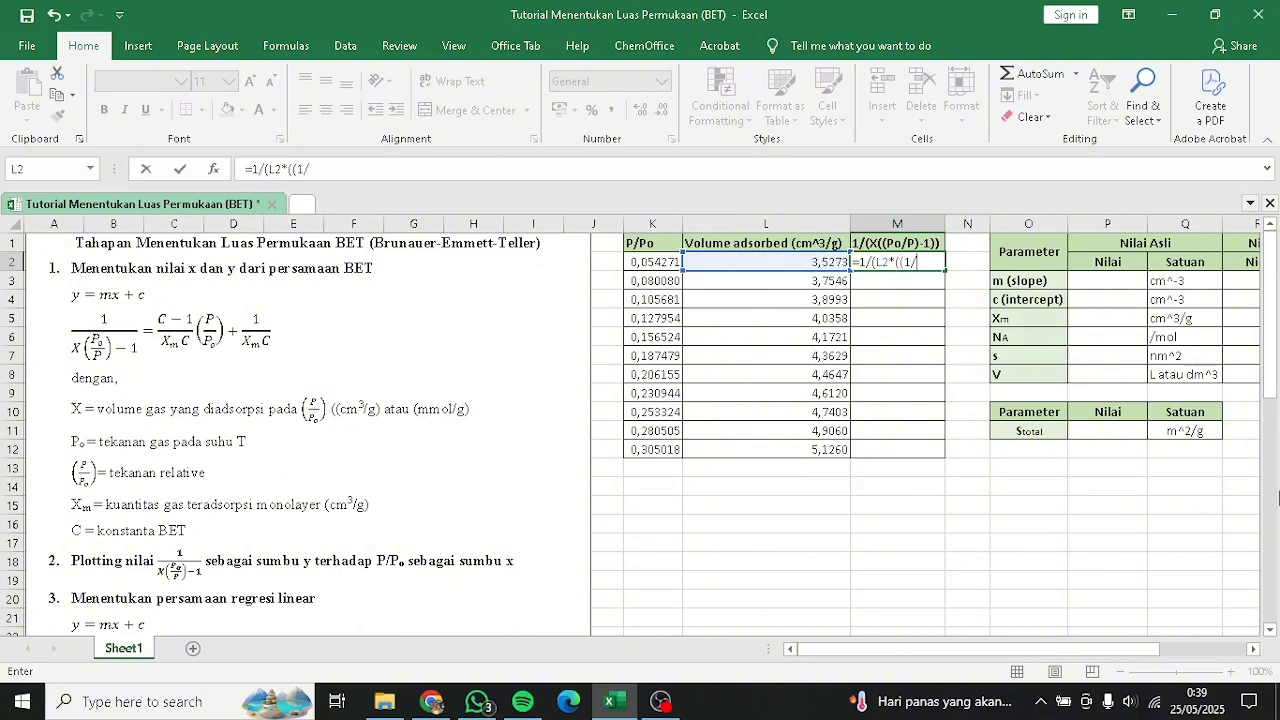
text(((1/)
click(644, 263)
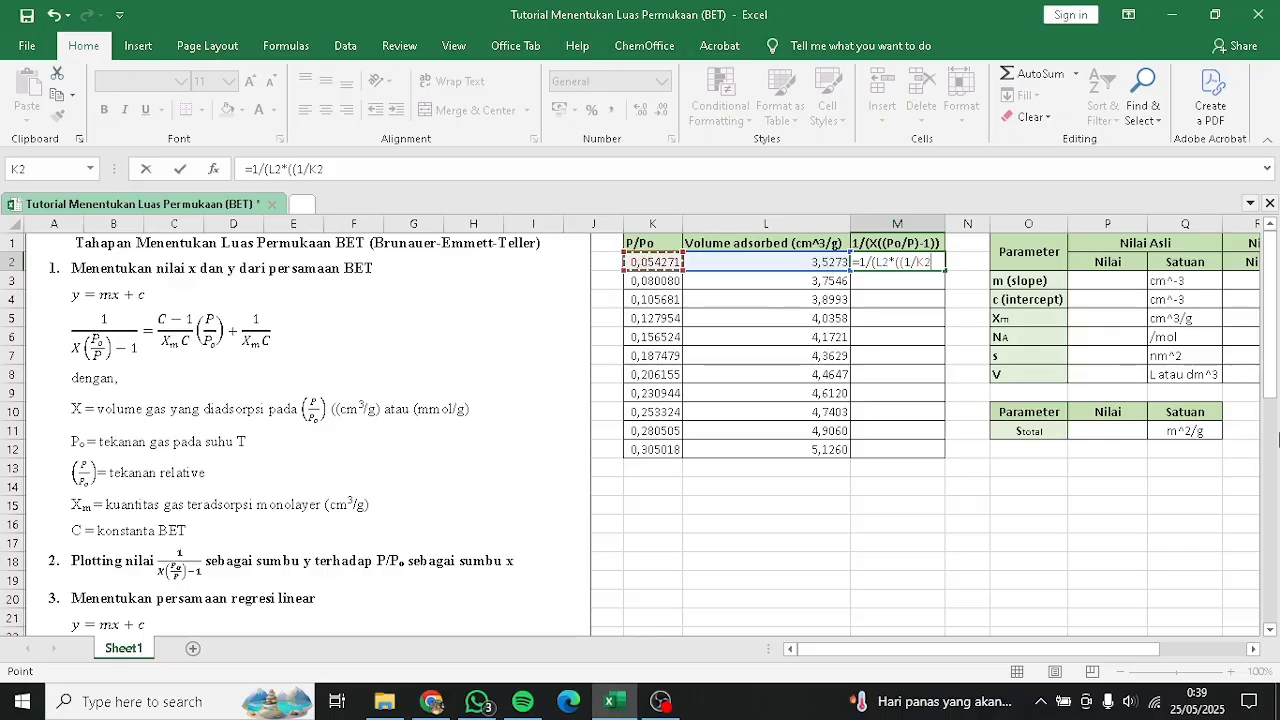
text()-1)
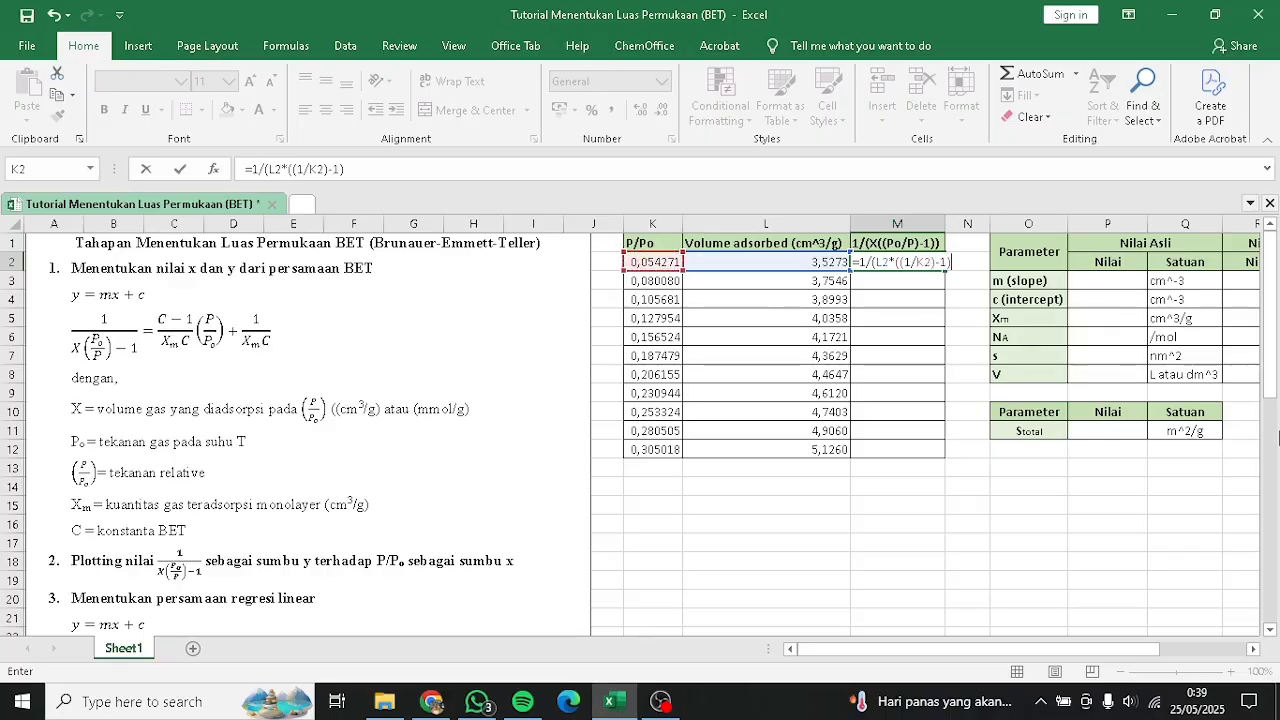
key(Return)
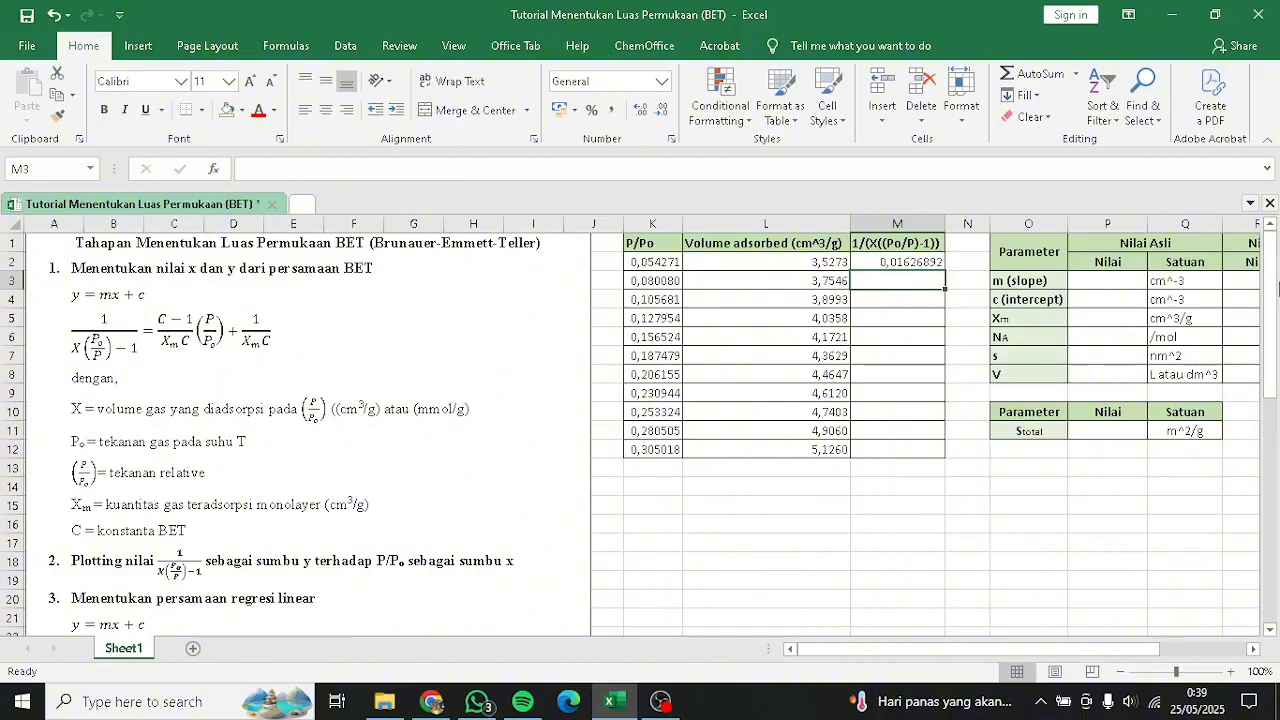
Step: Fill the formula in M2 down through M12 for all the adsorption data rows
click(920, 259)
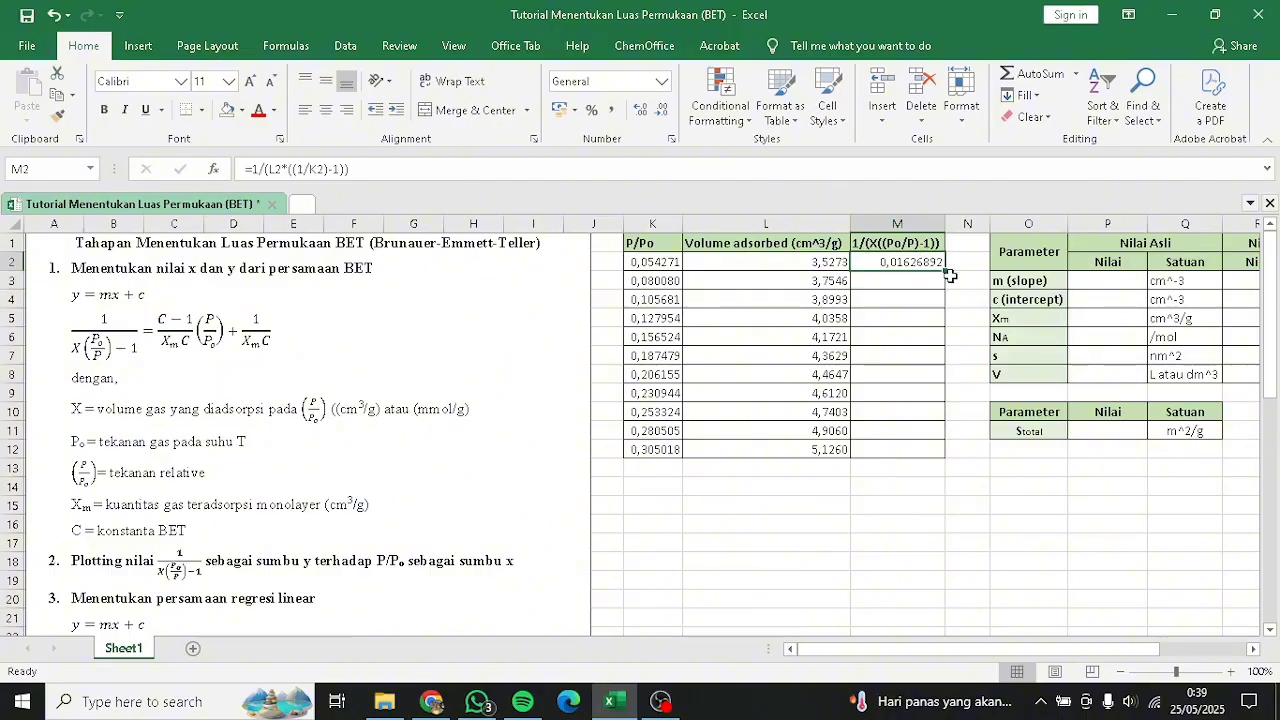
drag(944, 270, 940, 455)
click(895, 505)
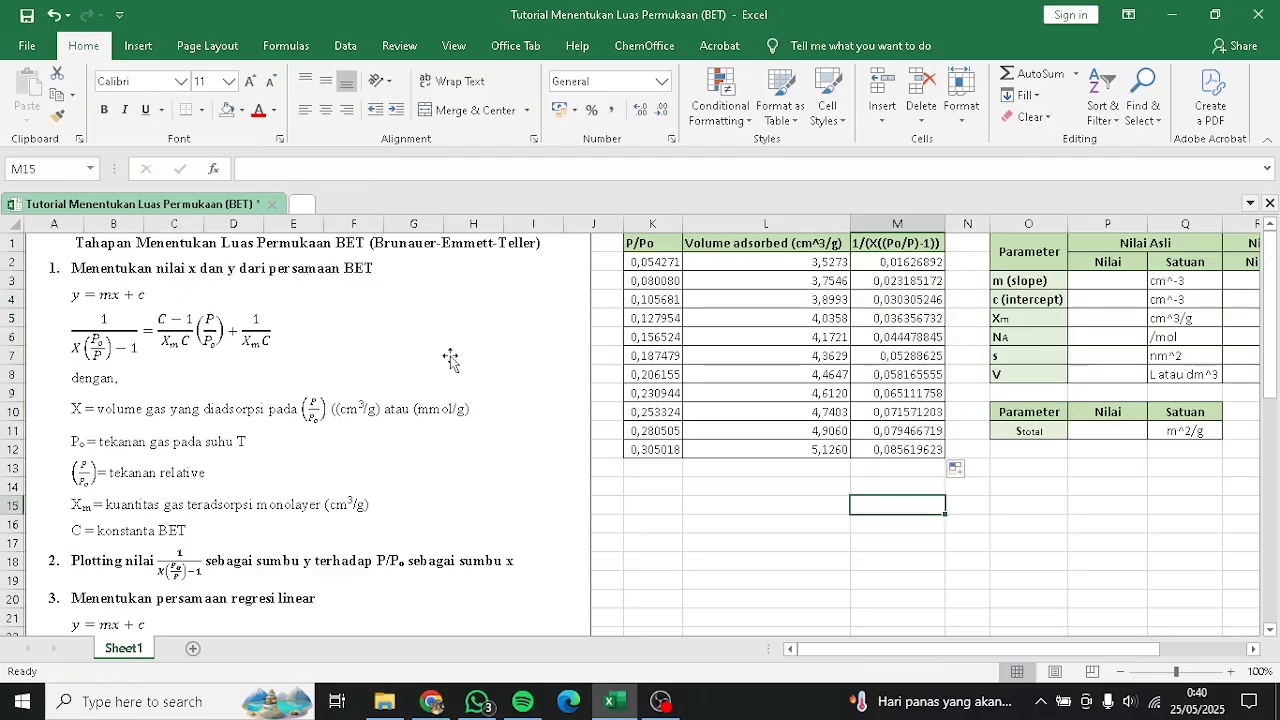
Step: Insert an empty scatter chart with lines and markers and place it below the adsorption data table, starting around K14
scroll(430, 377, down, 2)
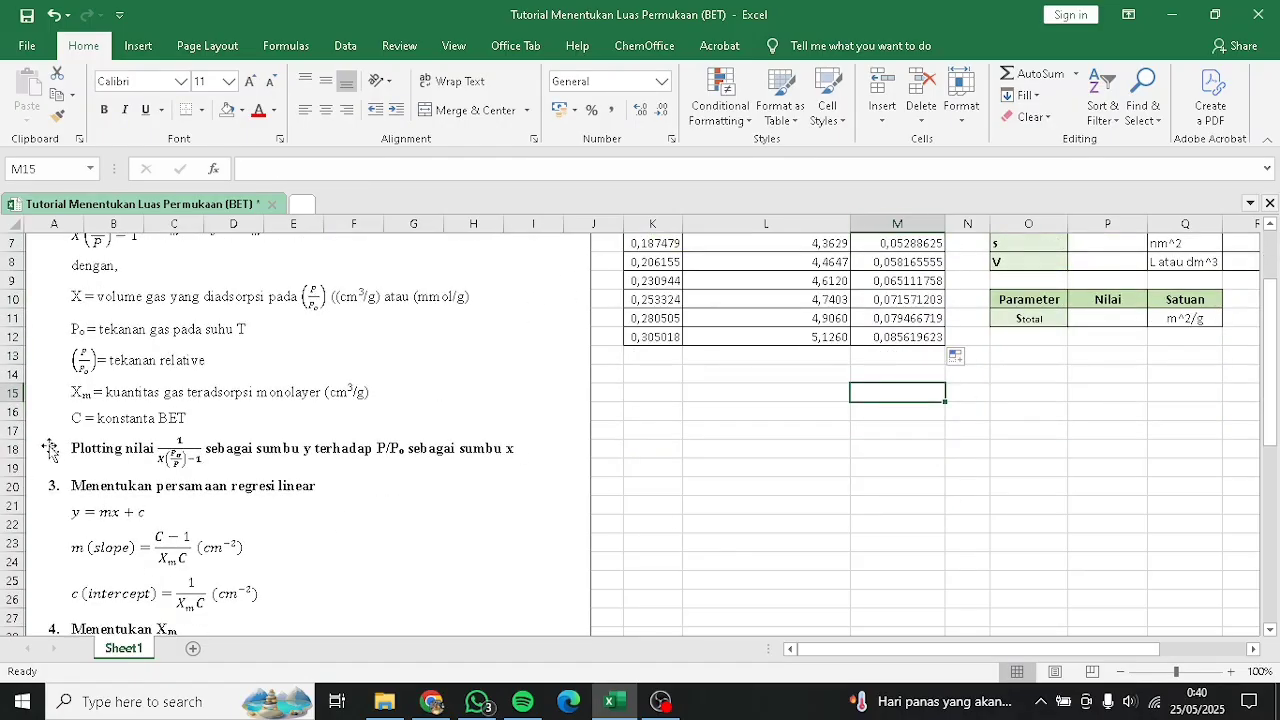
scroll(908, 471, up, 2)
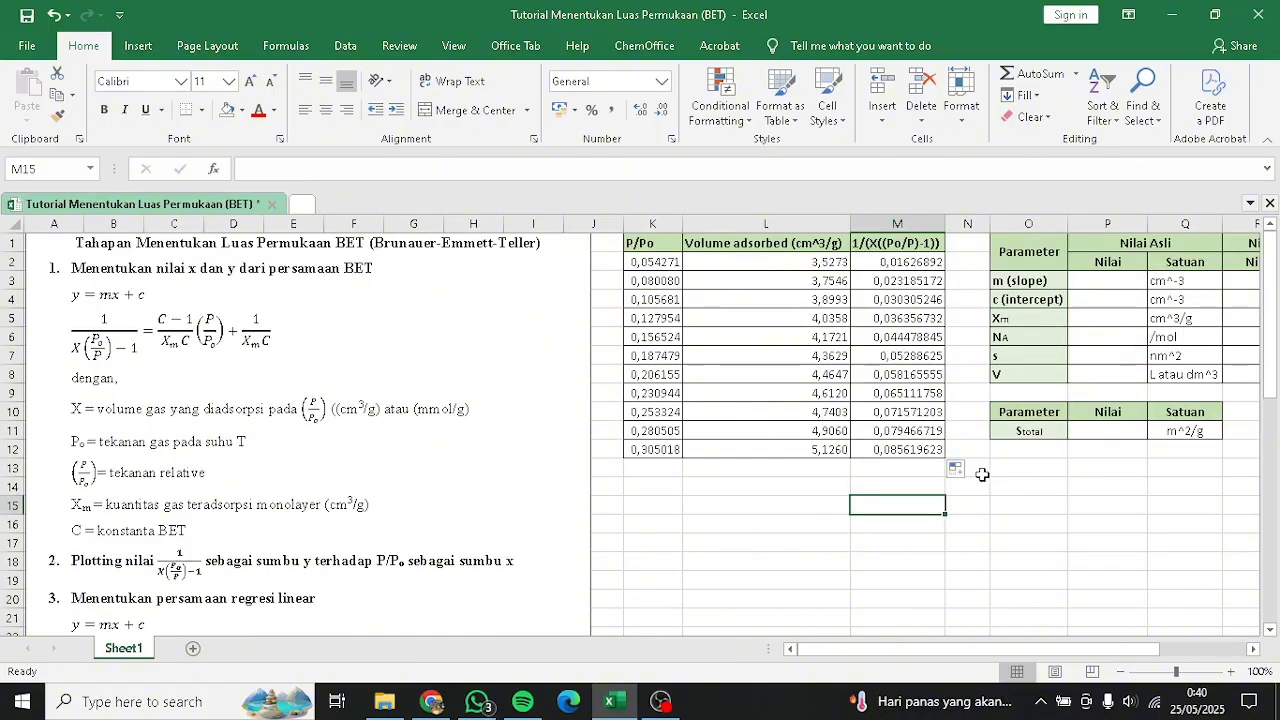
click(663, 487)
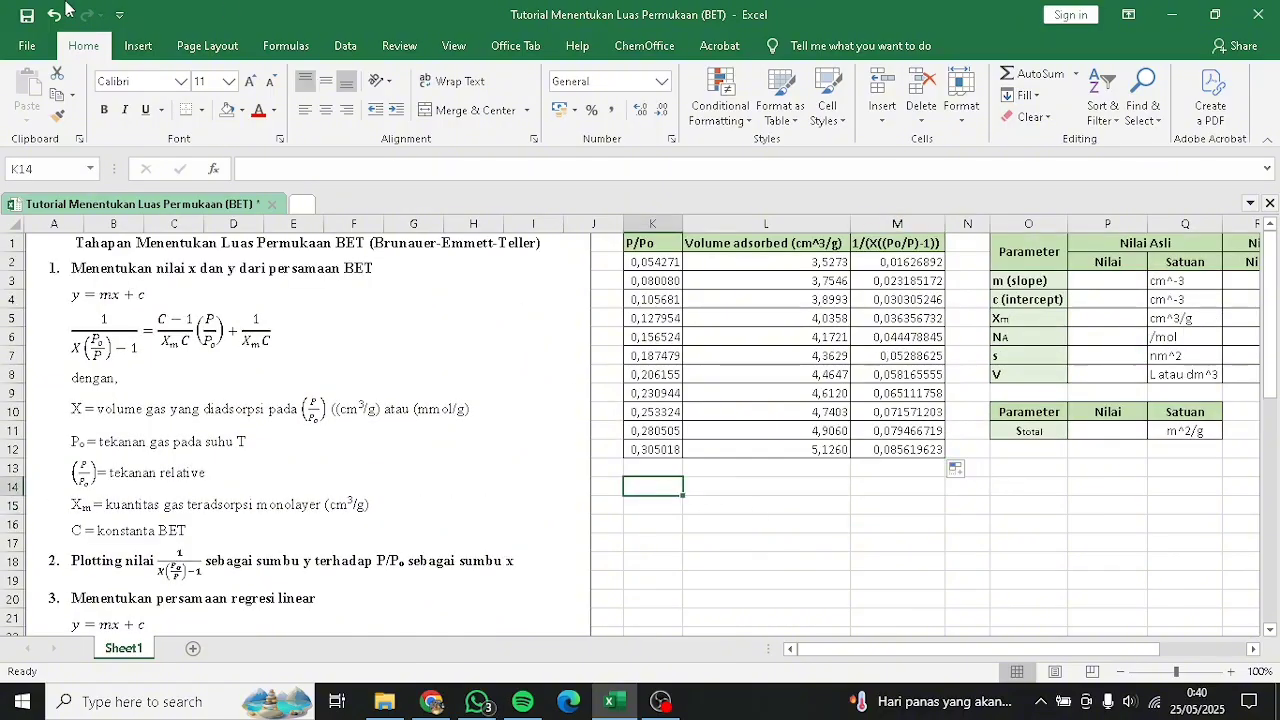
click(135, 48)
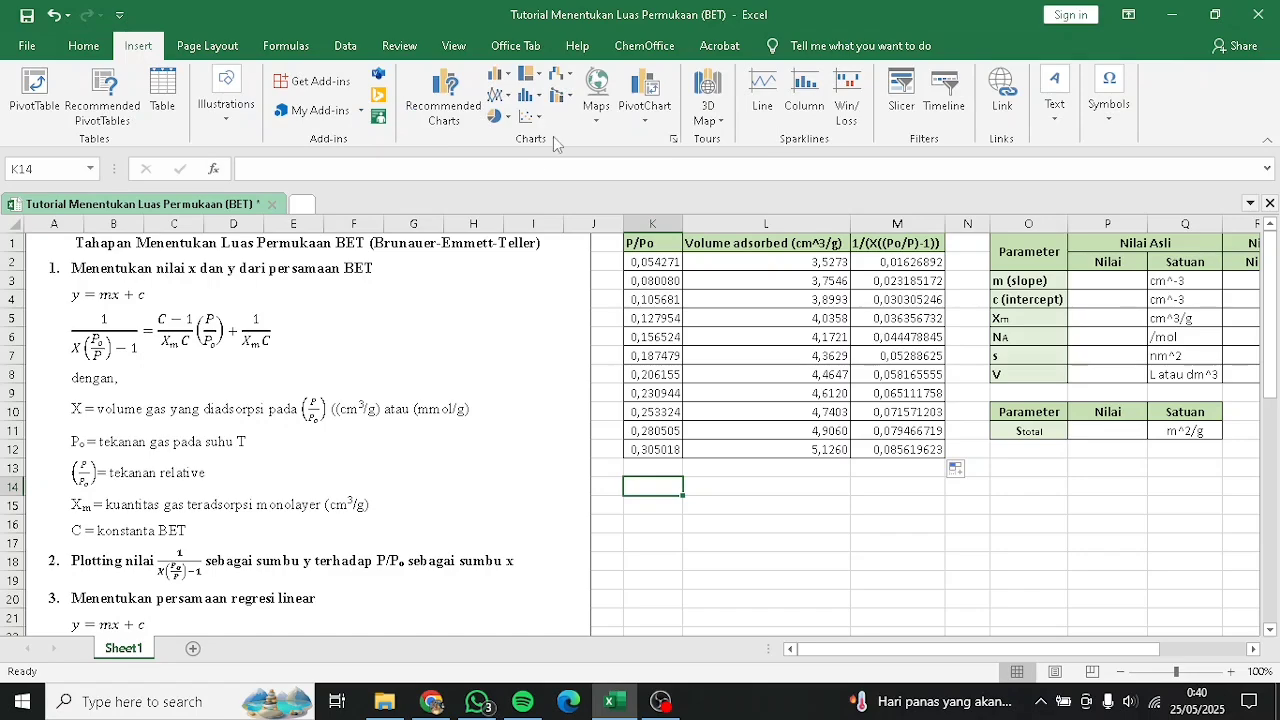
click(566, 178)
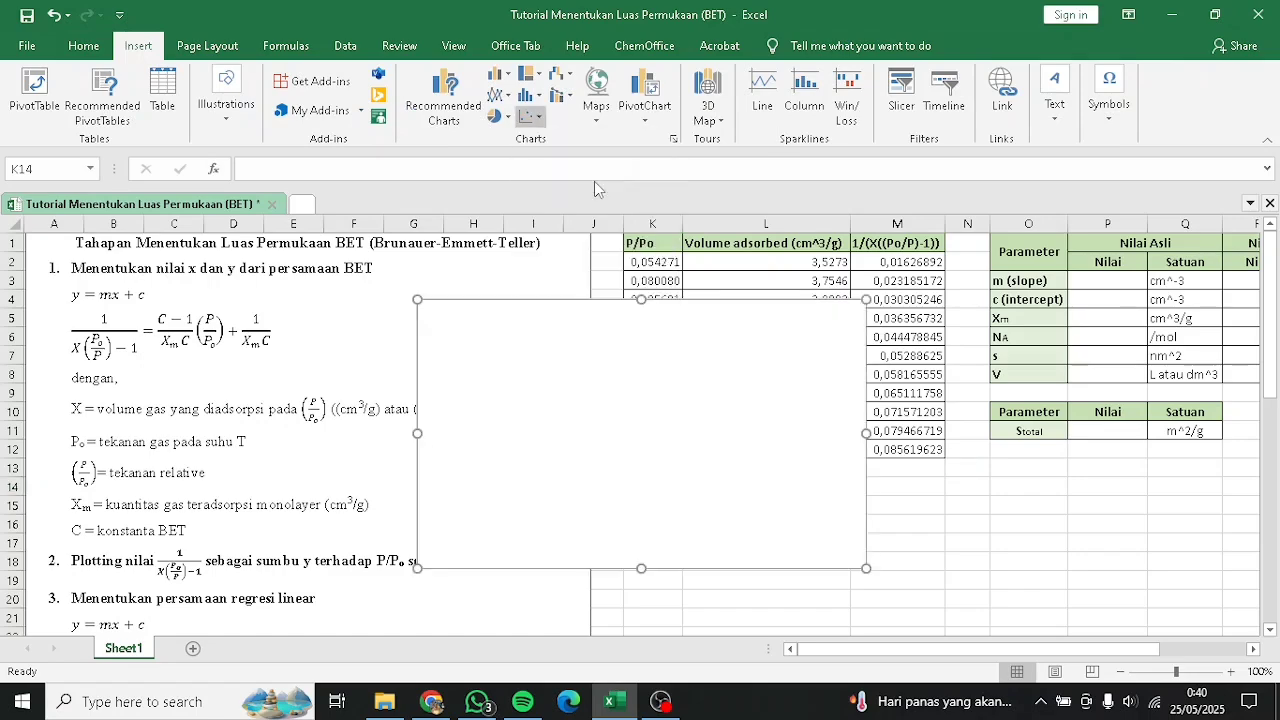
drag(734, 334, 923, 620)
scroll(990, 278, down, 2)
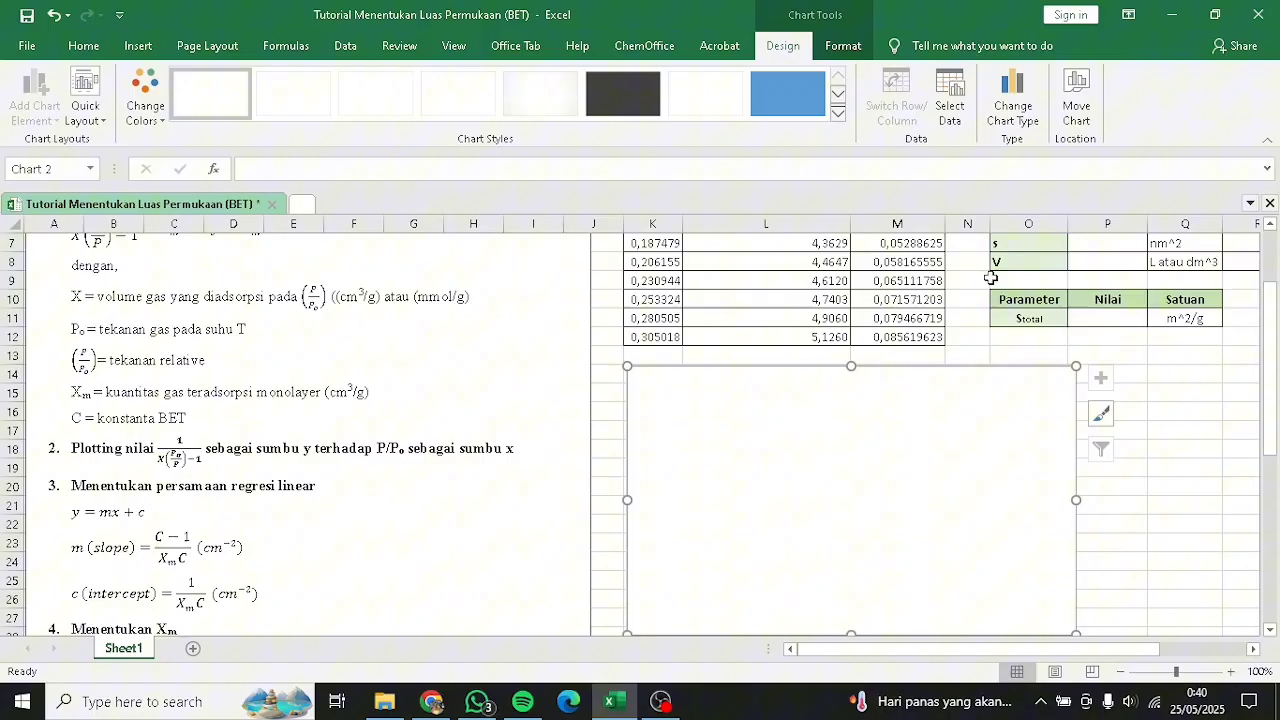
Step: Add a chart series named Plot BET with X values K2:K12 and Y values M2:M12
click(951, 110)
click(200, 357)
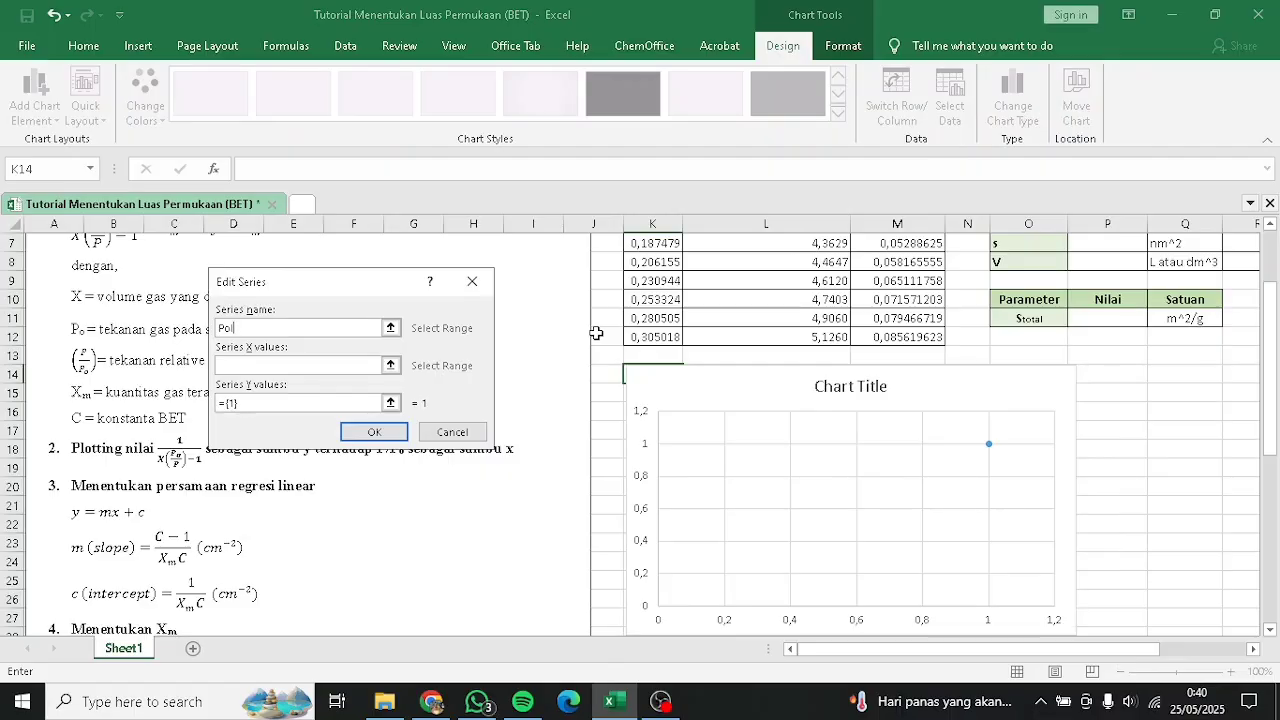
key(BackSpace)
key(BackSpace)
click(320, 365)
scroll(935, 471, up, 2)
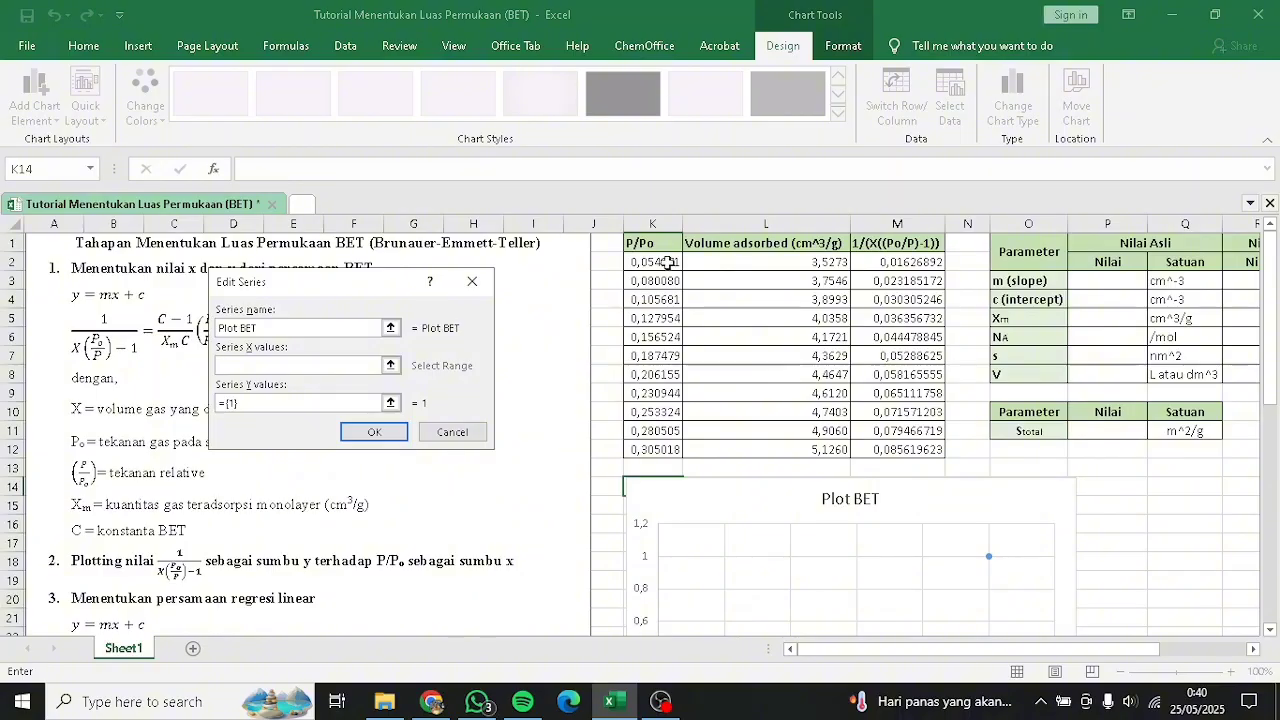
drag(668, 262, 656, 450)
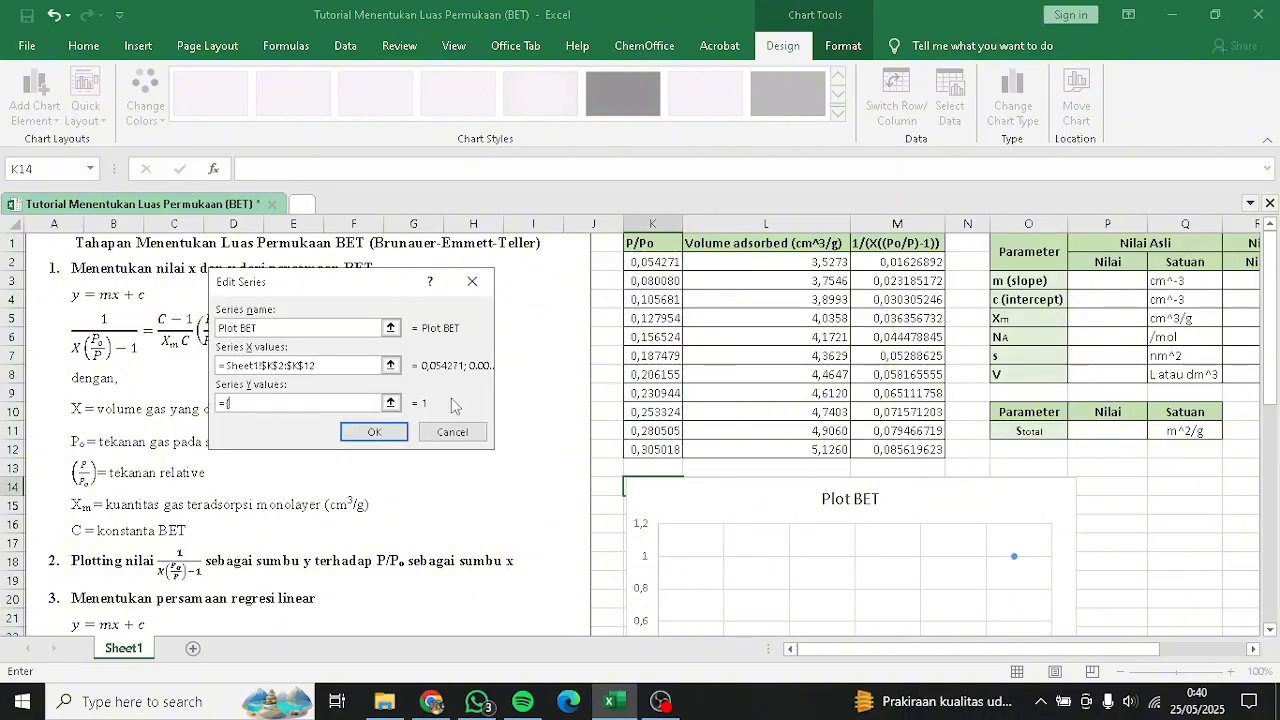
drag(930, 263, 930, 450)
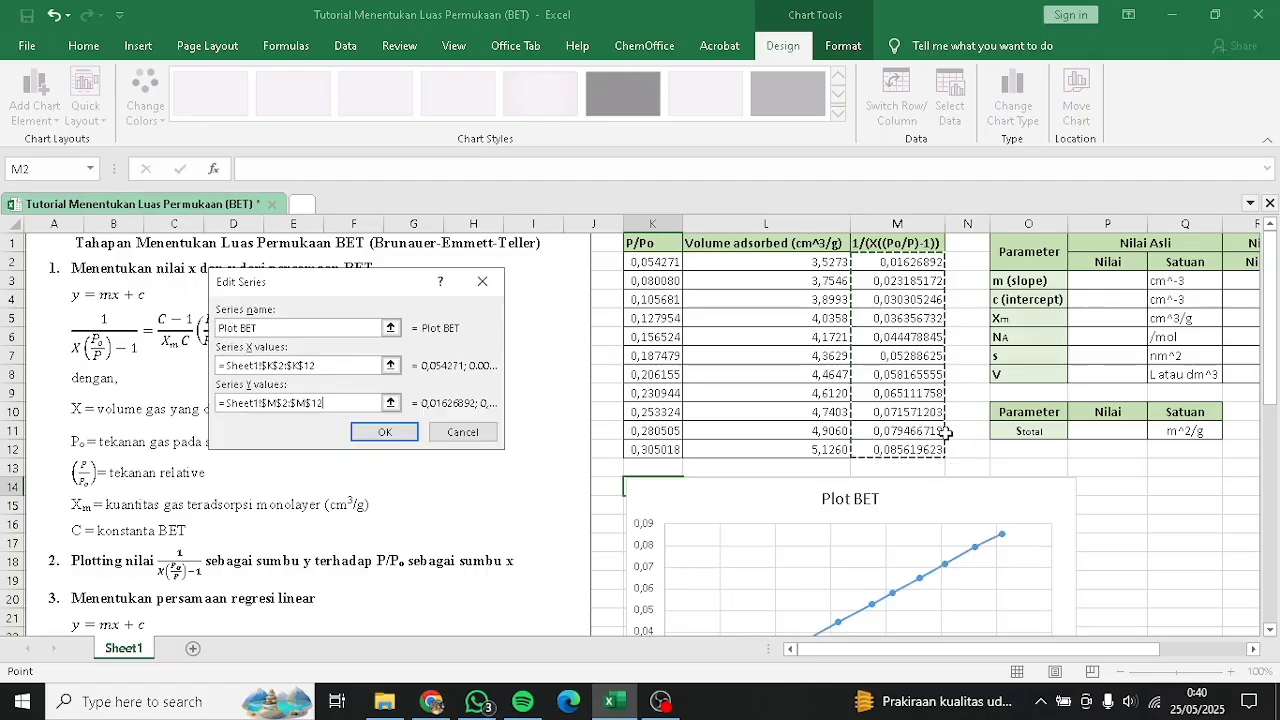
click(393, 437)
click(503, 571)
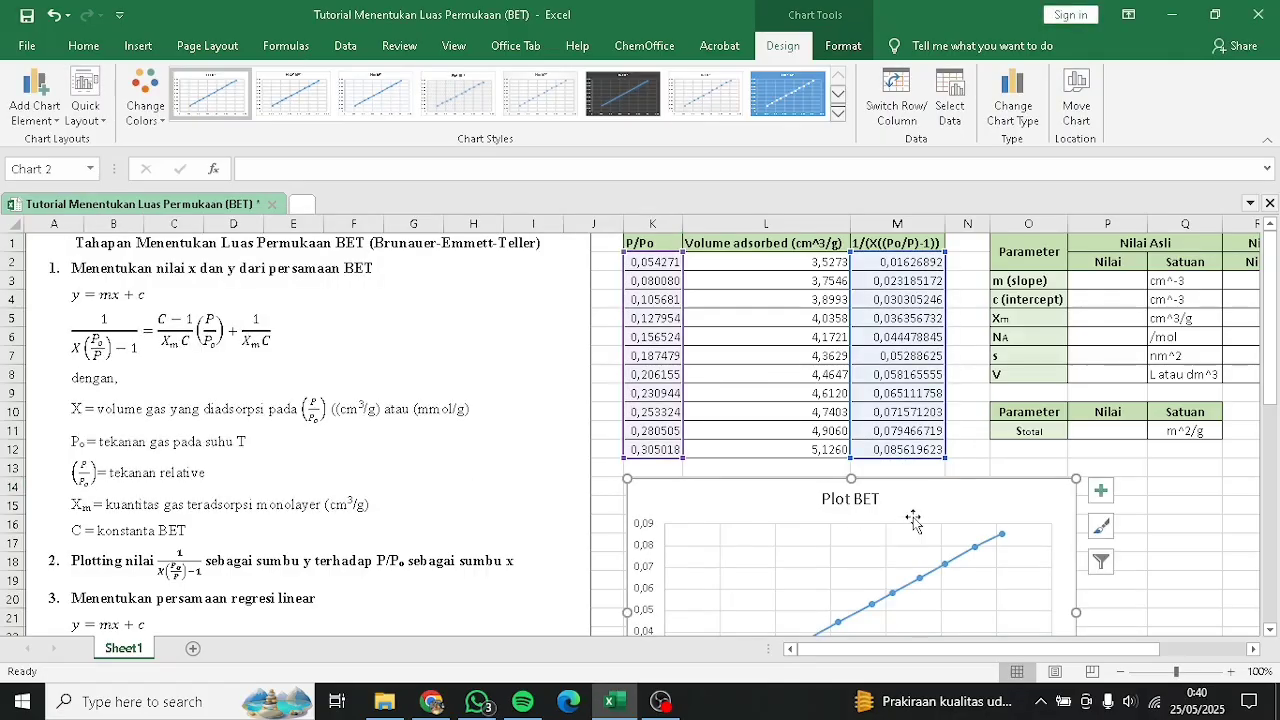
Step: Apply the quick chart layout that adds axis titles and a linear trendline with its equation and R² value
scroll(913, 519, down, 3)
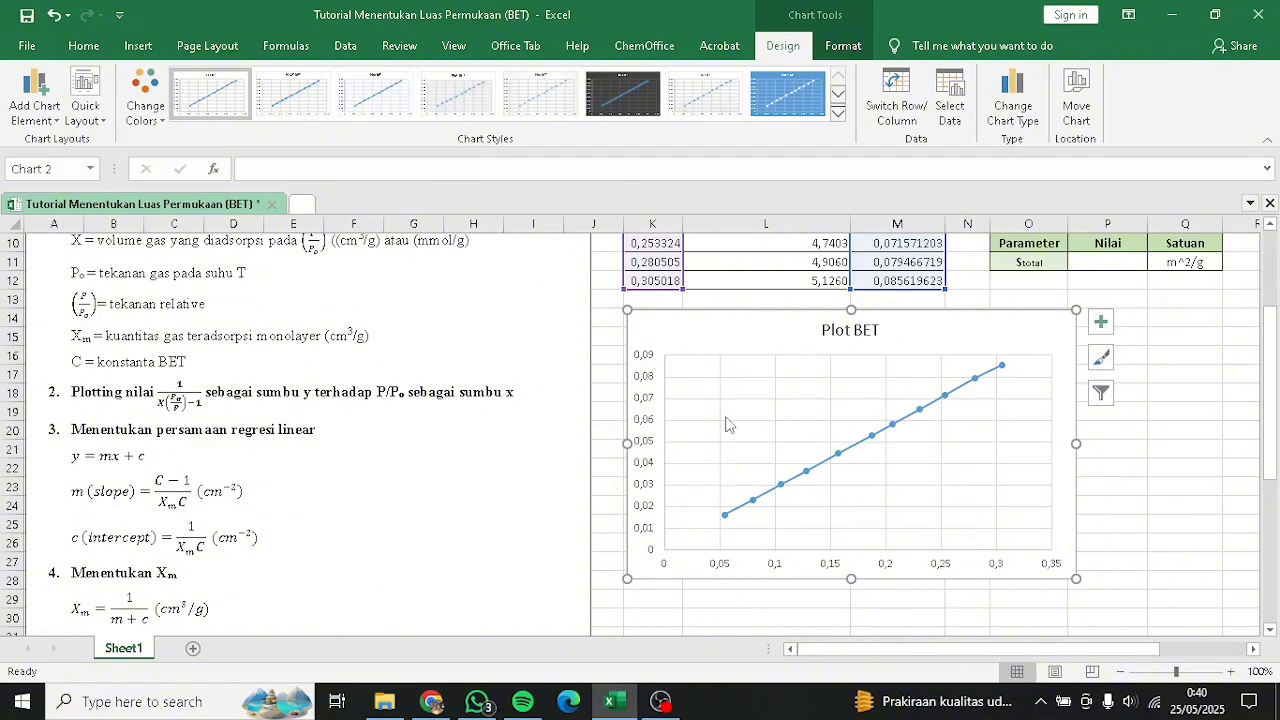
scroll(356, 417, down, 1)
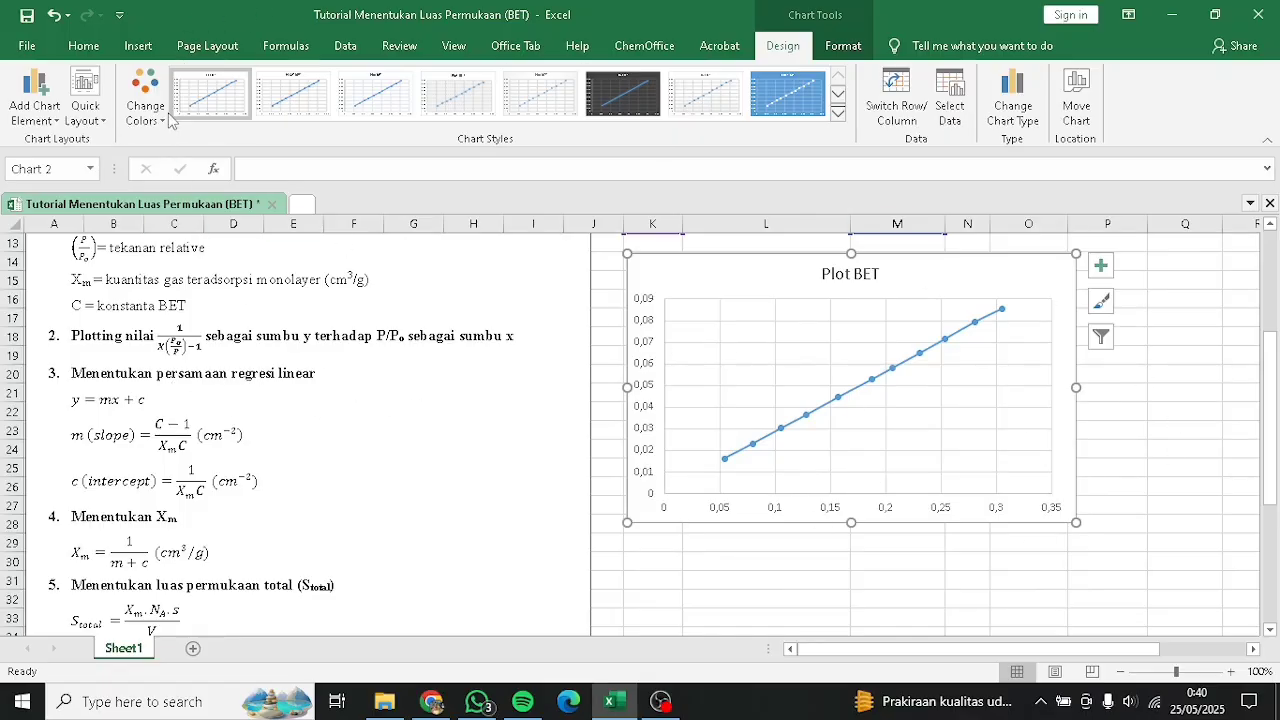
click(85, 100)
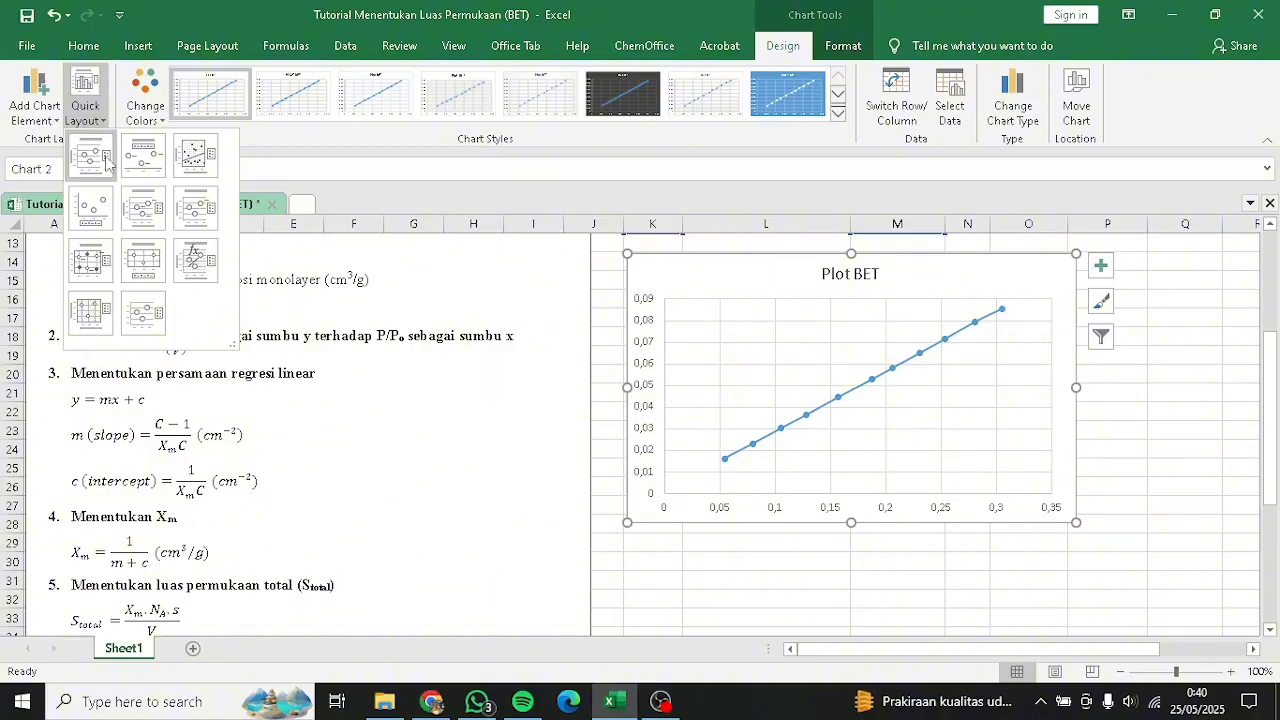
click(204, 276)
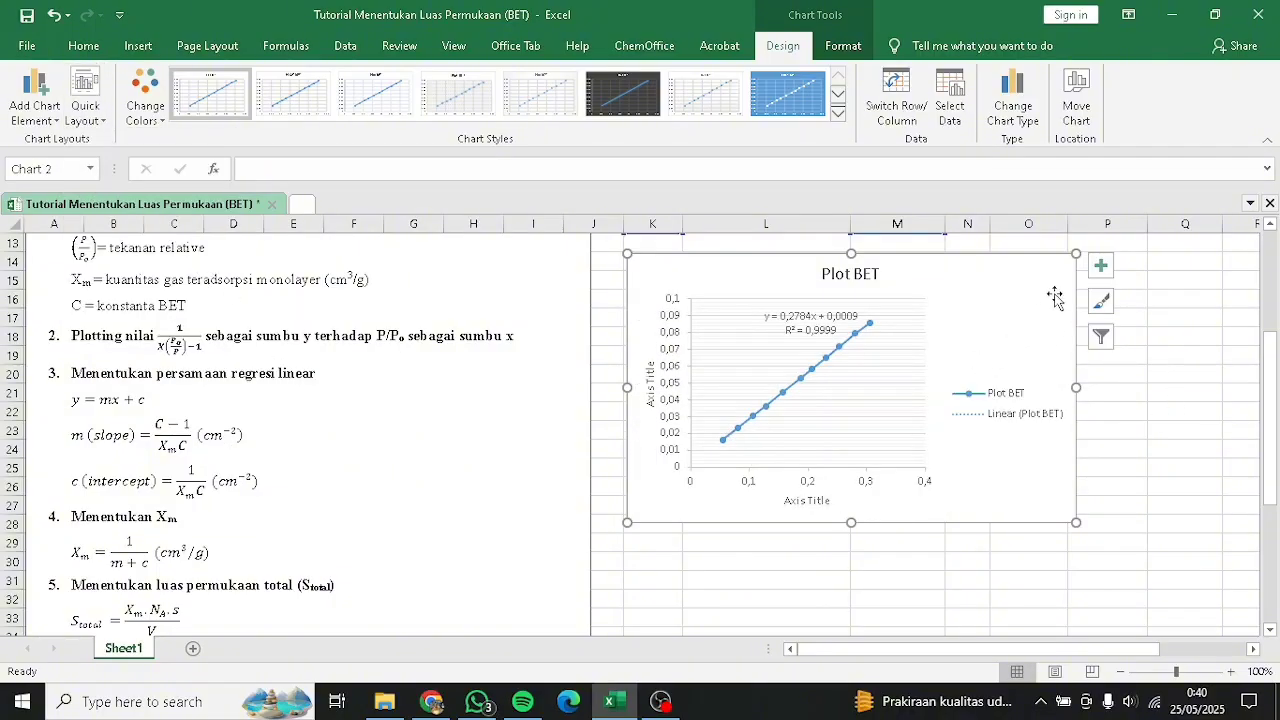
Step: Remove the legend from the Plot BET chart
click(1100, 265)
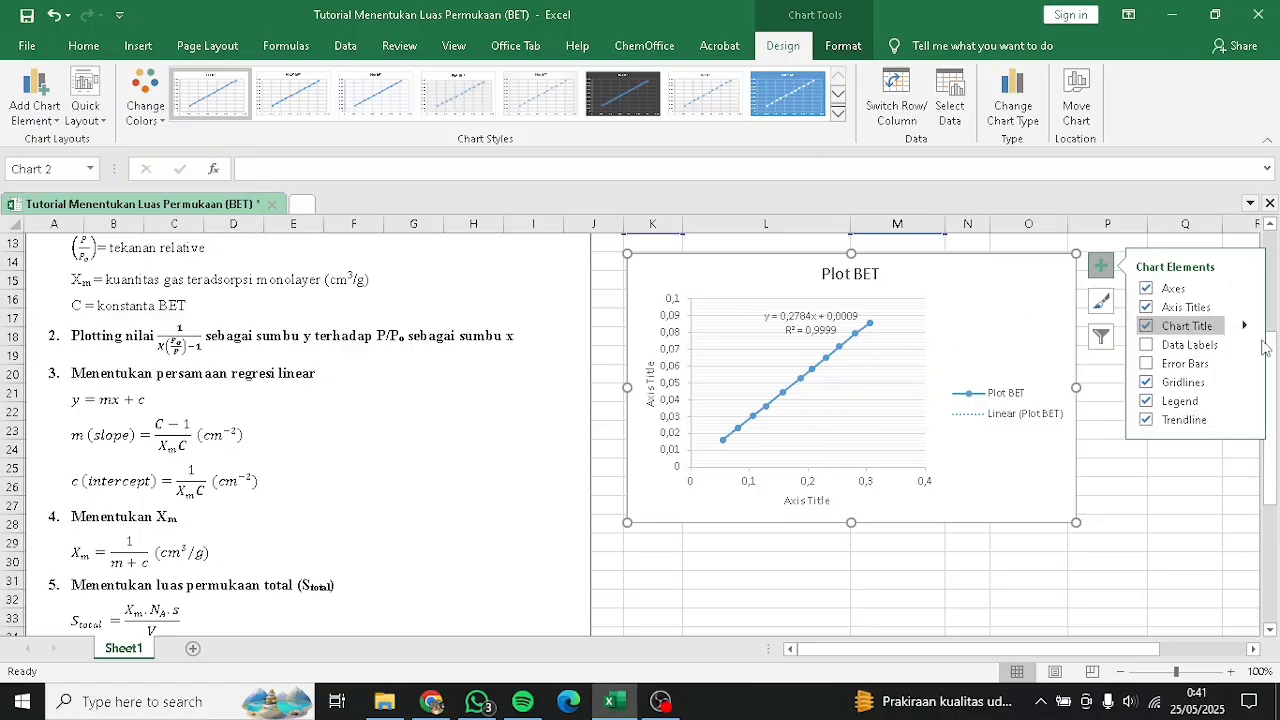
click(1146, 401)
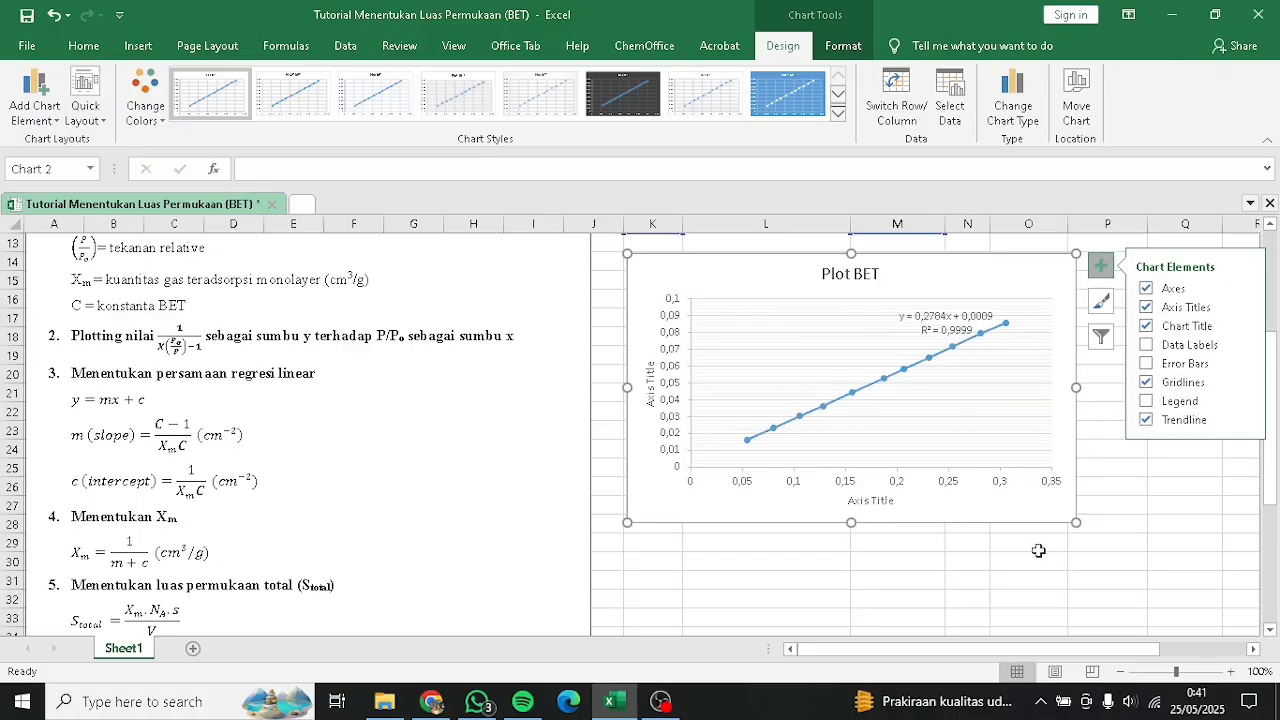
key(Escape)
Step: Replace the chart's vertical axis title with the header text 1/(X((Po/P)-1)) copied from cell M1
scroll(768, 462, up, 1)
click(641, 437)
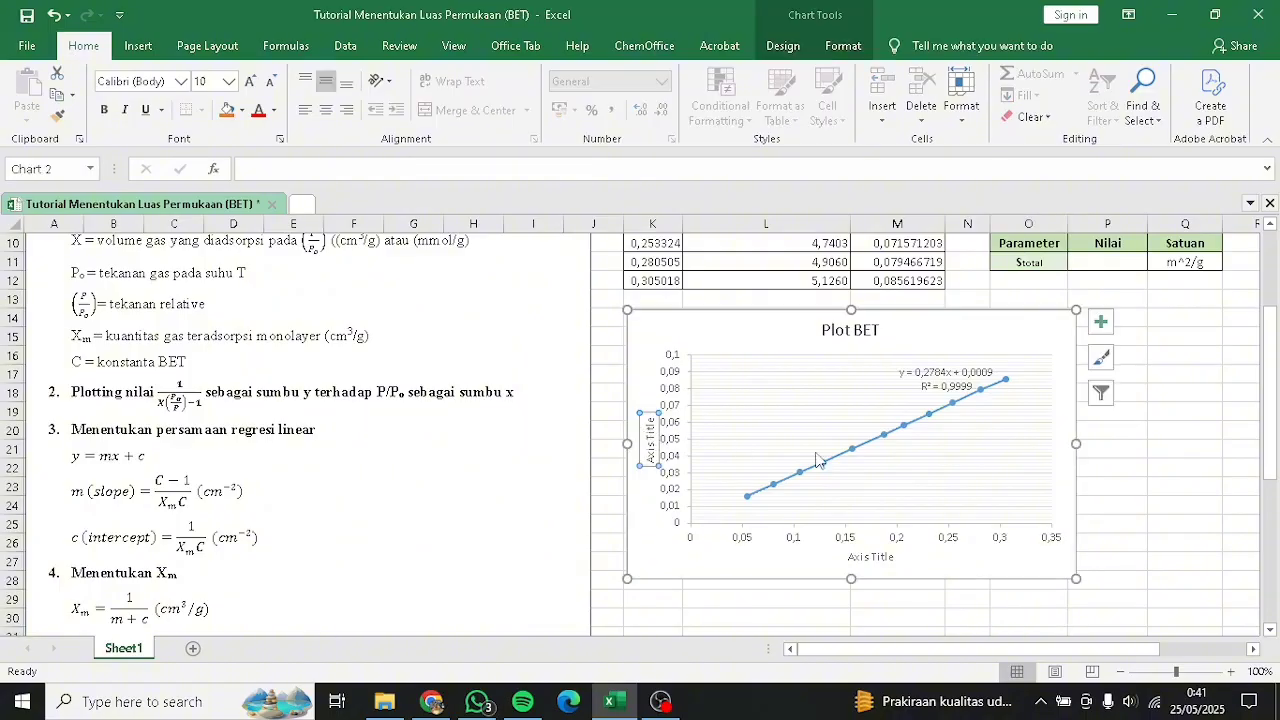
scroll(866, 451, up, 3)
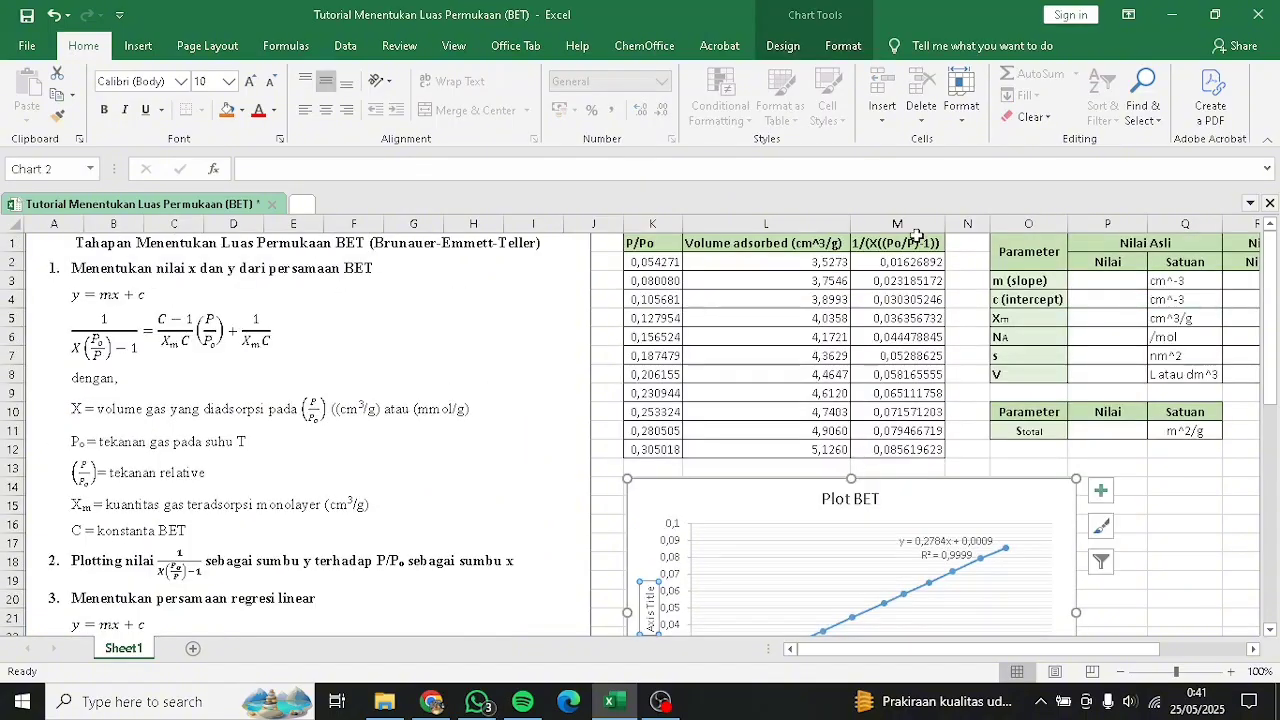
click(898, 243)
key(ctrl+c)
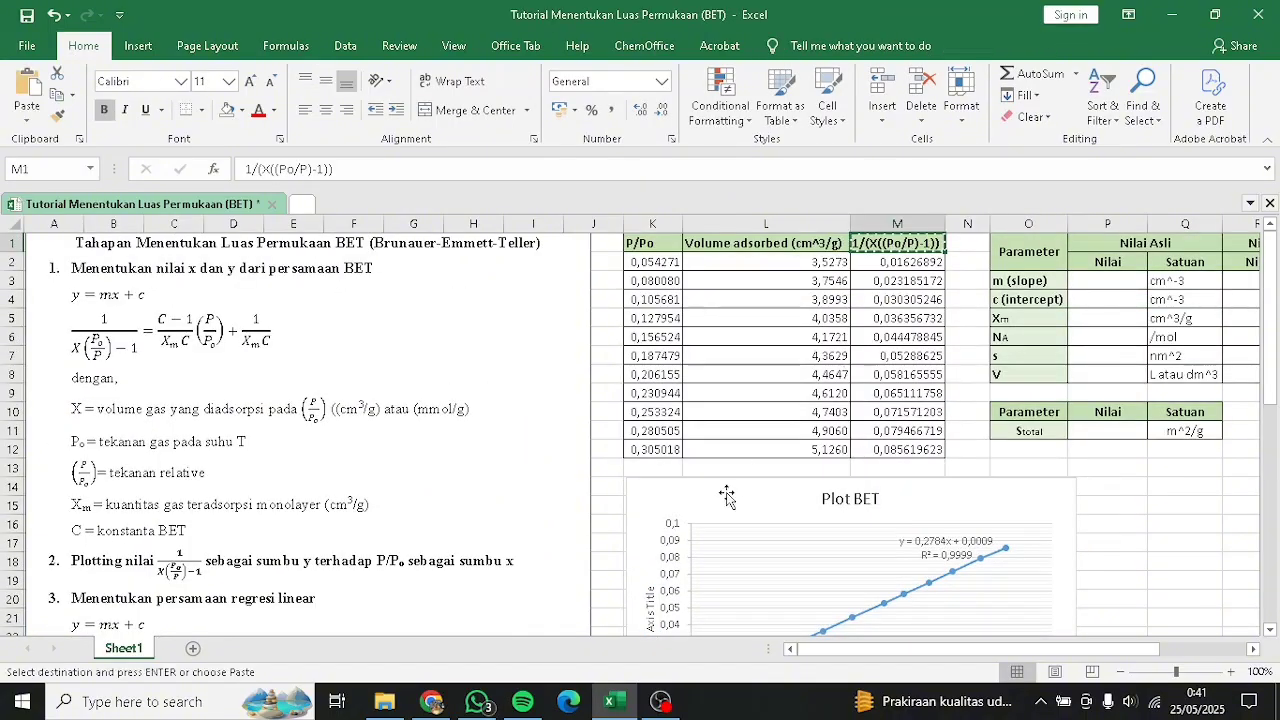
scroll(651, 495, down, 4)
click(660, 380)
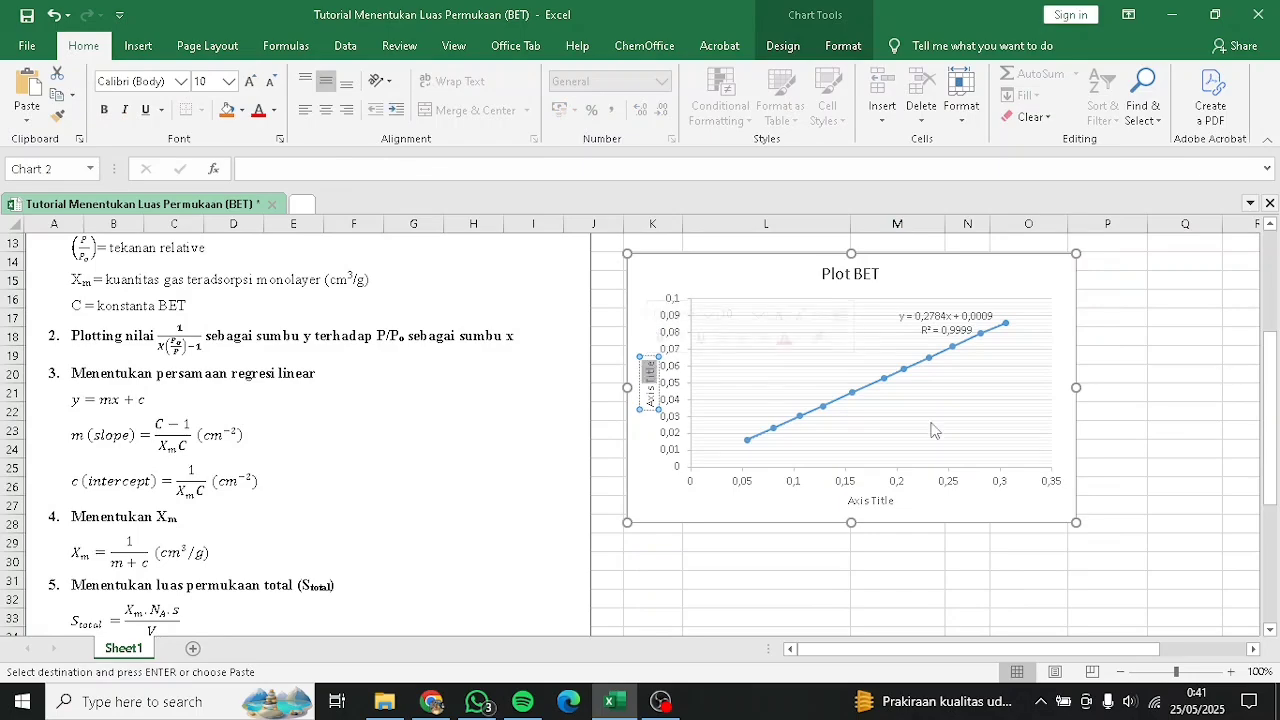
key(BackSpace)
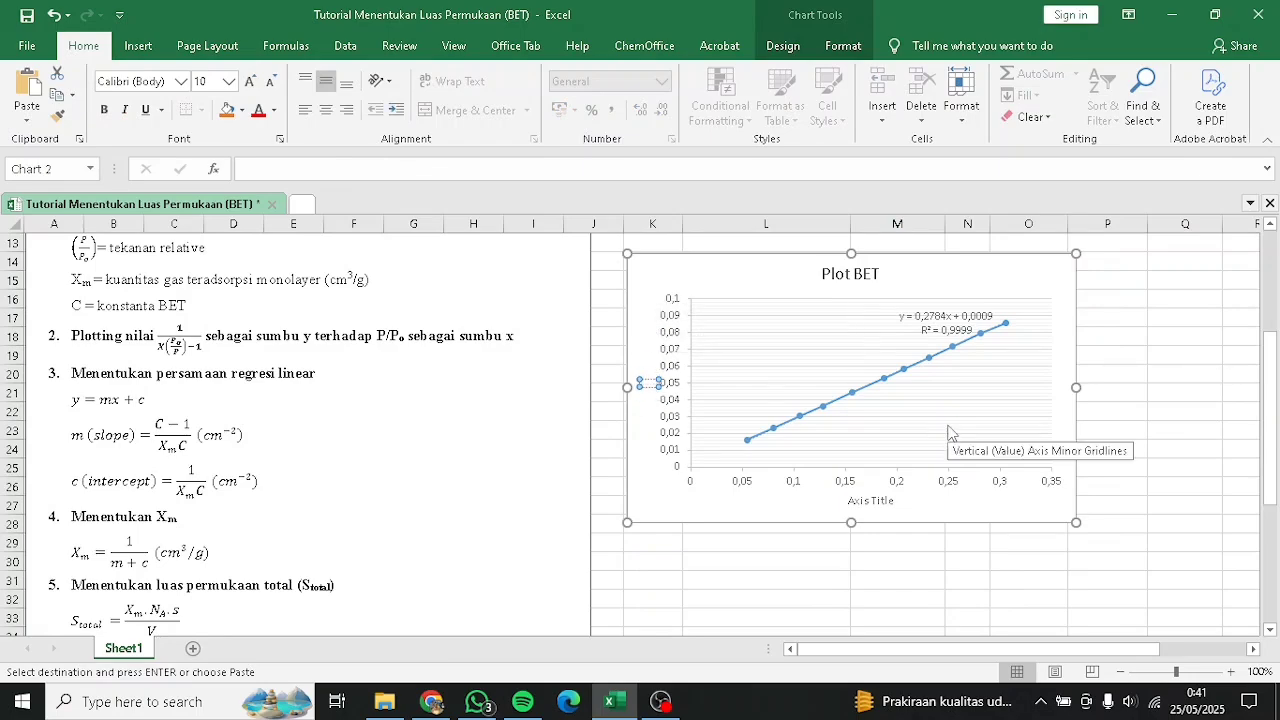
key(ctrl+v)
click(1137, 416)
scroll(1060, 420, up, 4)
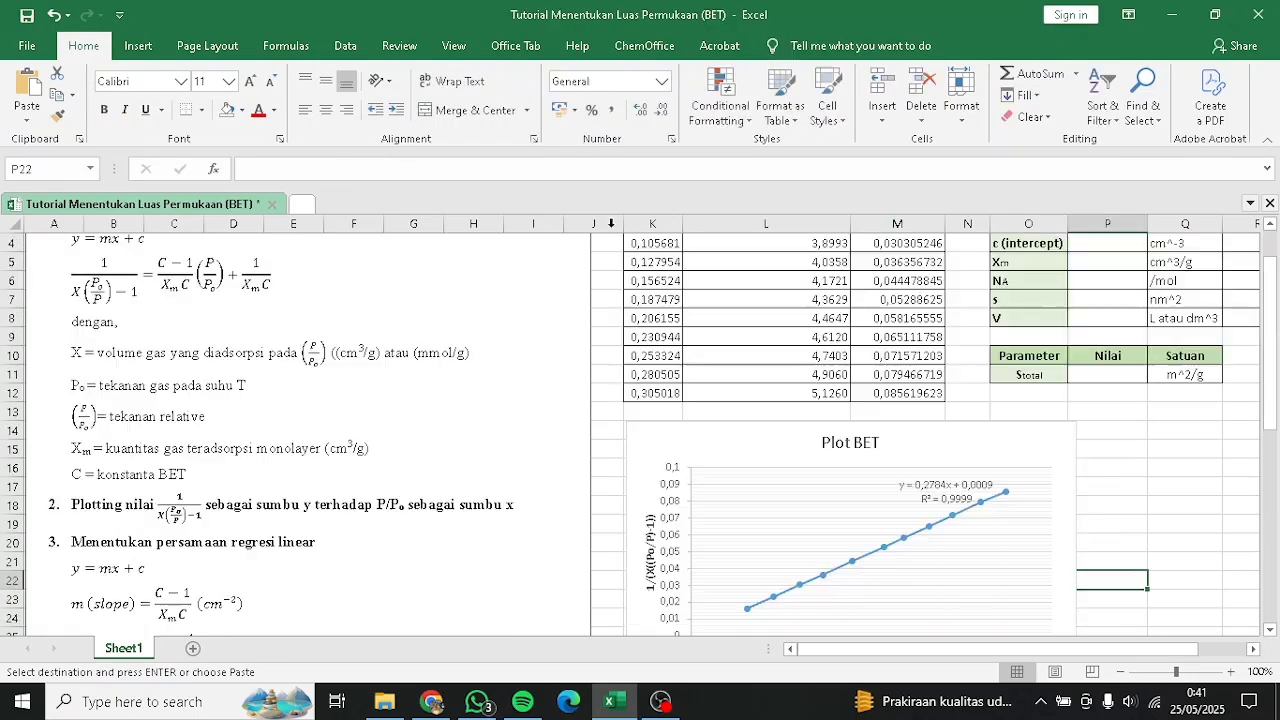
click(655, 244)
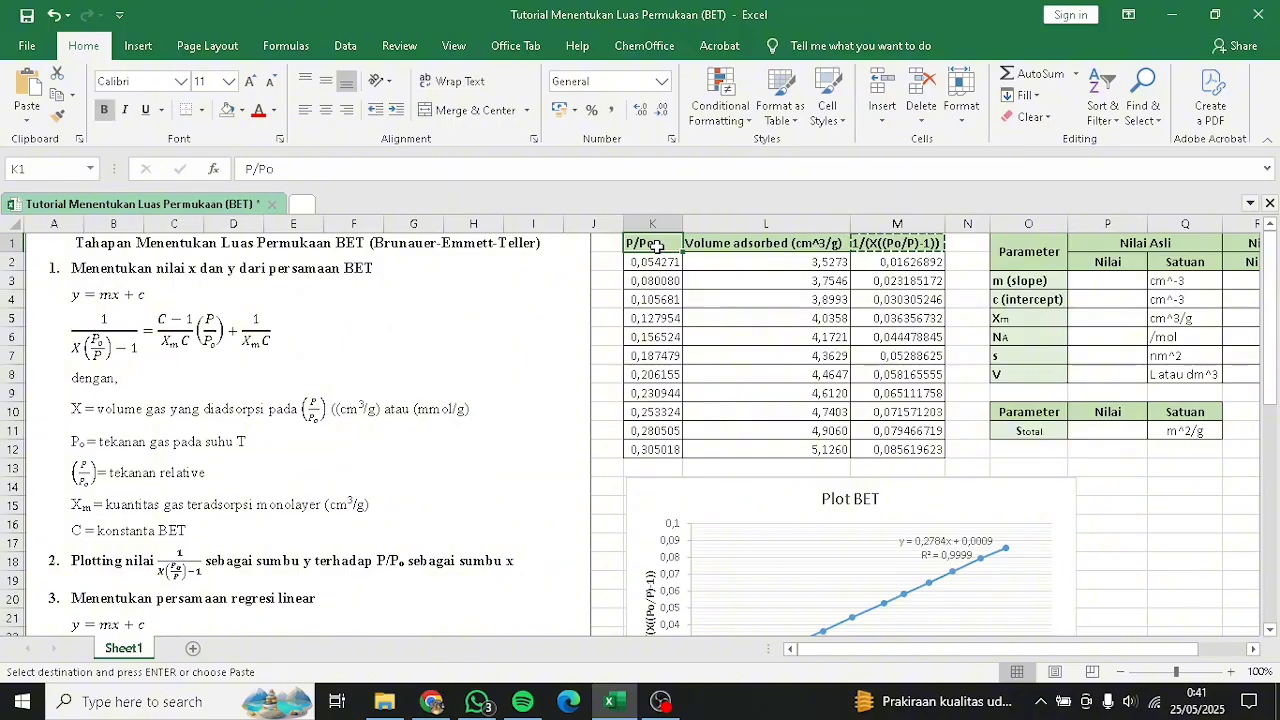
key(ctrl+v)
scroll(940, 410, down, 5)
scroll(940, 418, up, 5)
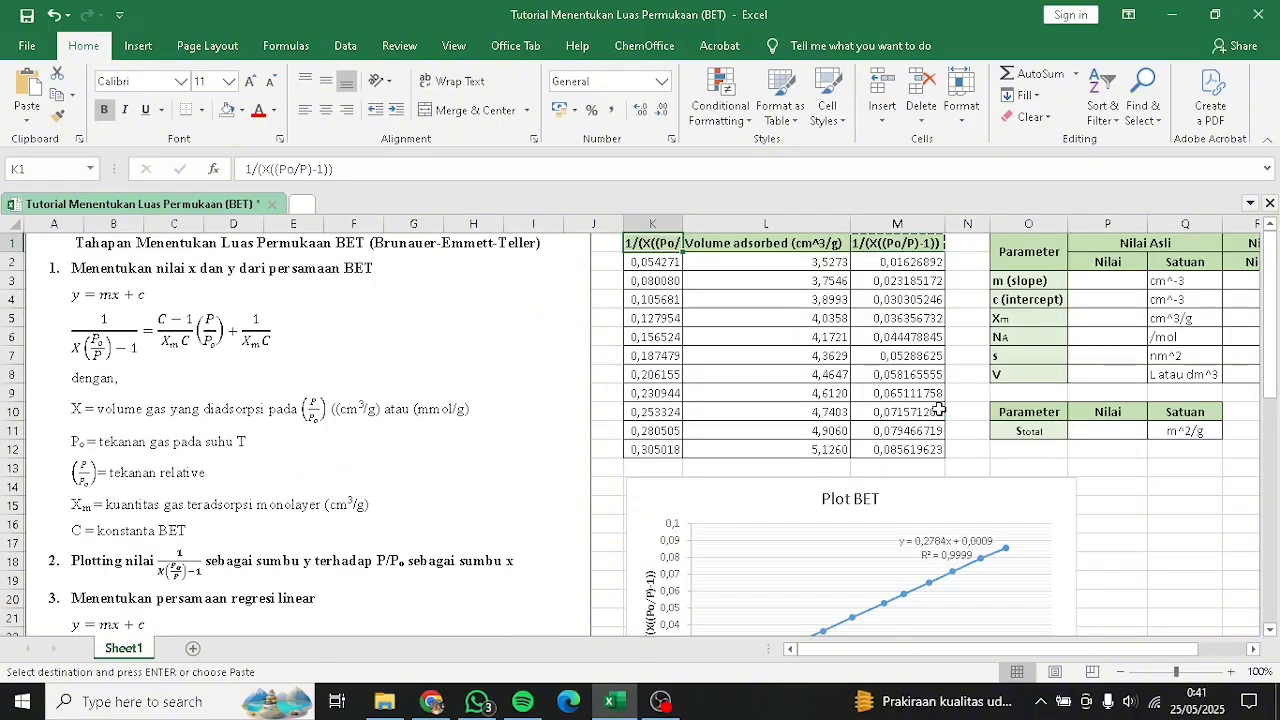
key(ctrl+z)
scroll(945, 491, down, 7)
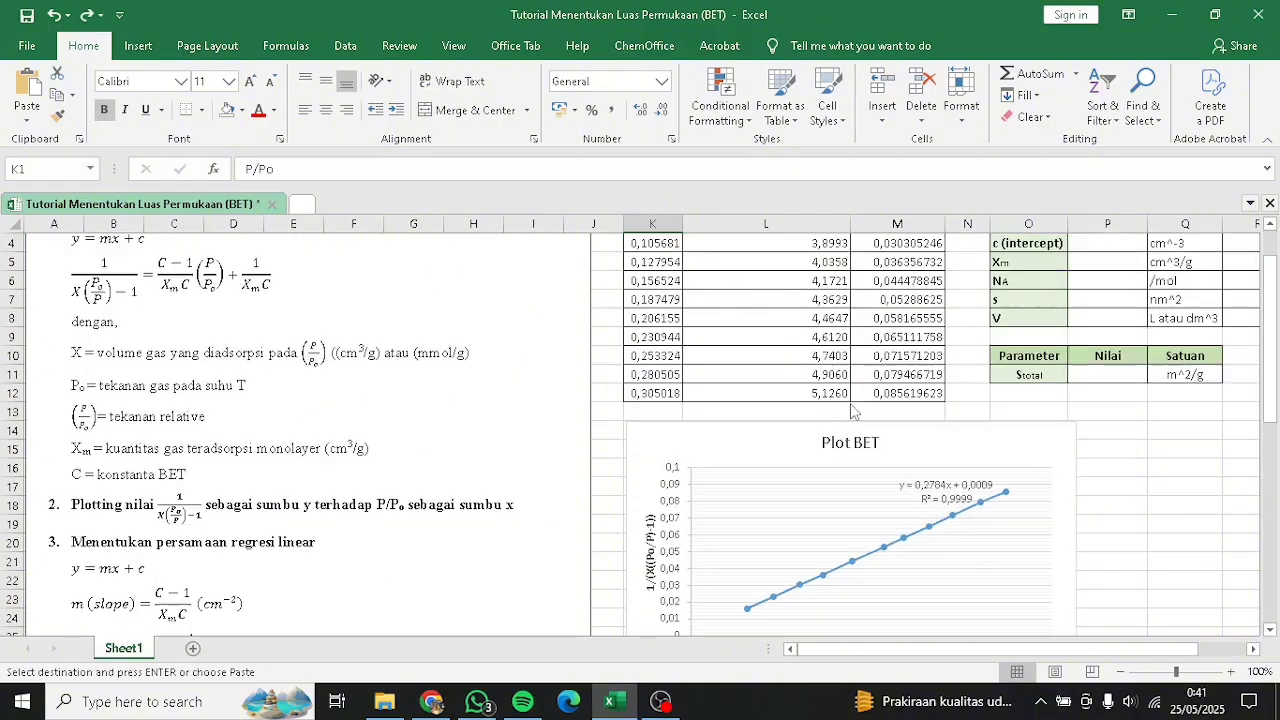
Step: Replace the Plot BET chart's horizontal axis title with P/Po
click(871, 334)
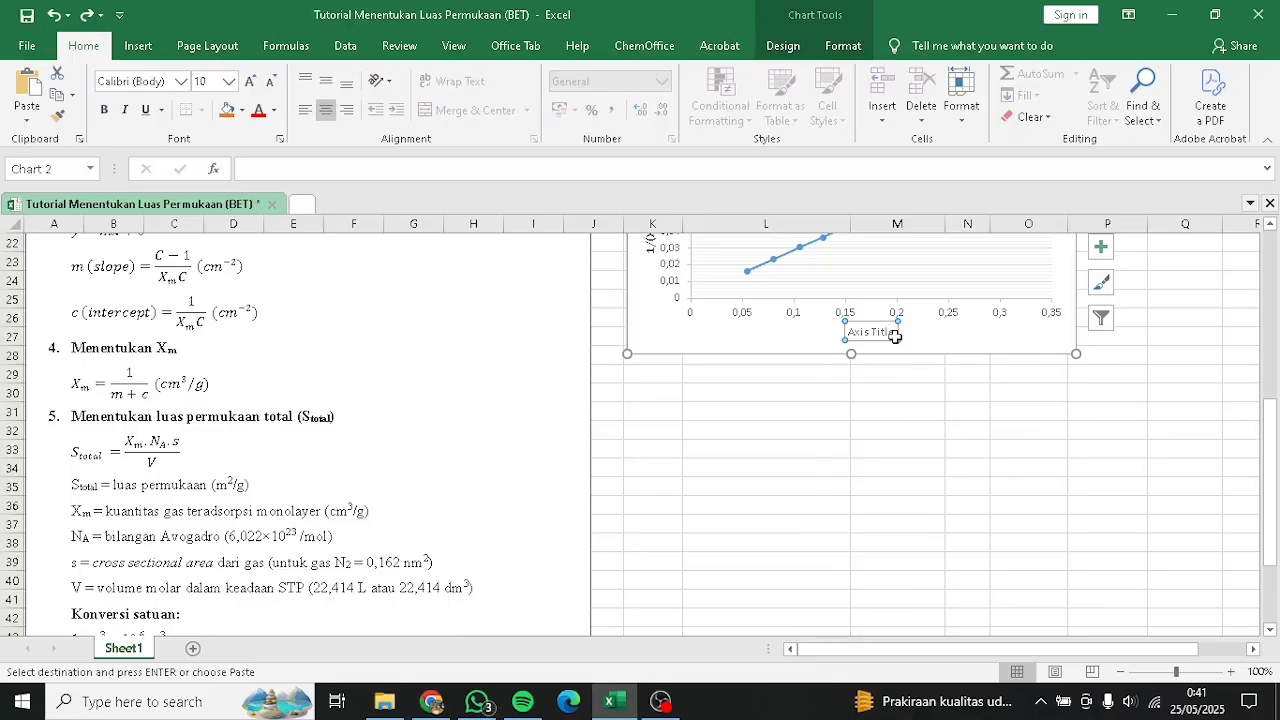
click(889, 331)
key(BackSpace)
key(BackSpace)
key(BackSpace)
key(BackSpace)
key(BackSpace)
key(BackSpace)
key(BackSpace)
key(BackSpace)
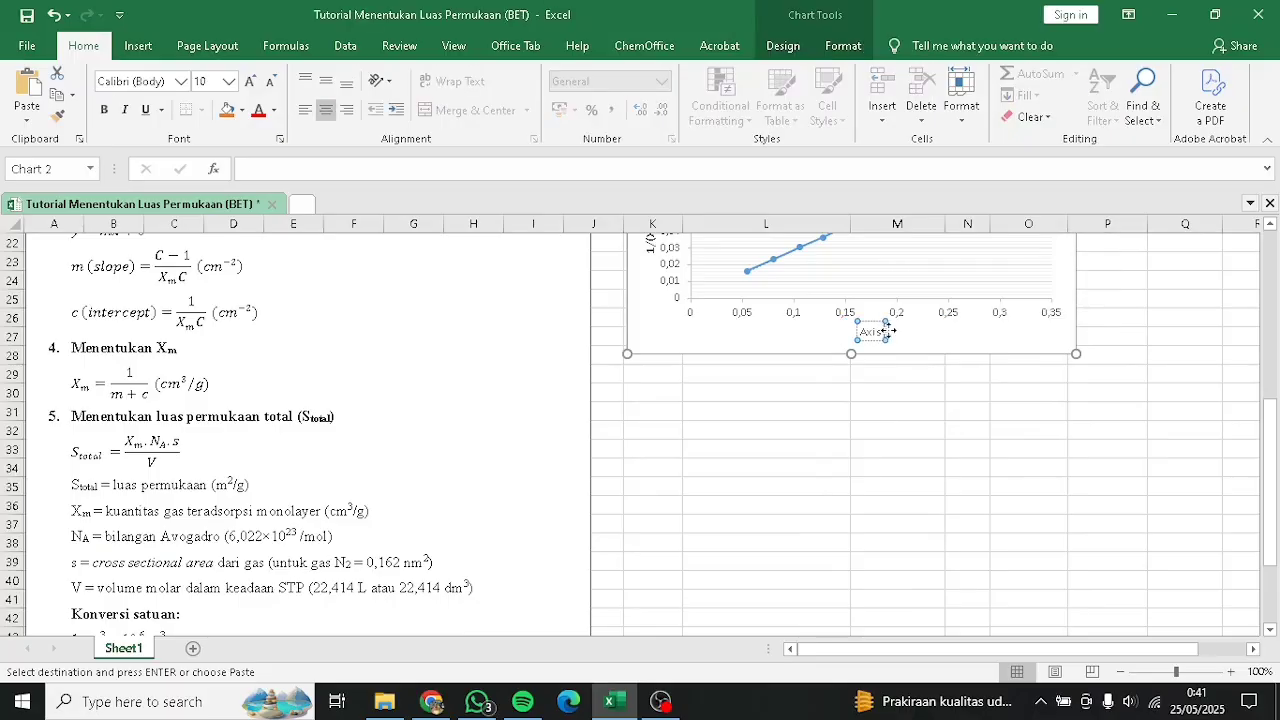
key(BackSpace)
key(BackSpace)
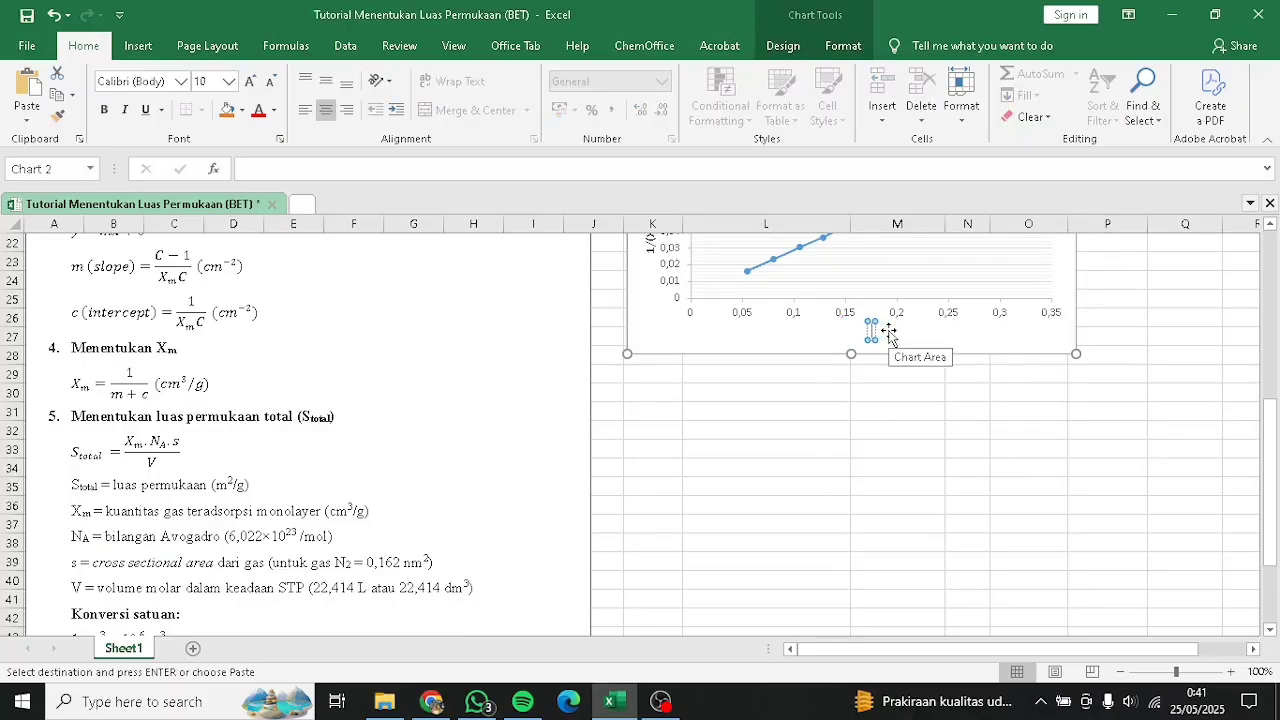
text(P/Po)
click(1180, 412)
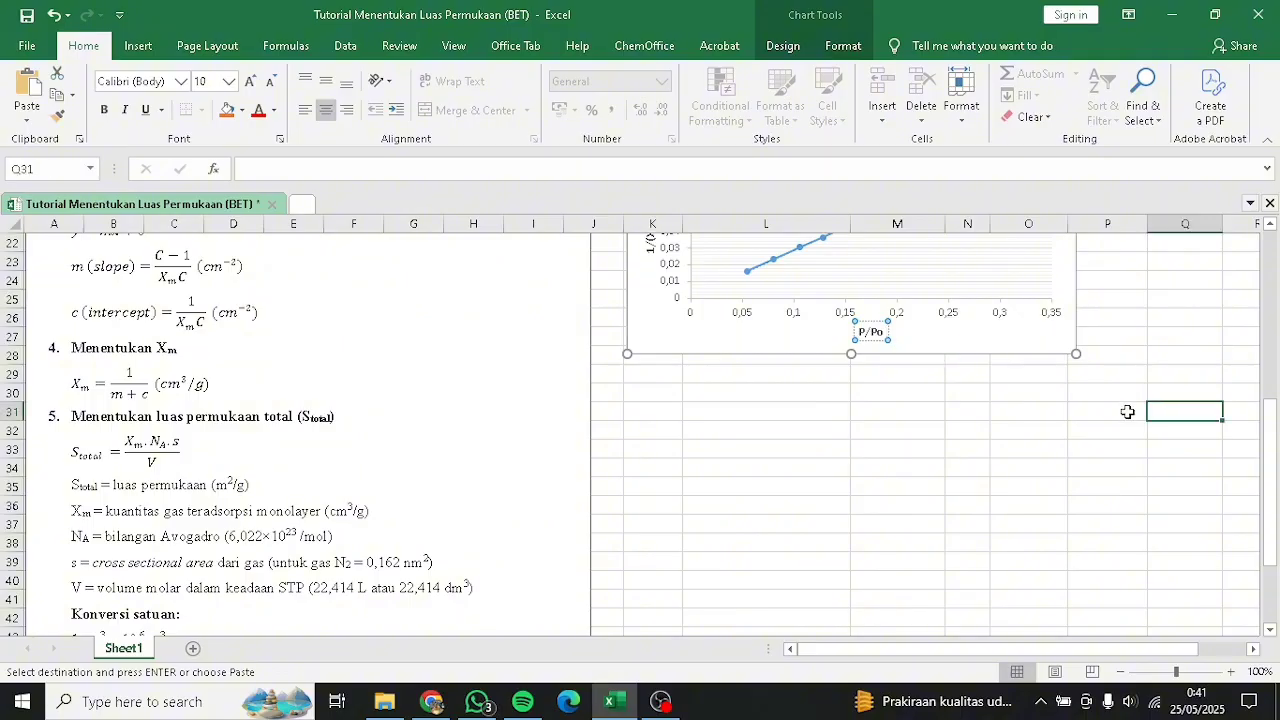
Step: Calculate the slope m in cell P3 with the SLOPE function, using M2:M12 as y-values and K2:K12 as x-values
scroll(1126, 413, up, 3)
scroll(1073, 372, up, 2)
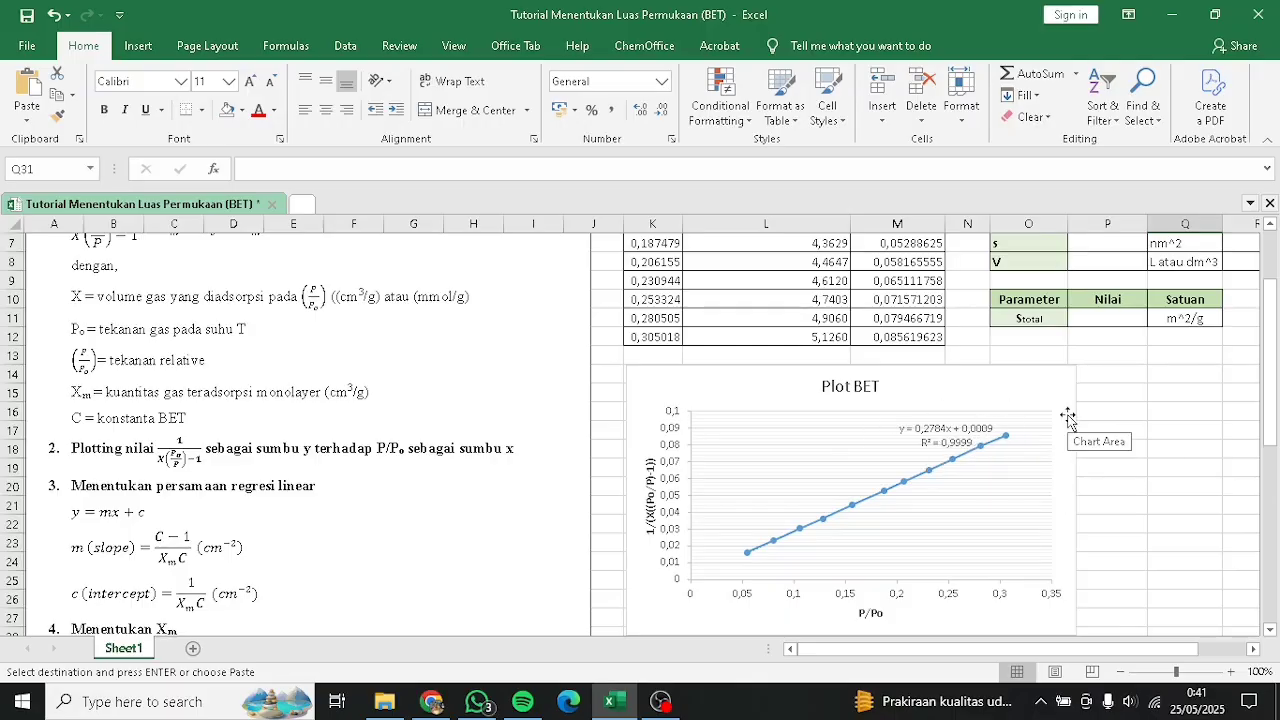
scroll(1068, 418, down, 2)
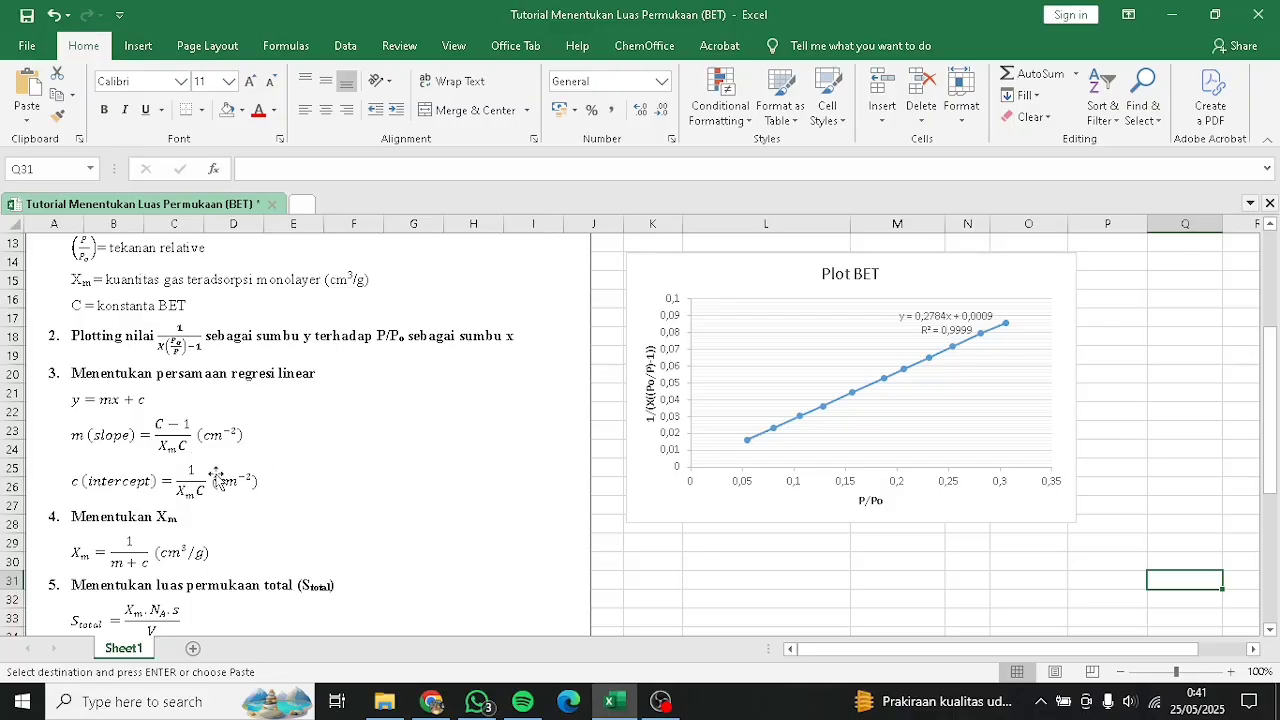
scroll(1042, 428, up, 2)
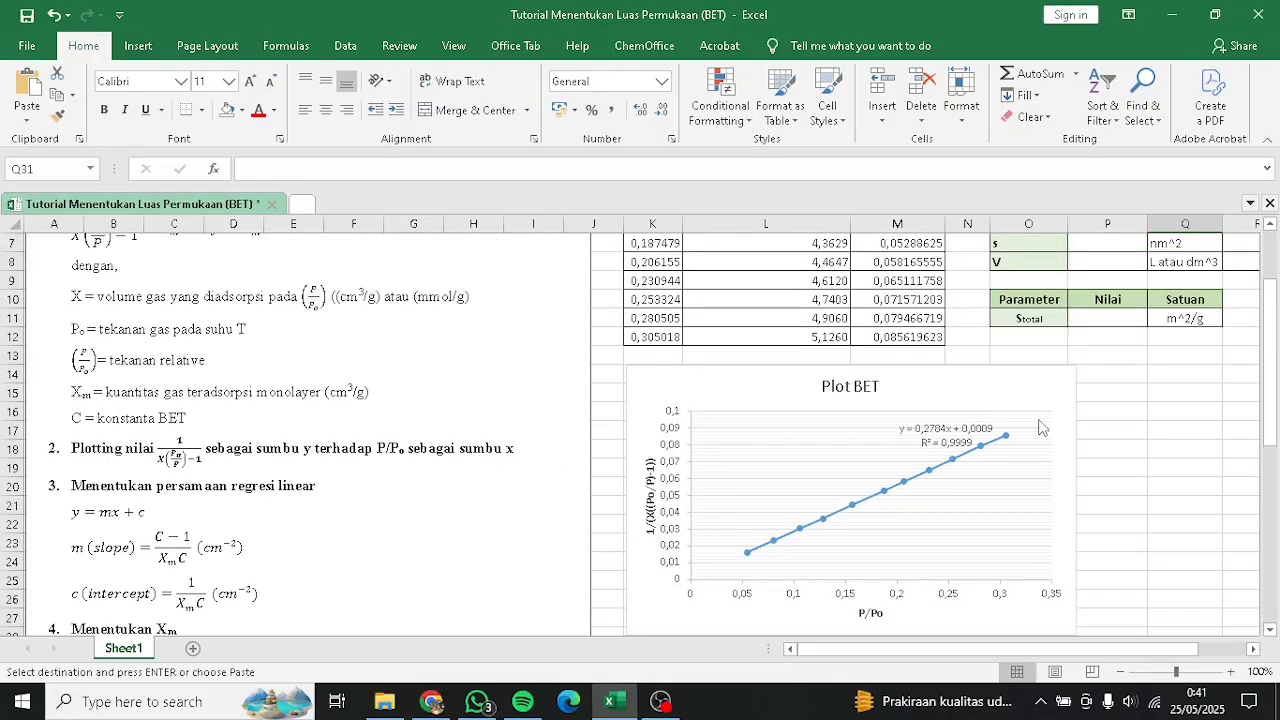
scroll(1056, 428, up, 2)
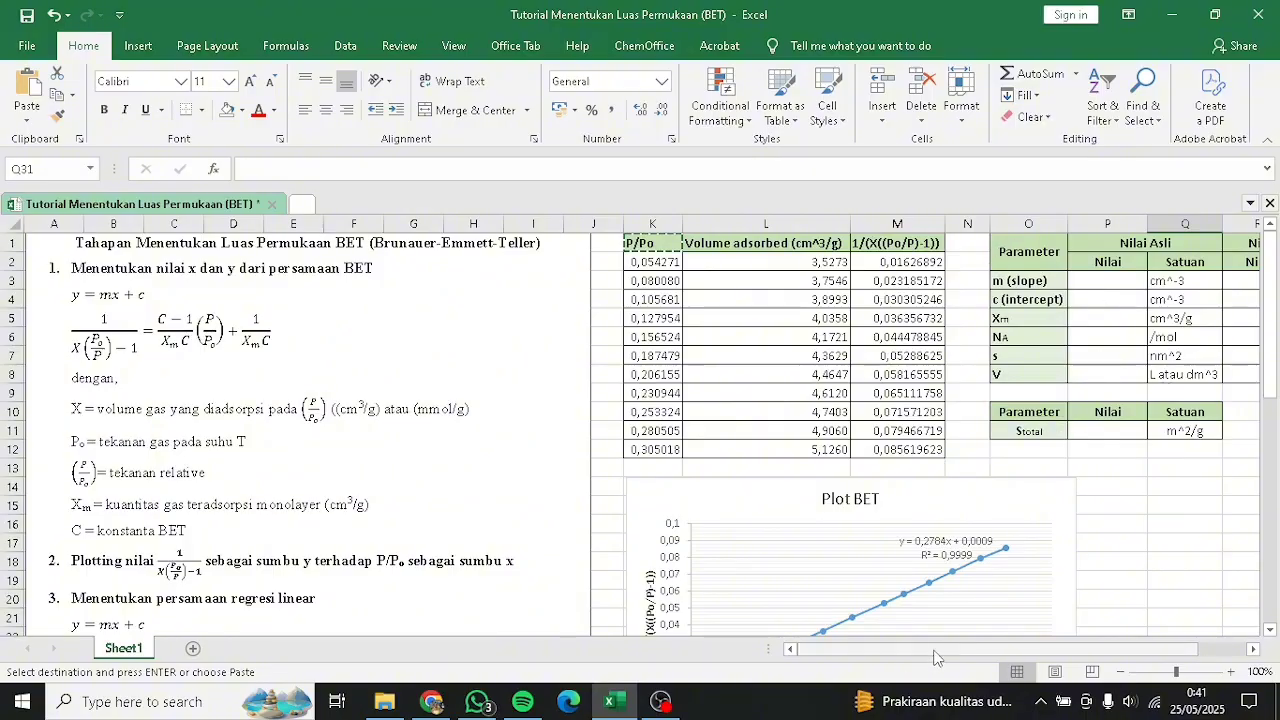
drag(950, 649, 996, 649)
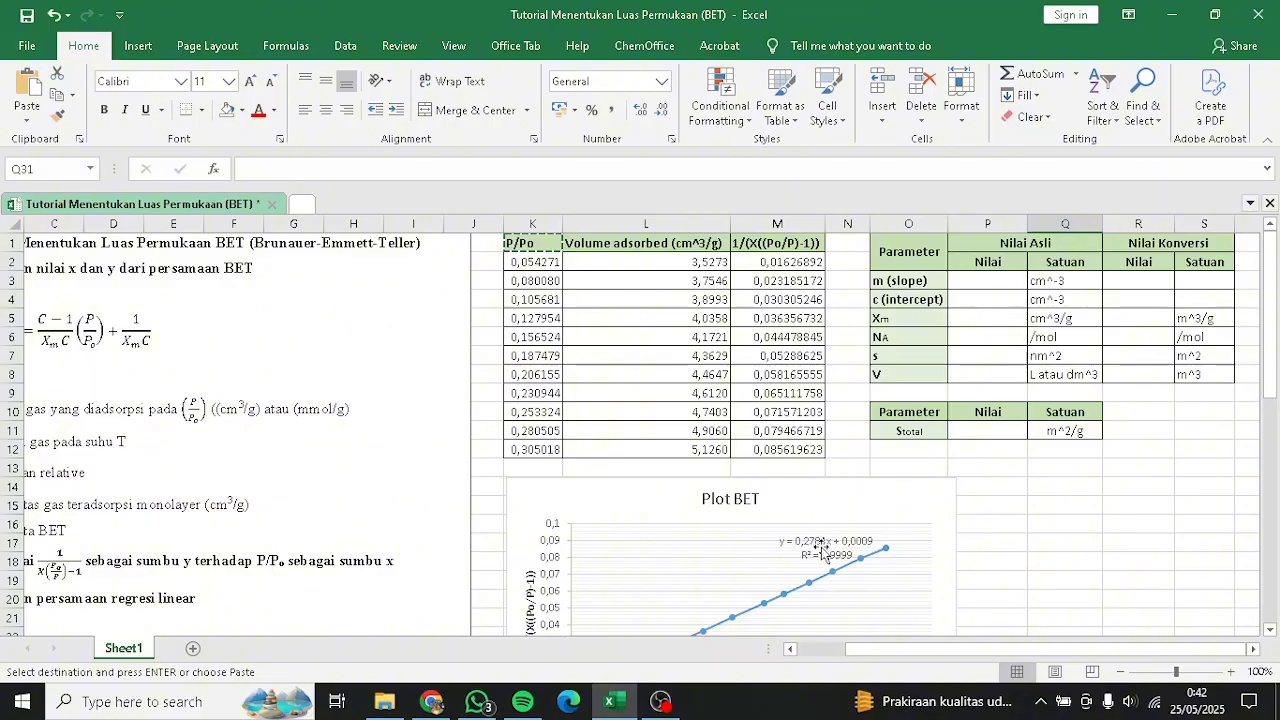
click(996, 280)
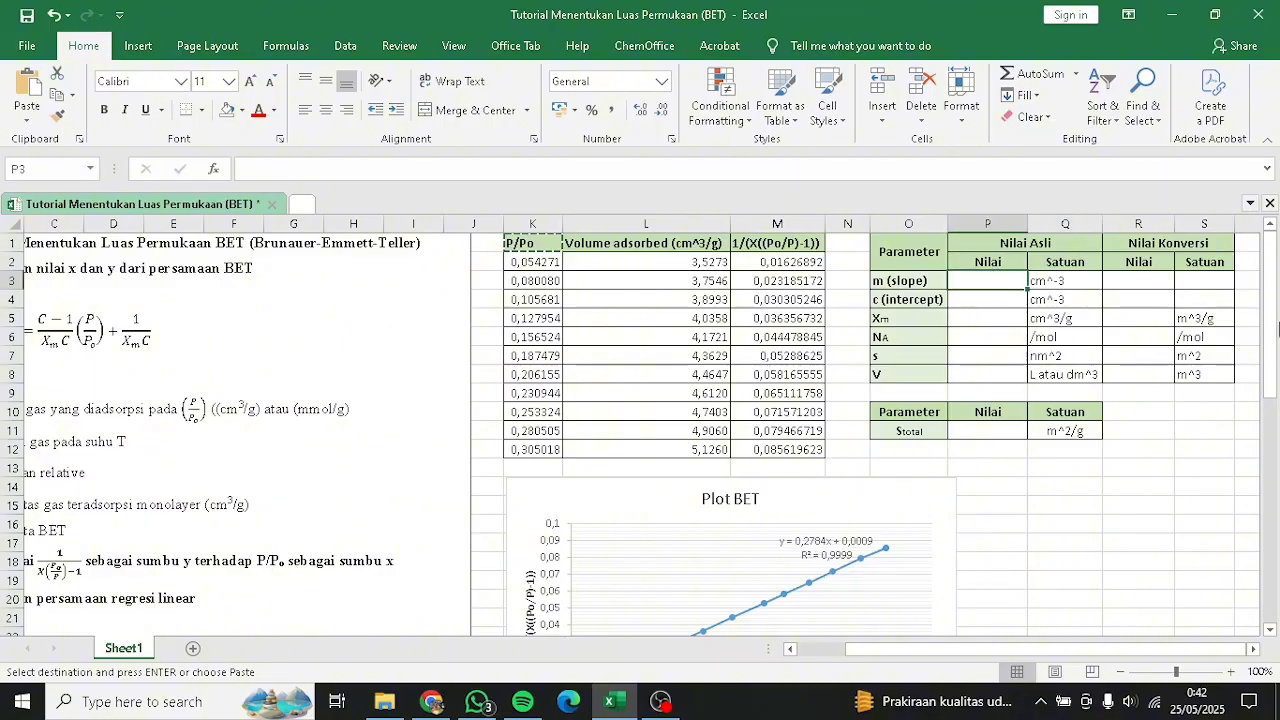
text(=slop)
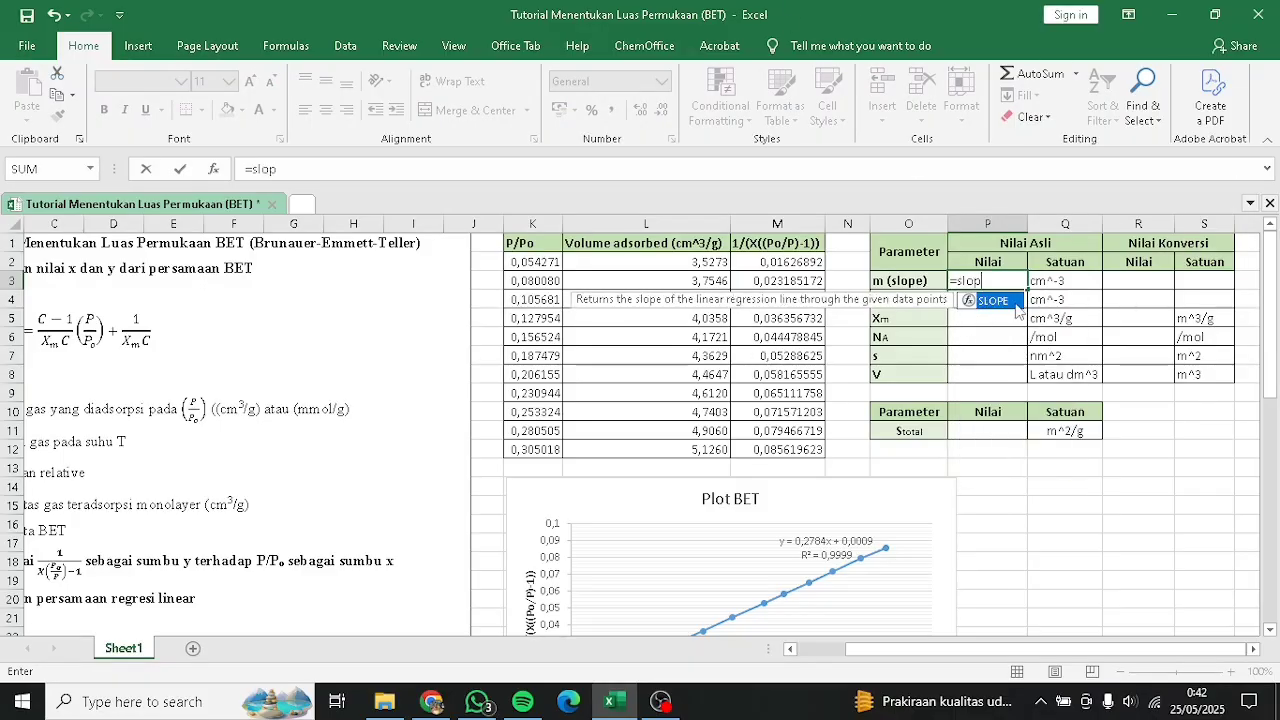
double_click(1016, 303)
drag(779, 260, 800, 452)
text(;)
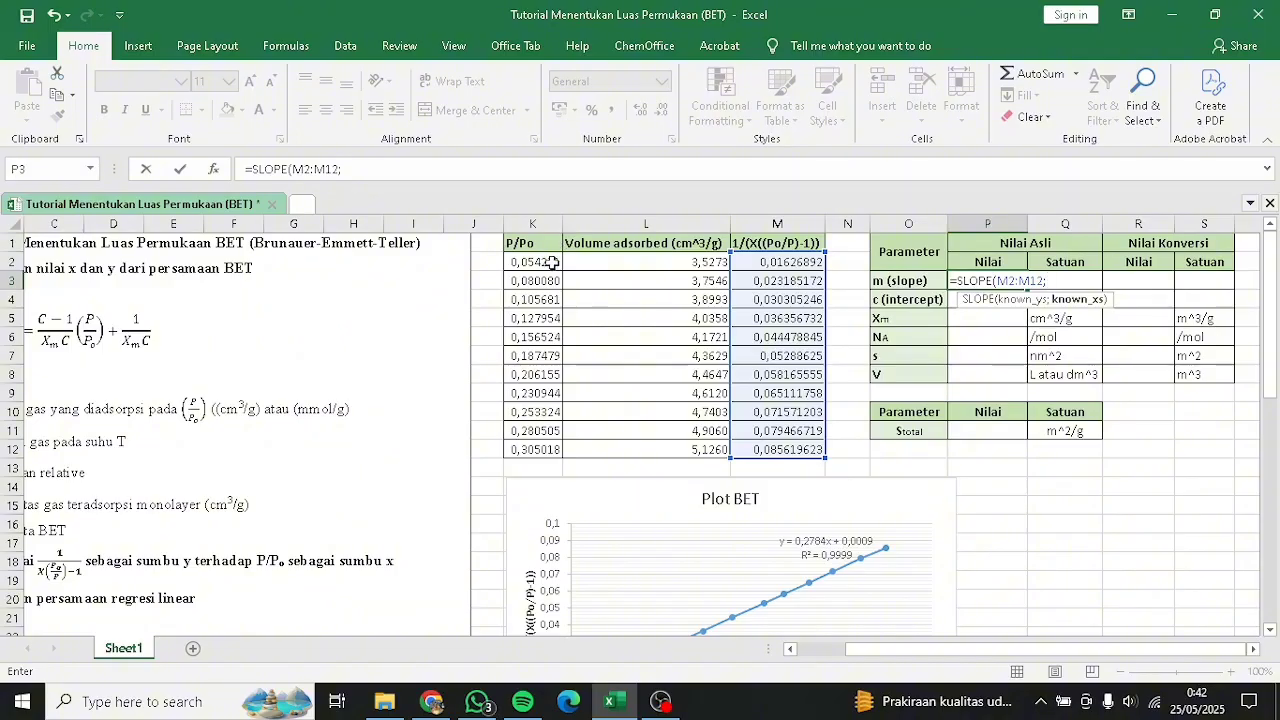
drag(545, 262, 552, 447)
key(Return)
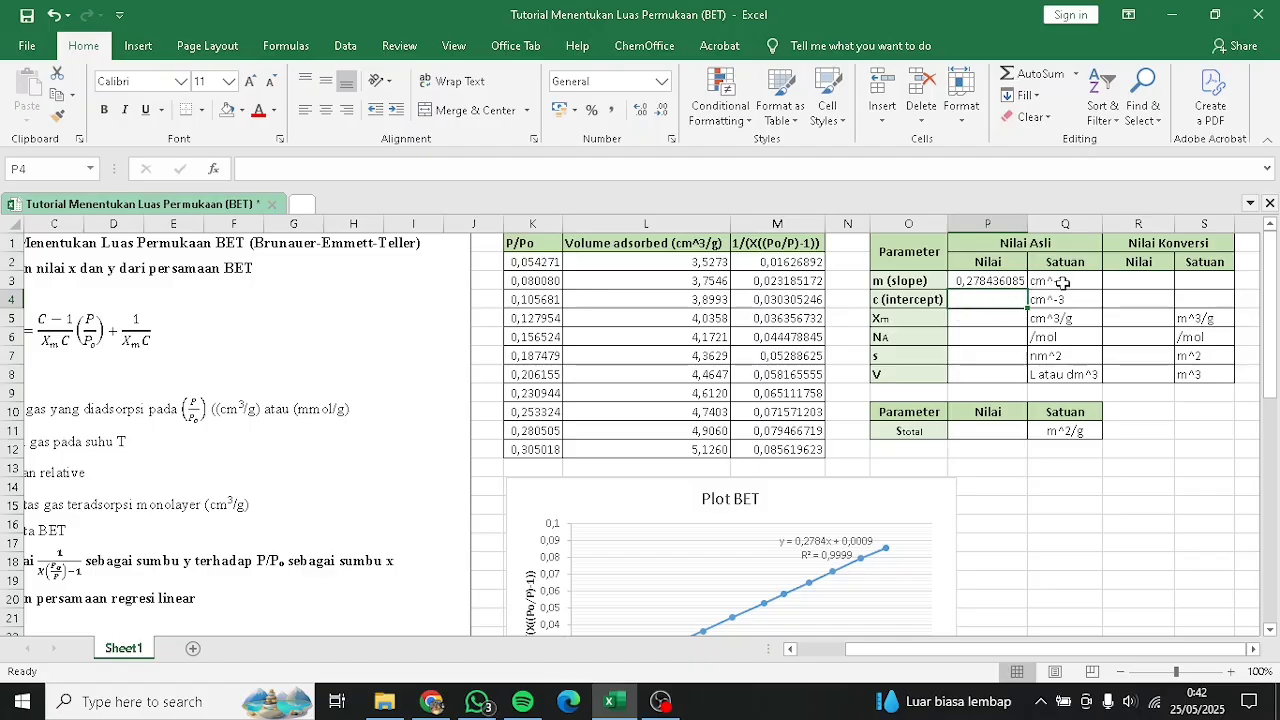
Step: Calculate the intercept c in cell P4 with the INTERCEPT function, using M2:M12 as y-values and K2:K12 as x-values
text(=inte)
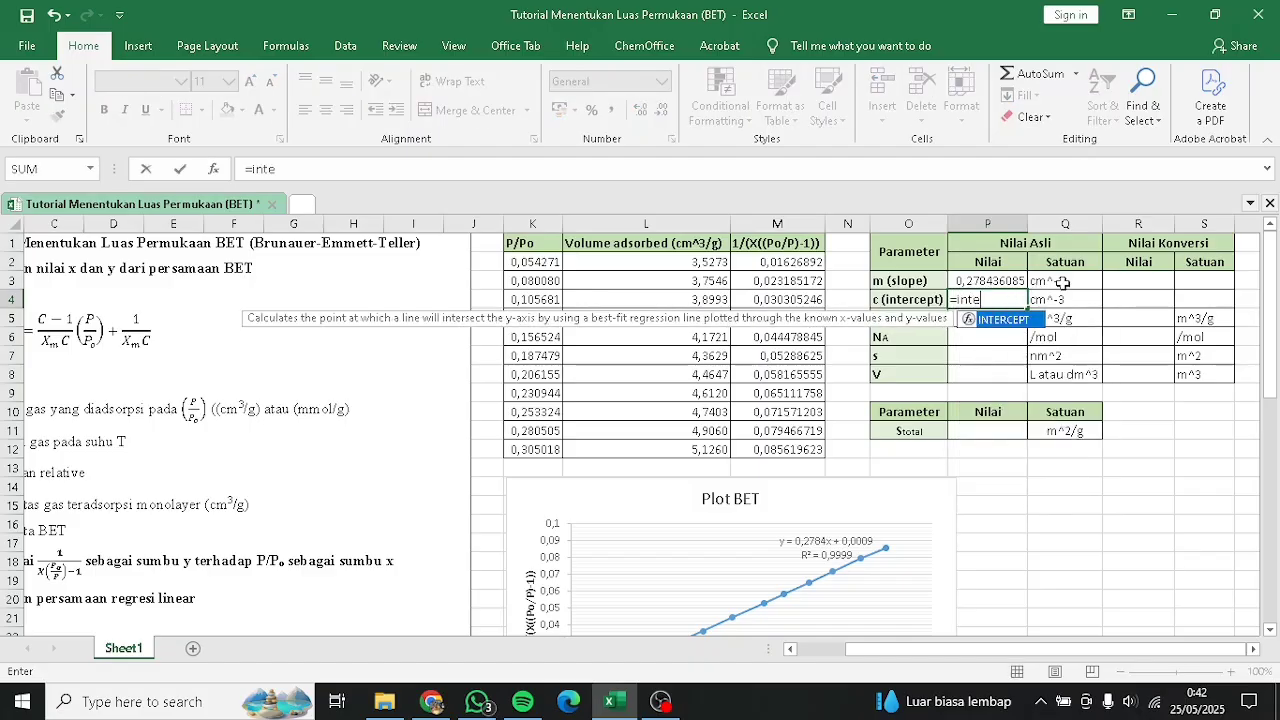
double_click(1008, 321)
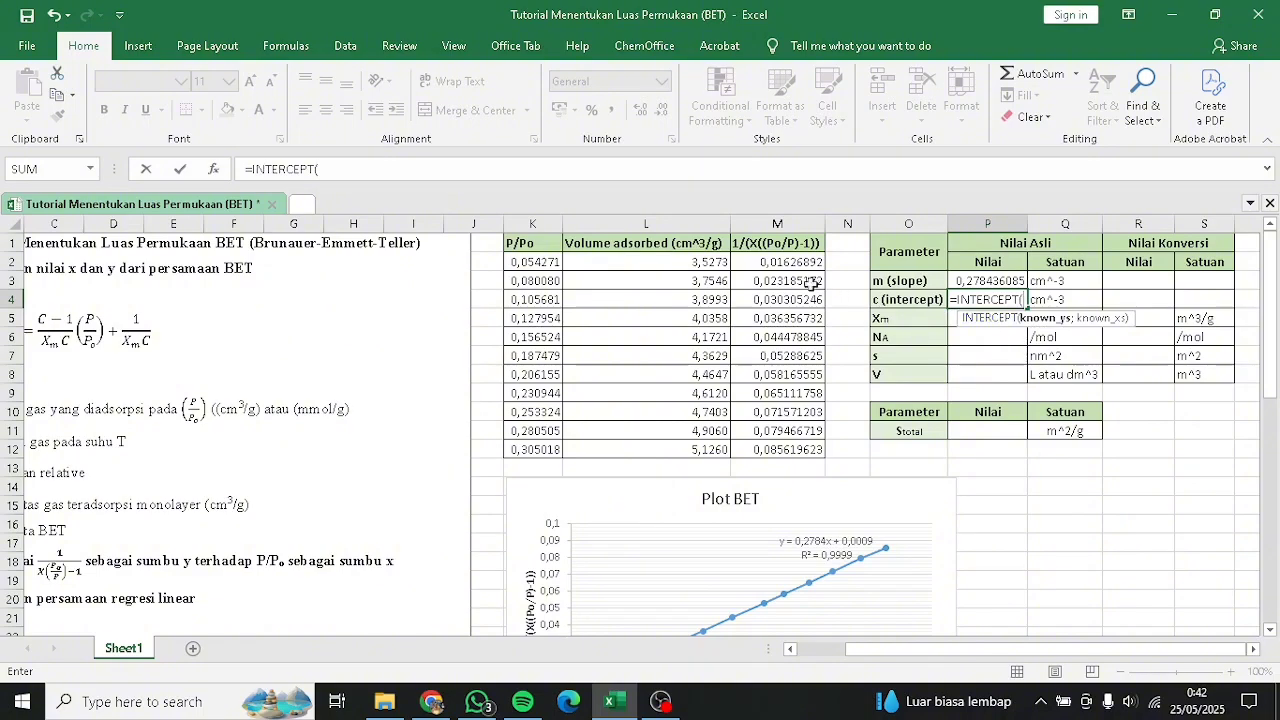
drag(805, 261, 800, 449)
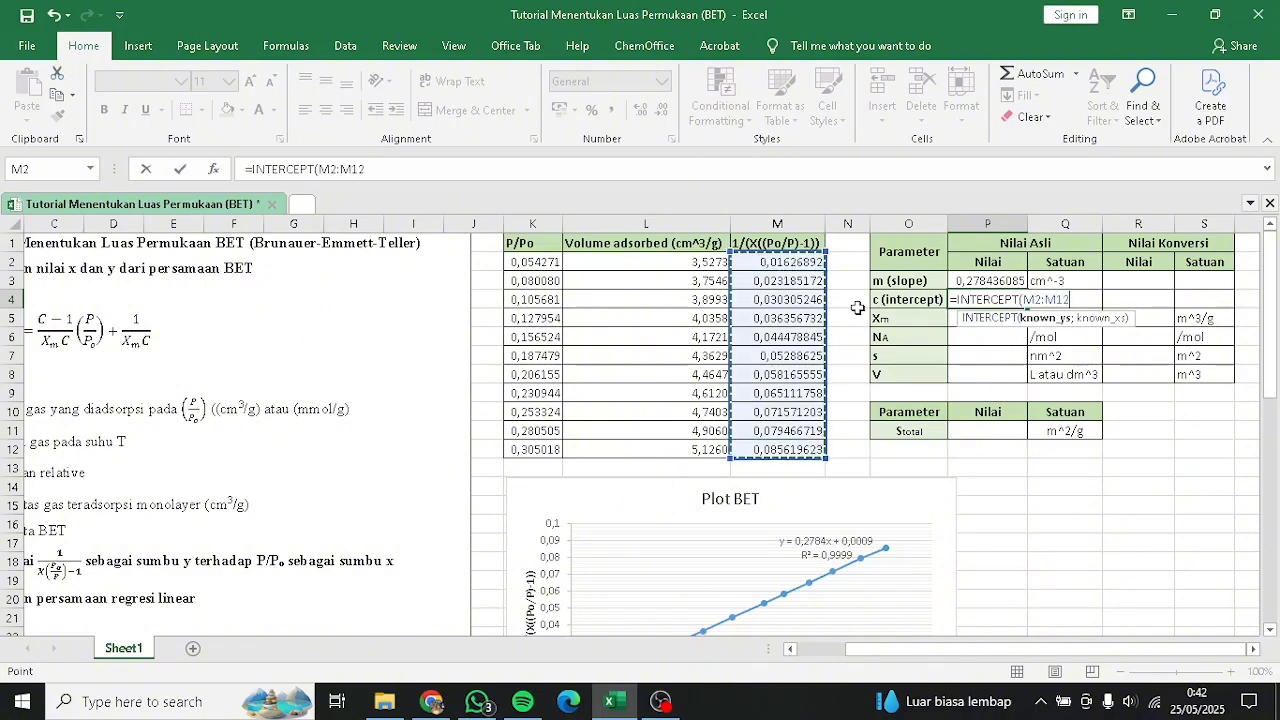
text(;)
drag(545, 258, 540, 452)
key(Return)
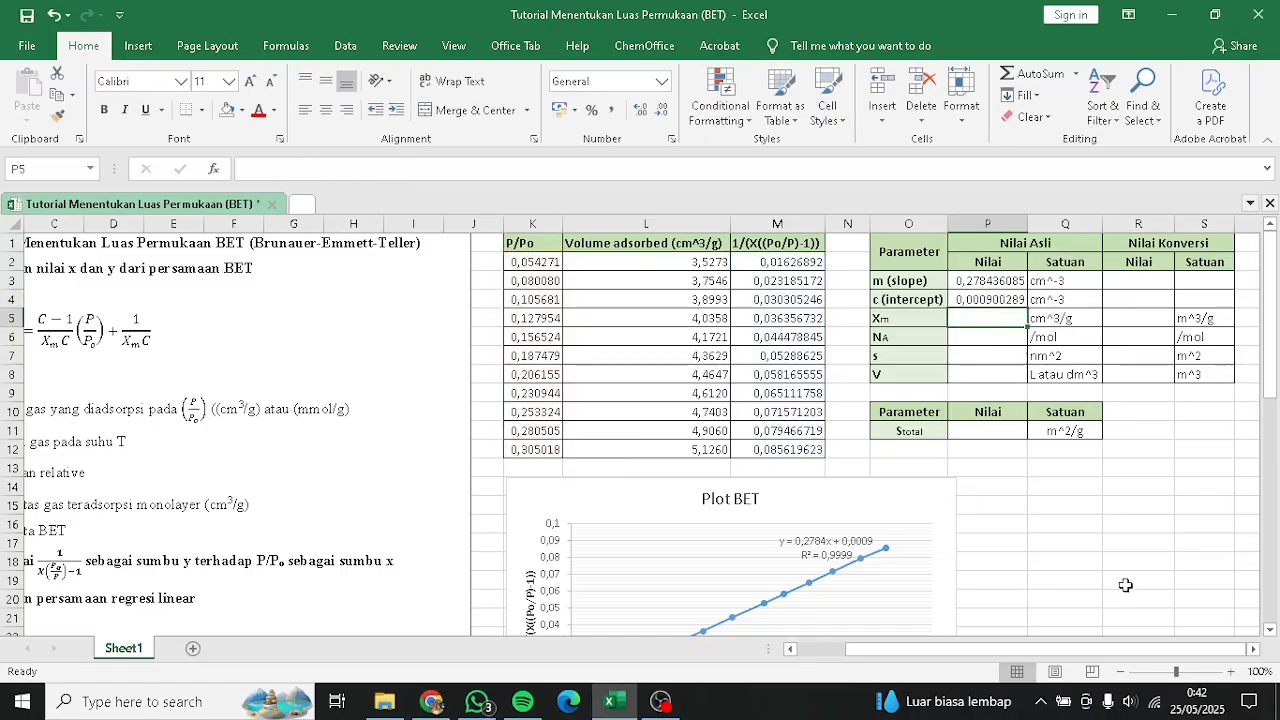
Step: Examine the slope, intercept and Xm formulas in the procedure notes alongside the BET plot and the parameter table
drag(1092, 652, 1020, 652)
scroll(585, 465, down, 2)
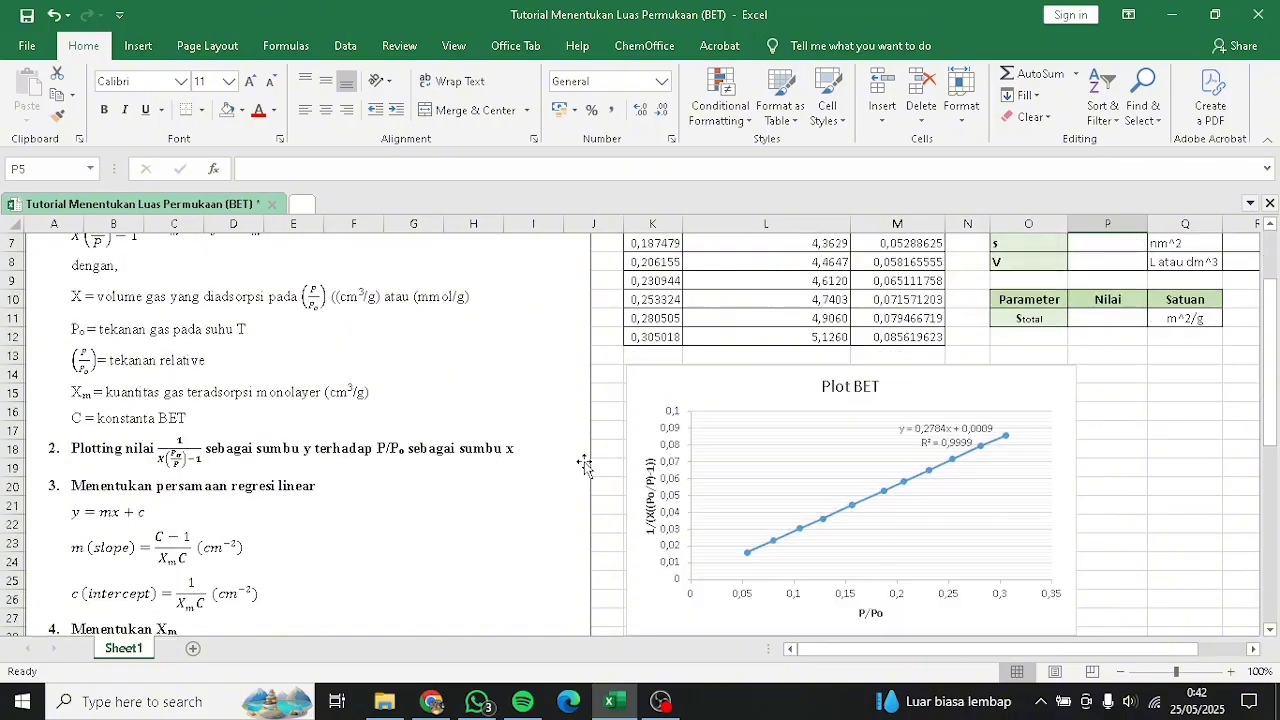
scroll(585, 465, down, 2)
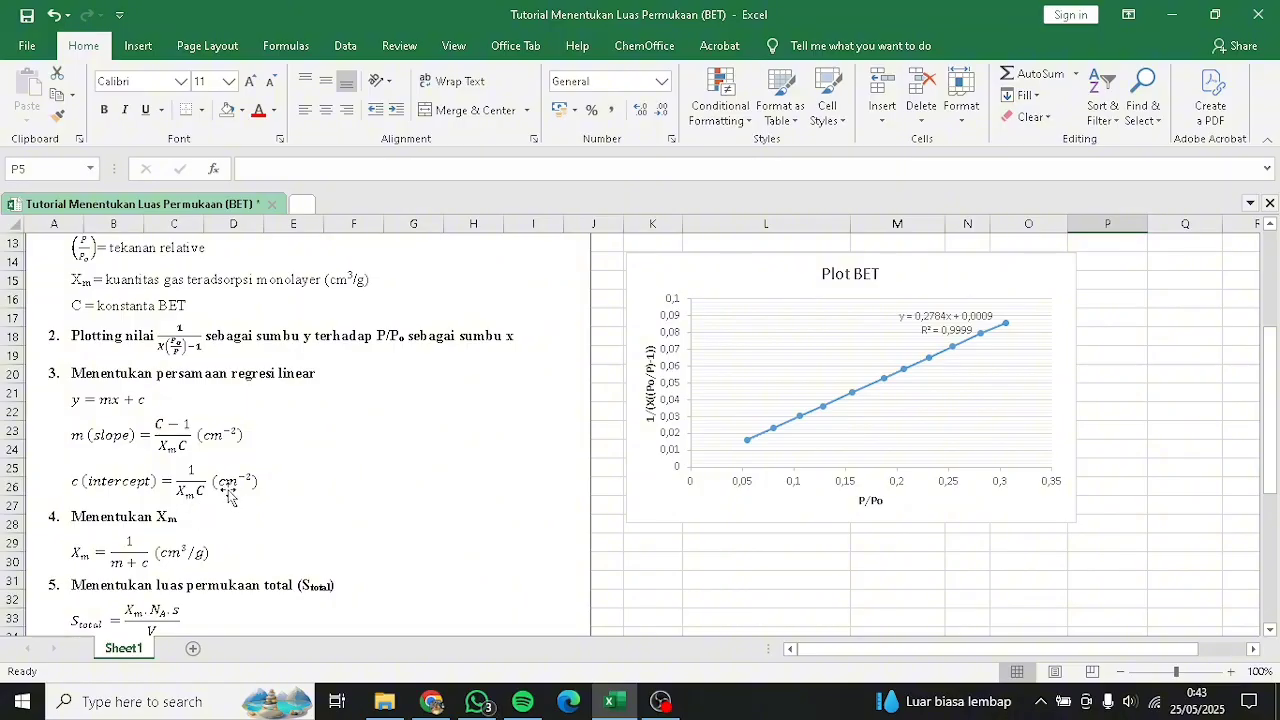
scroll(969, 402, up, 4)
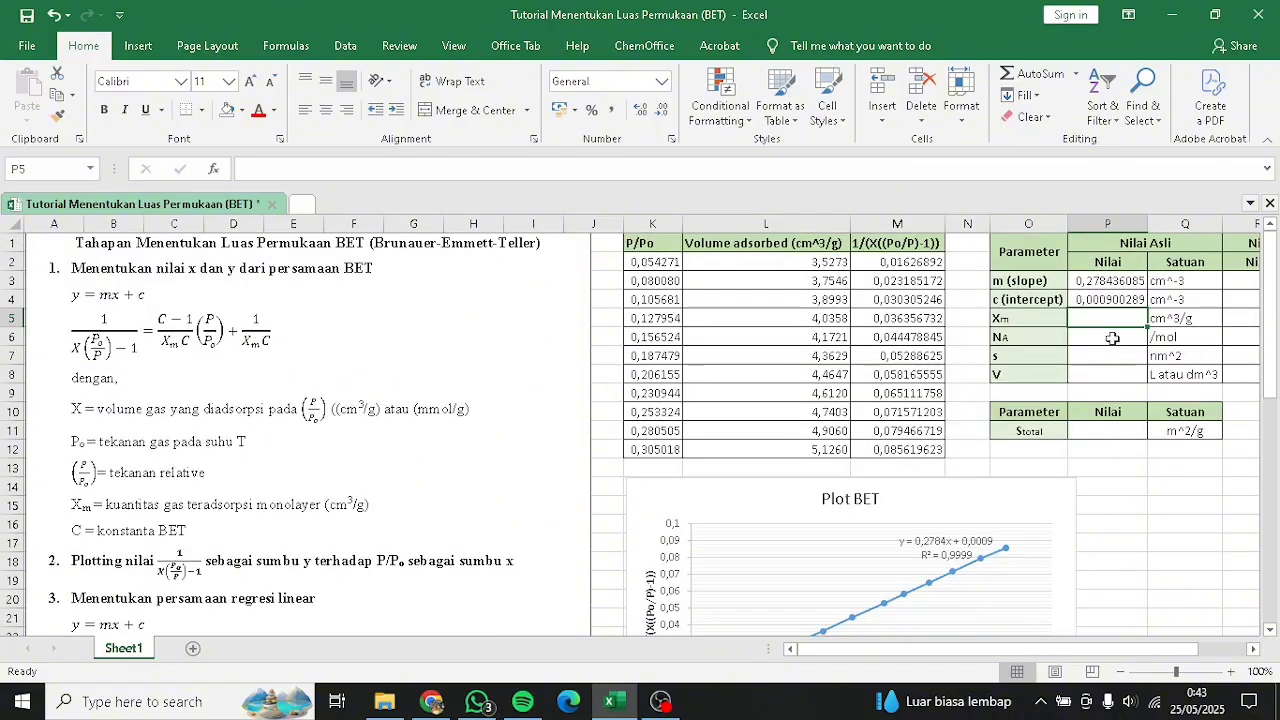
scroll(1080, 355, down, 2)
scroll(330, 515, down, 1)
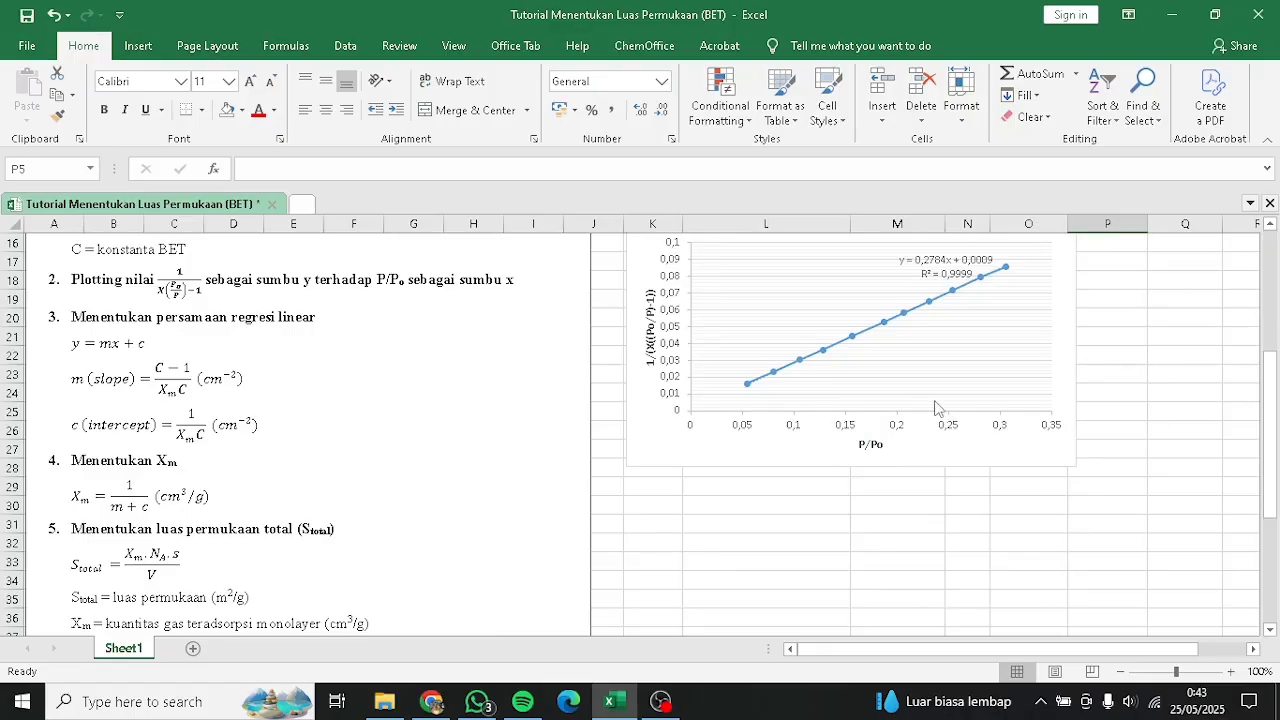
scroll(1015, 378, up, 5)
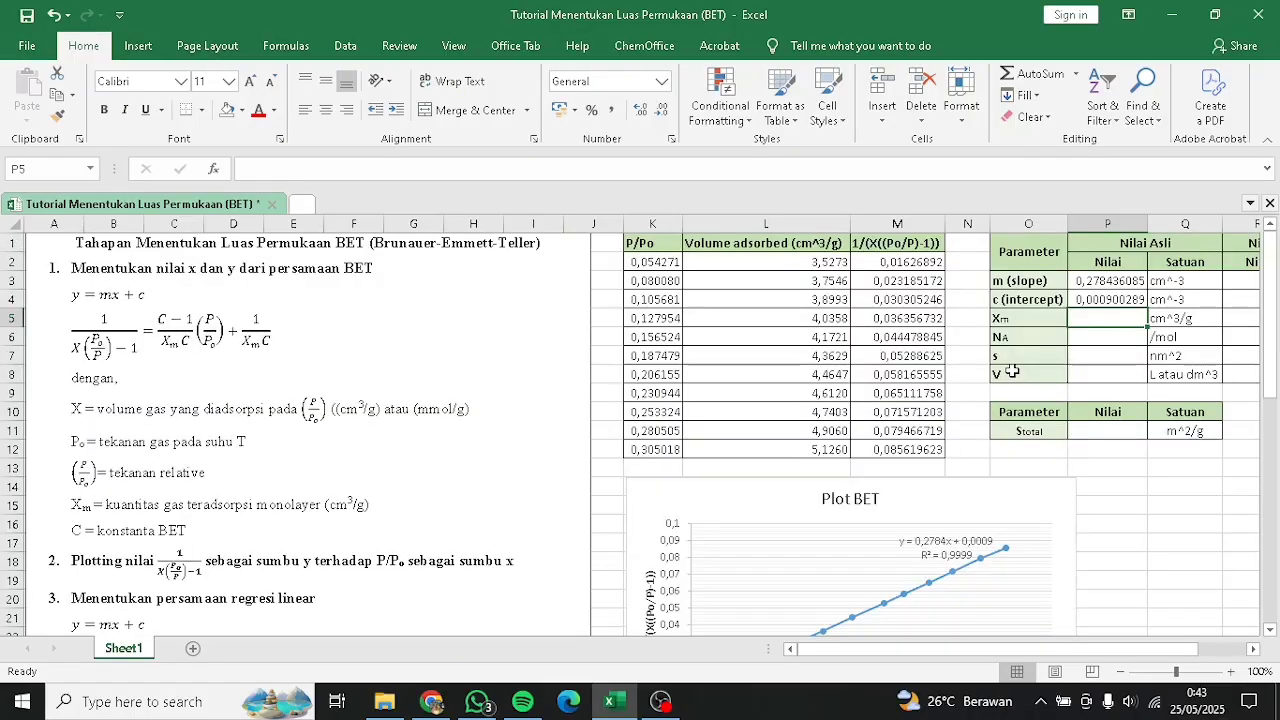
scroll(1013, 372, down, 1)
scroll(1013, 372, down, 3)
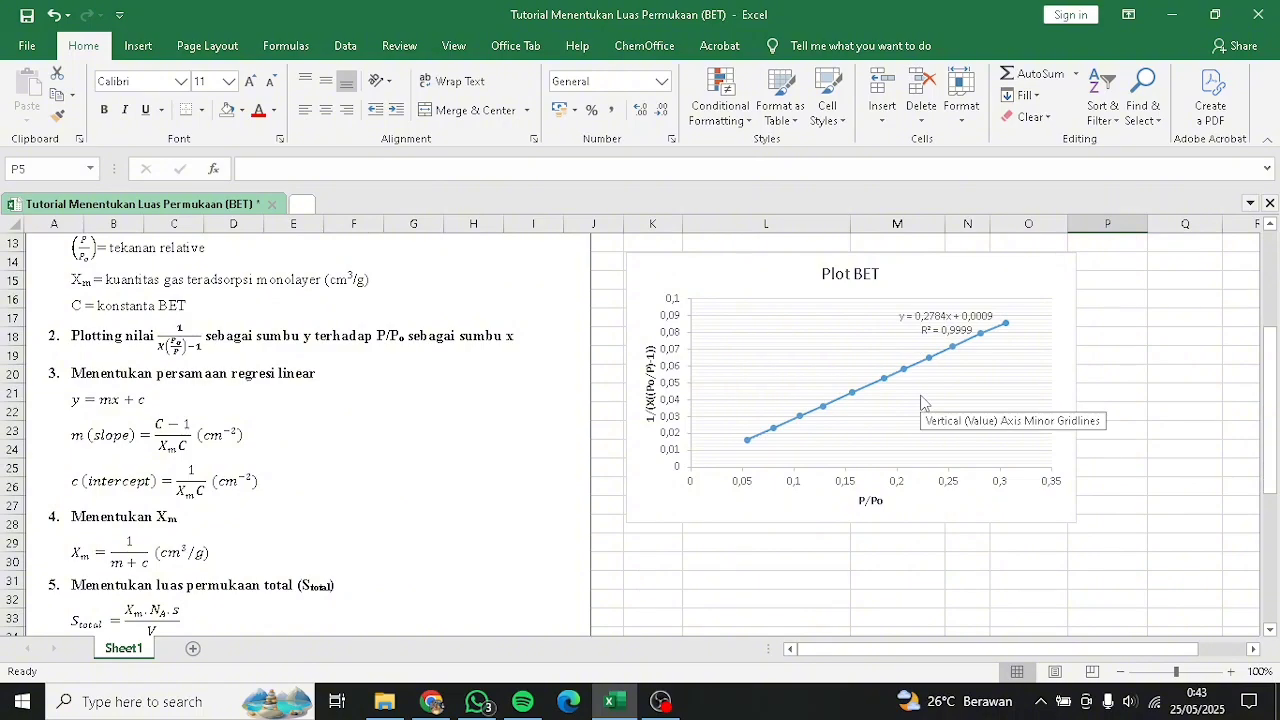
scroll(1029, 326, up, 4)
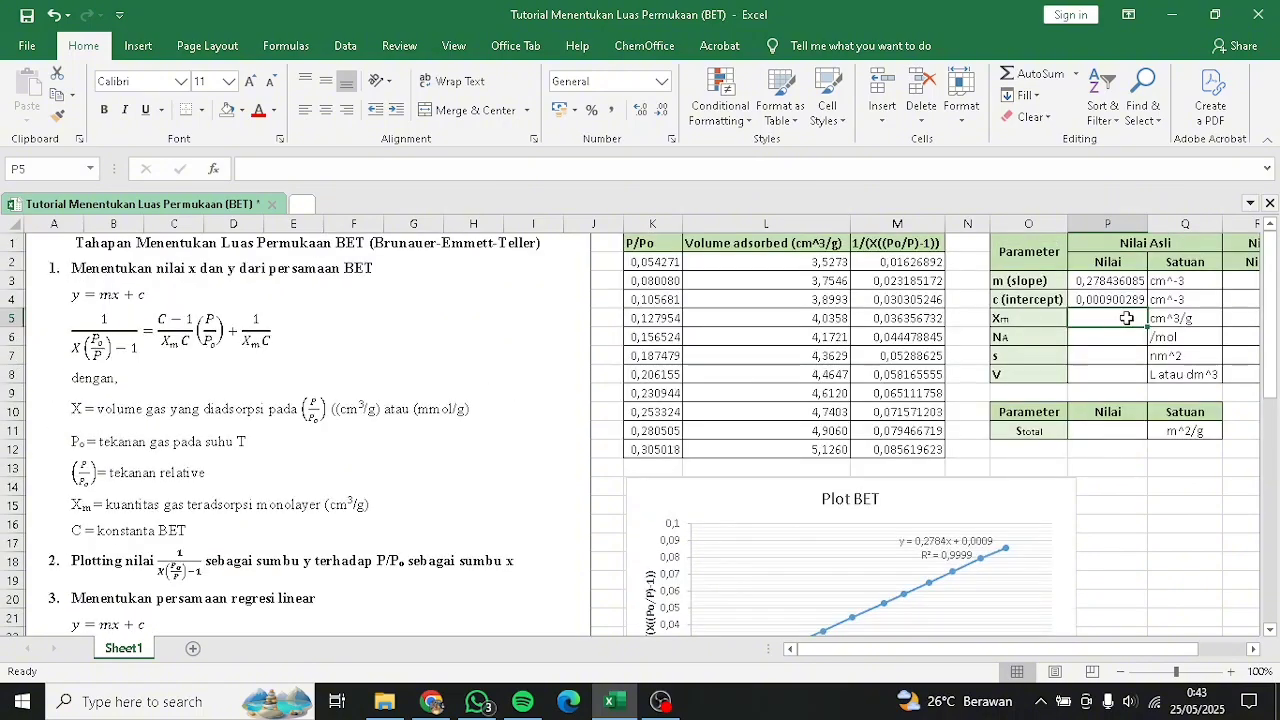
Step: Calculate the monolayer quantity Xm in cell P5 from the slope and intercept with the formula =1/(P3+P4)
text(=)
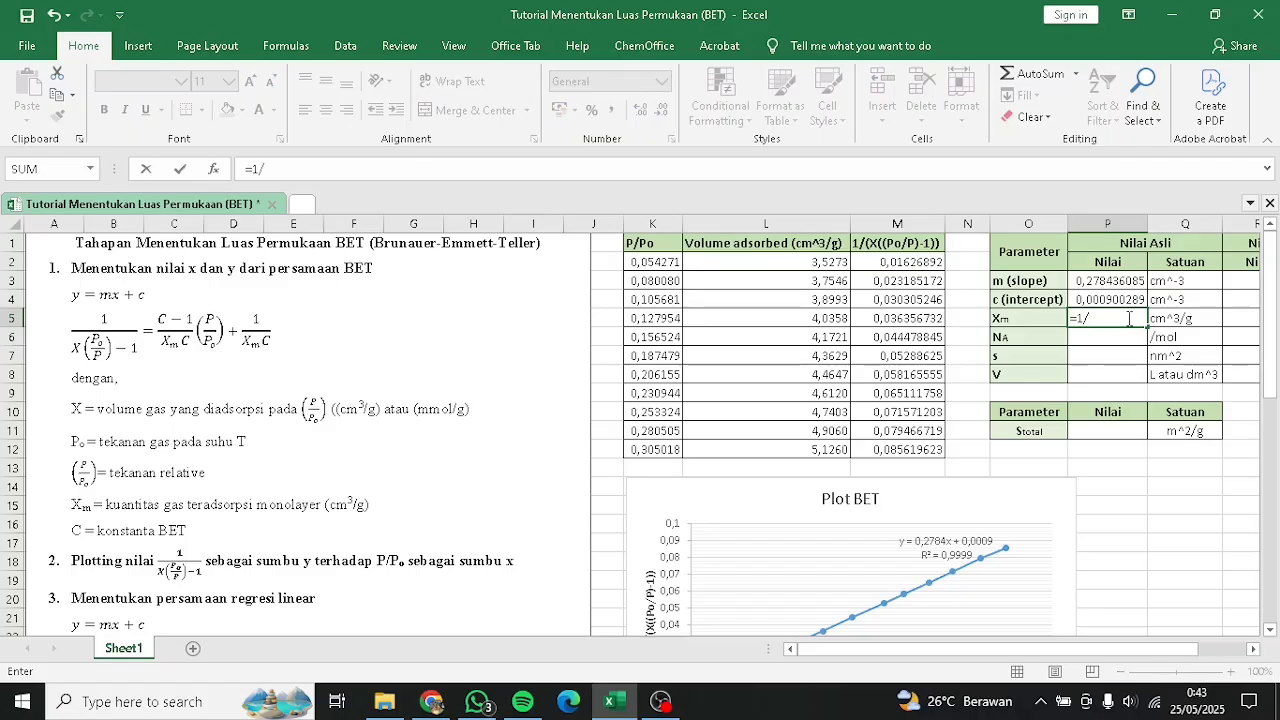
text(1/)
click(1125, 286)
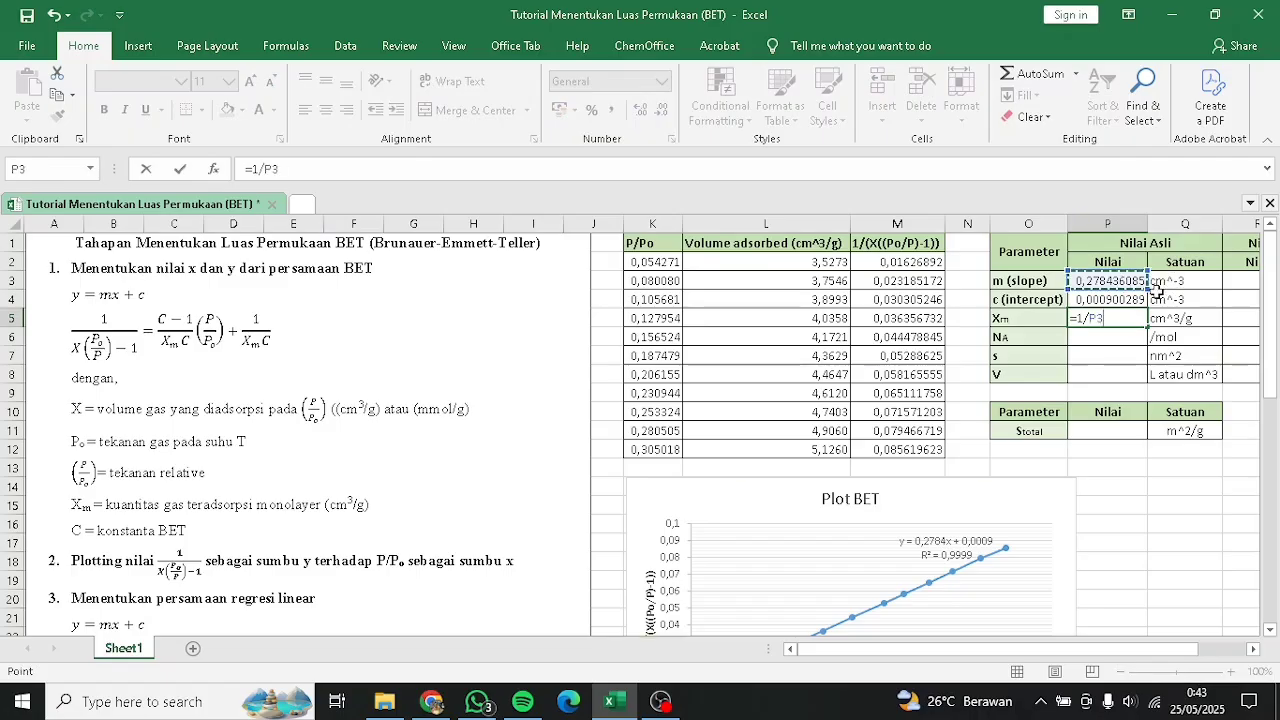
key(BackSpace)
key(BackSpace)
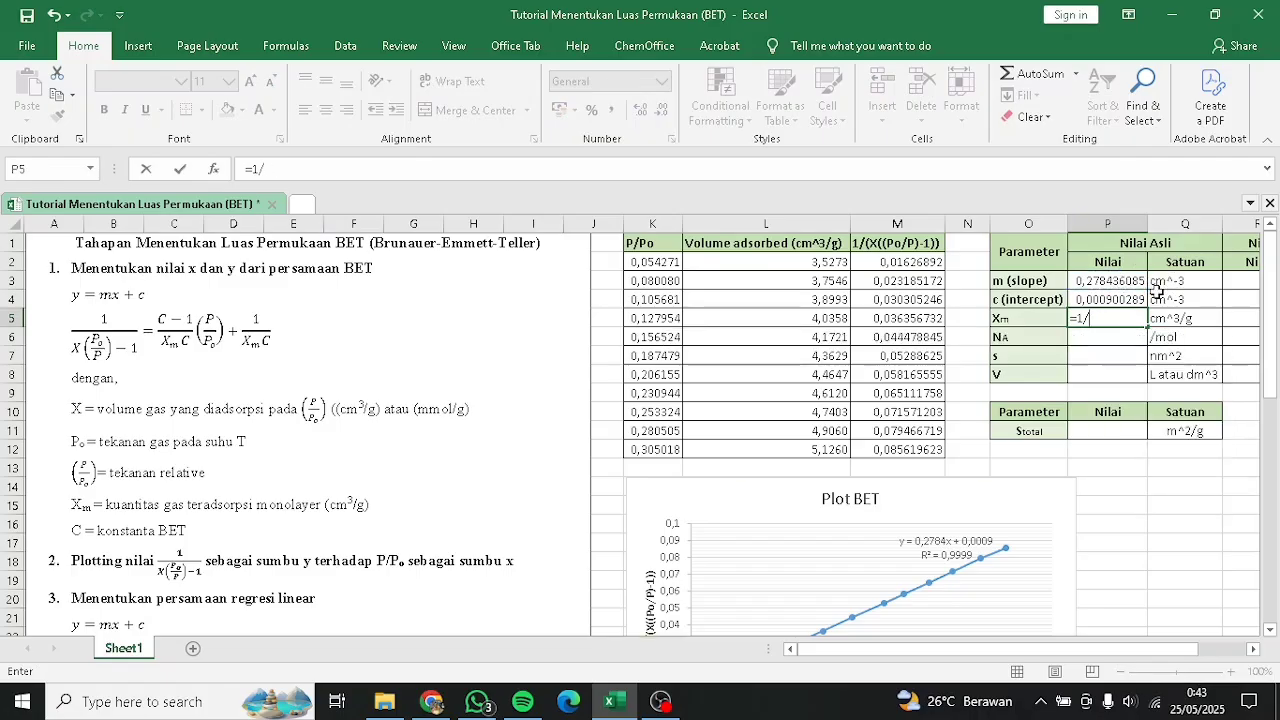
text(()
click(1125, 283)
text(+)
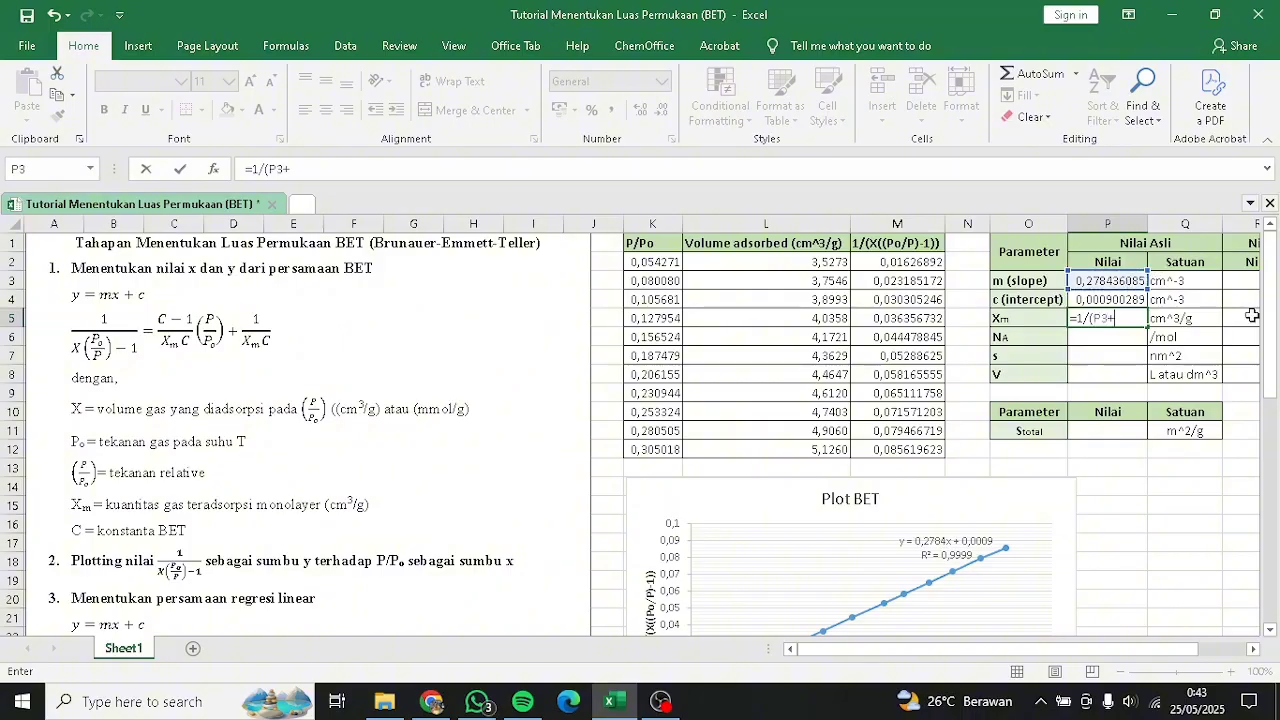
click(1135, 300)
text())
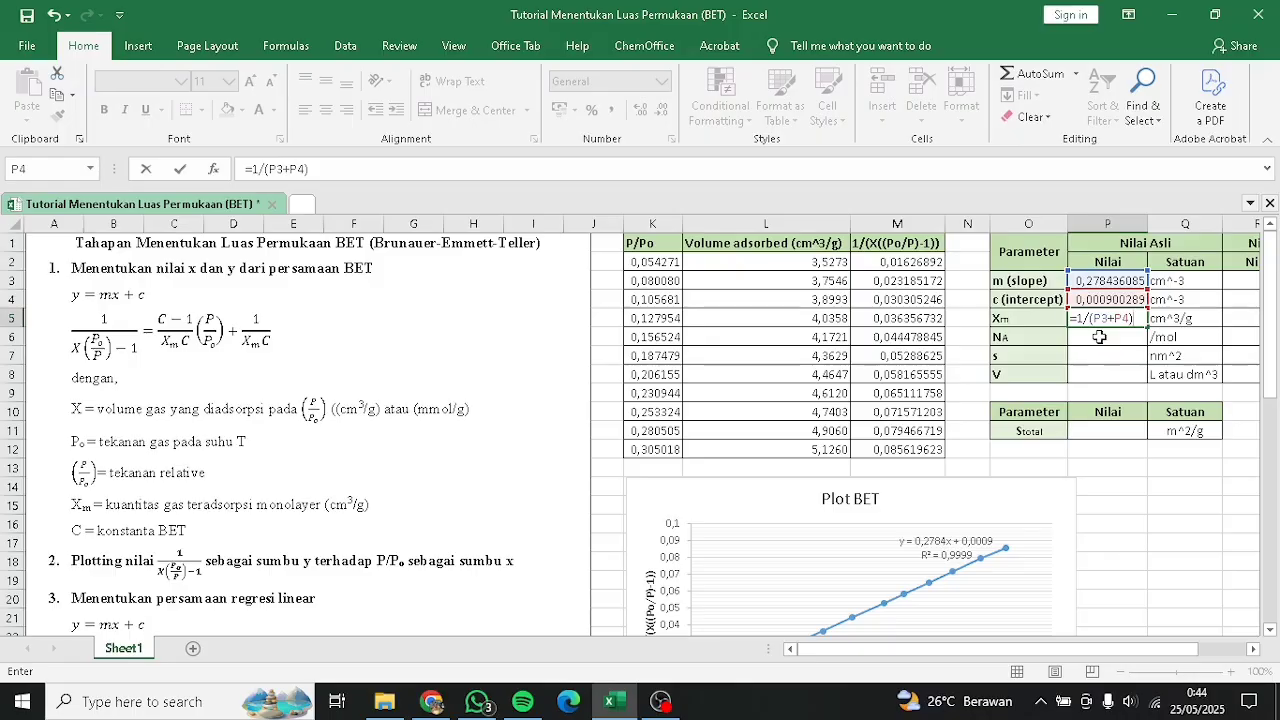
key(Return)
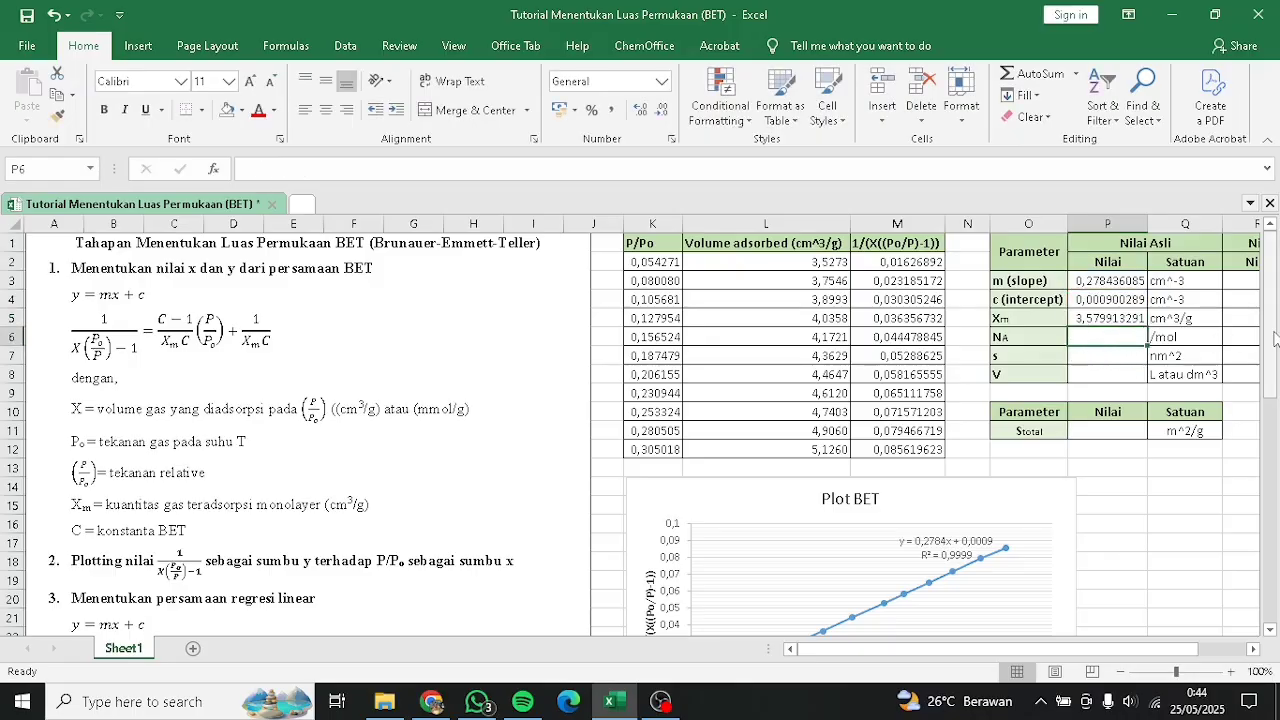
Step: Enter Avogadro's number NA in cell P6 as the formula =6,022*10^23
text(6,022)
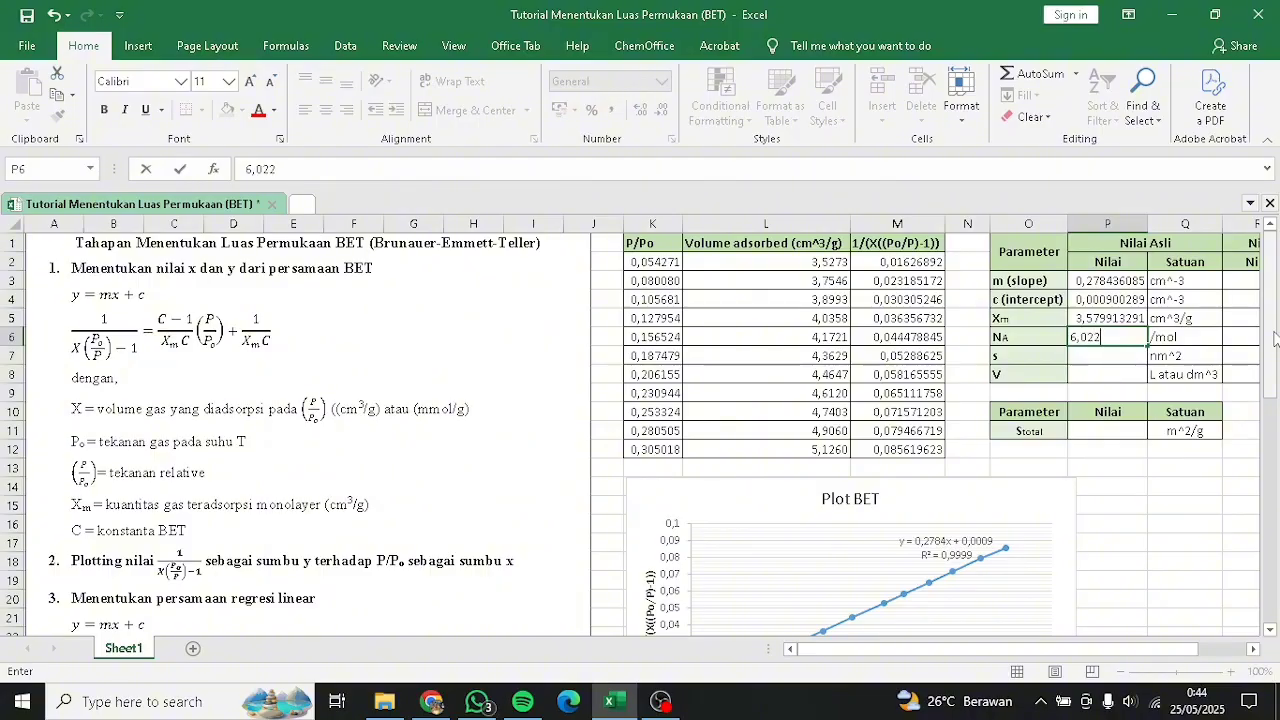
key(BackSpace)
key(BackSpace)
key(BackSpace)
key(BackSpace)
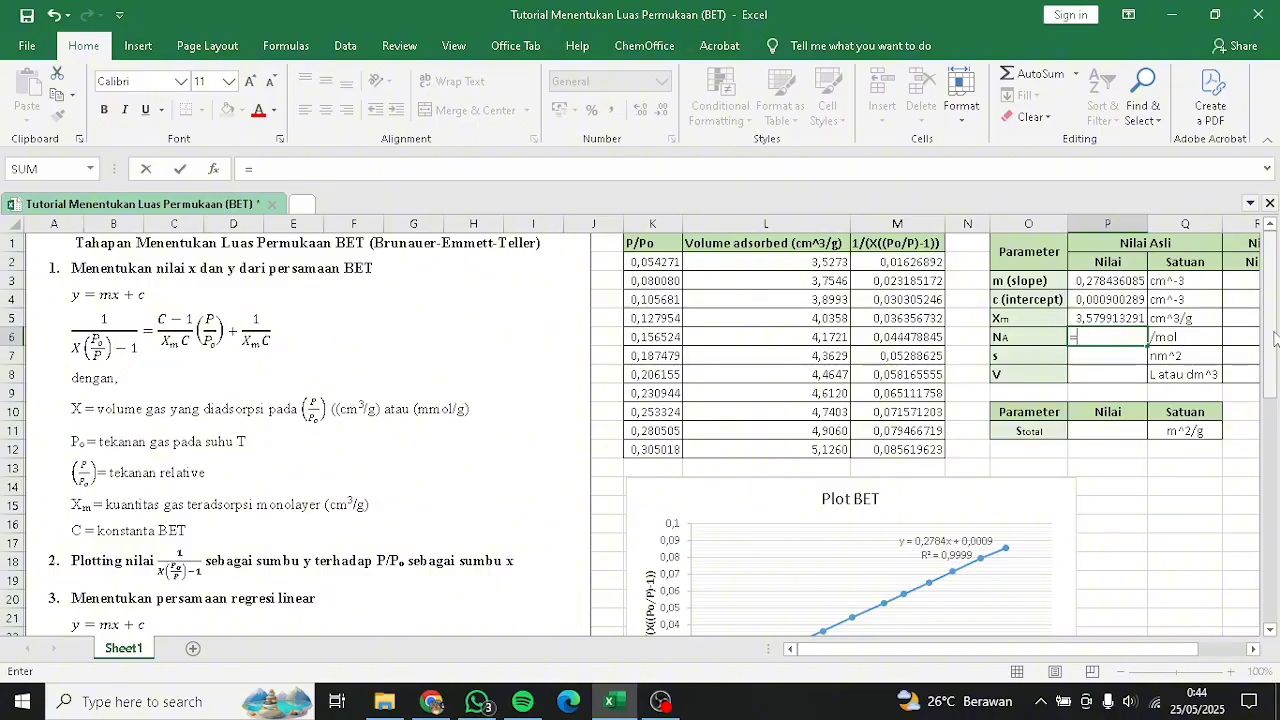
text(6,022*10)
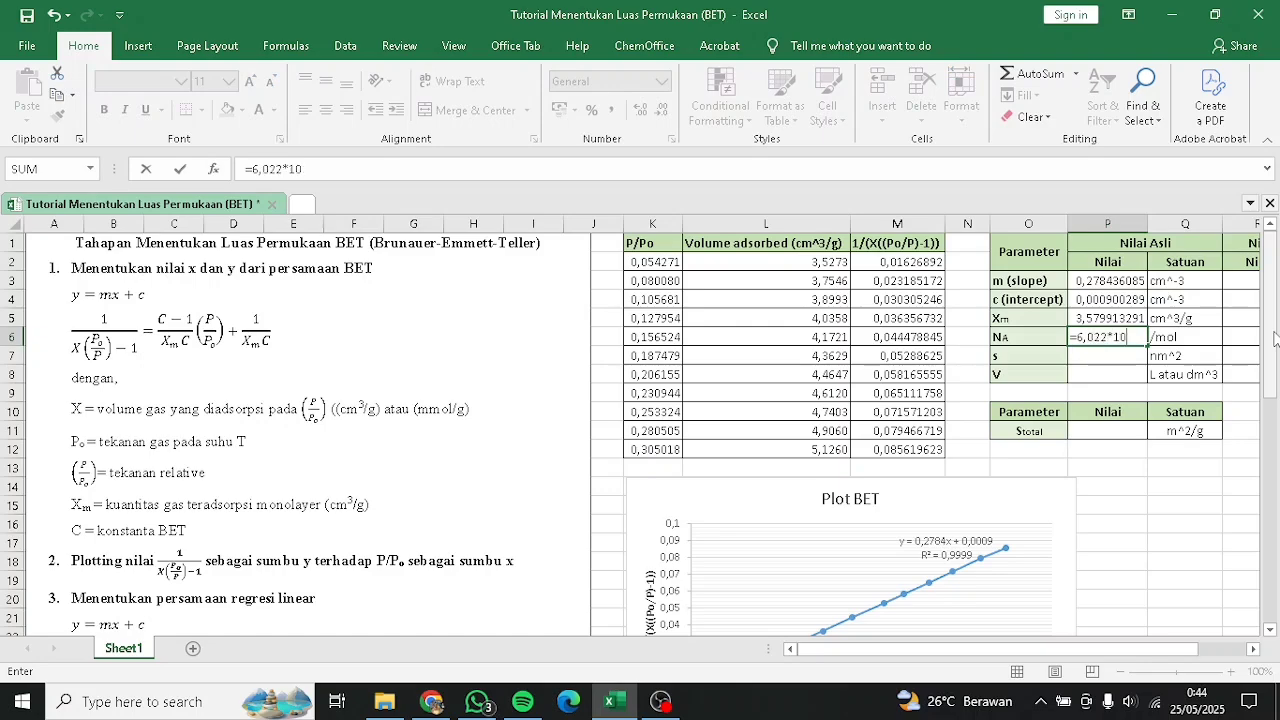
text(^23)
key(Return)
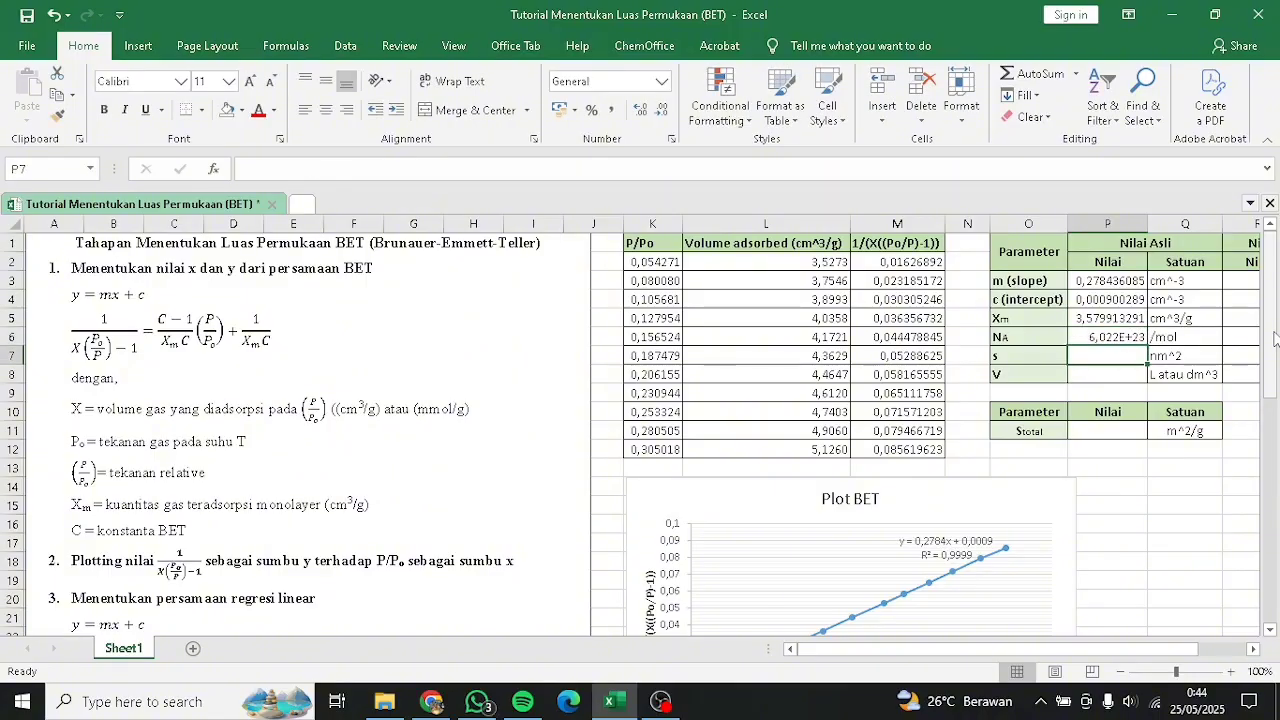
Step: Enter the cross-sectional area s as 0,162 in cell P7 and the molar volume V as 22,414 in cell P8
scroll(1101, 355, down, 8)
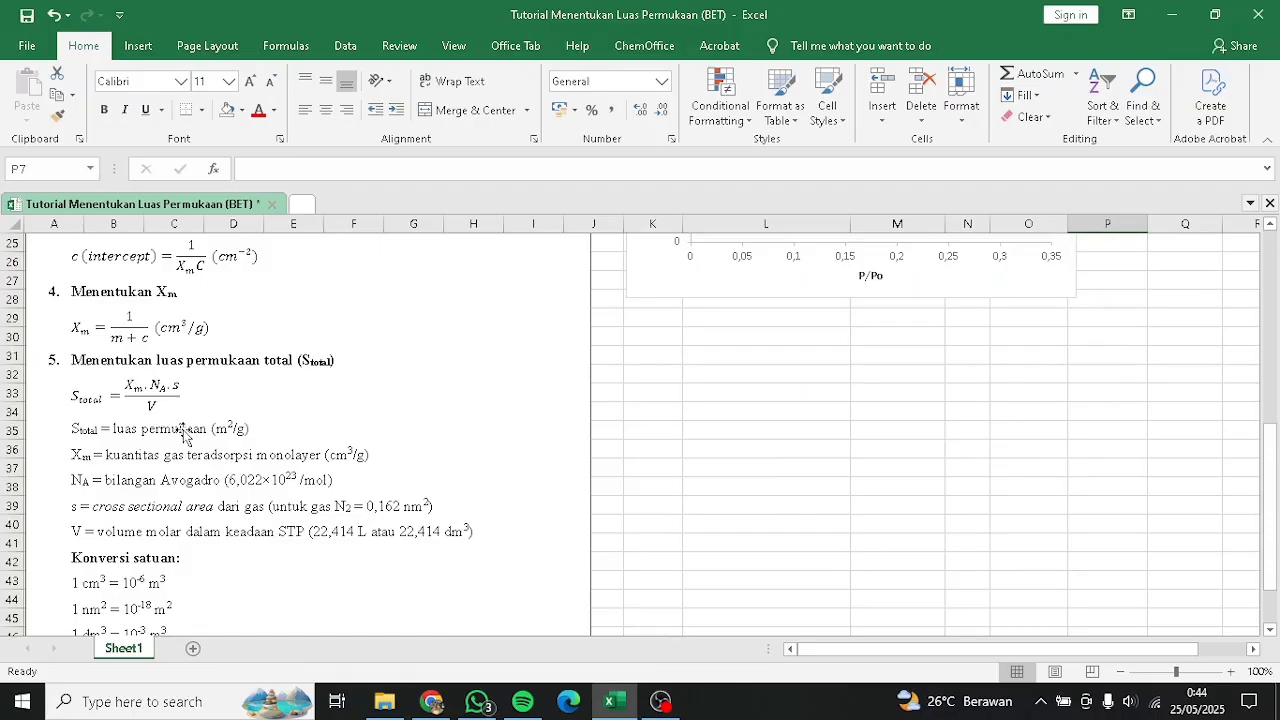
scroll(184, 435, down, 1)
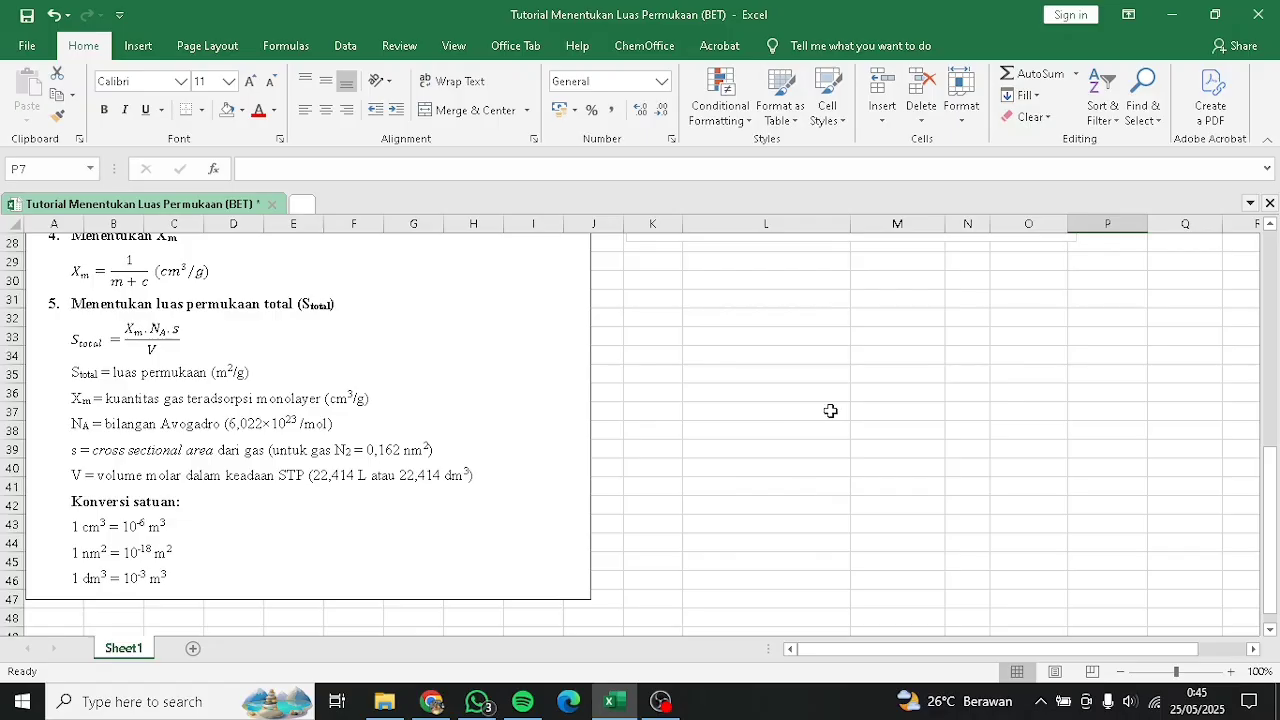
scroll(830, 411, up, 9)
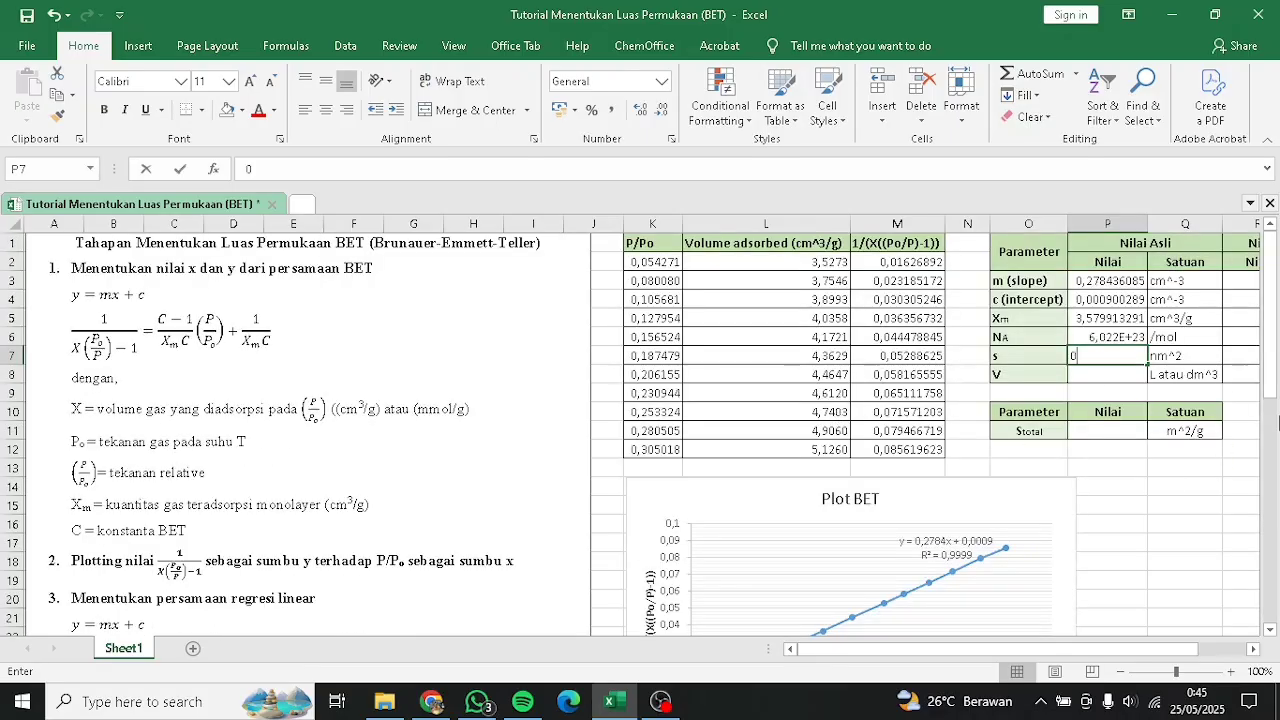
text(0,162)
key(Return)
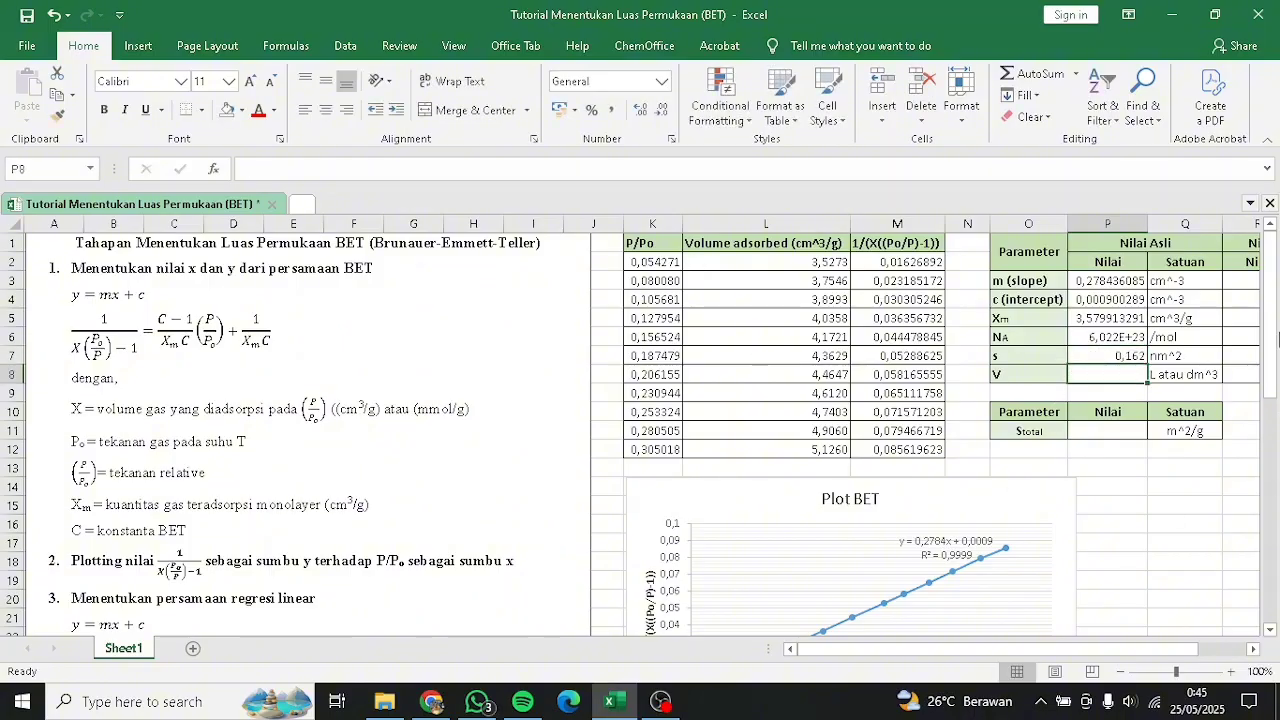
text(22,414)
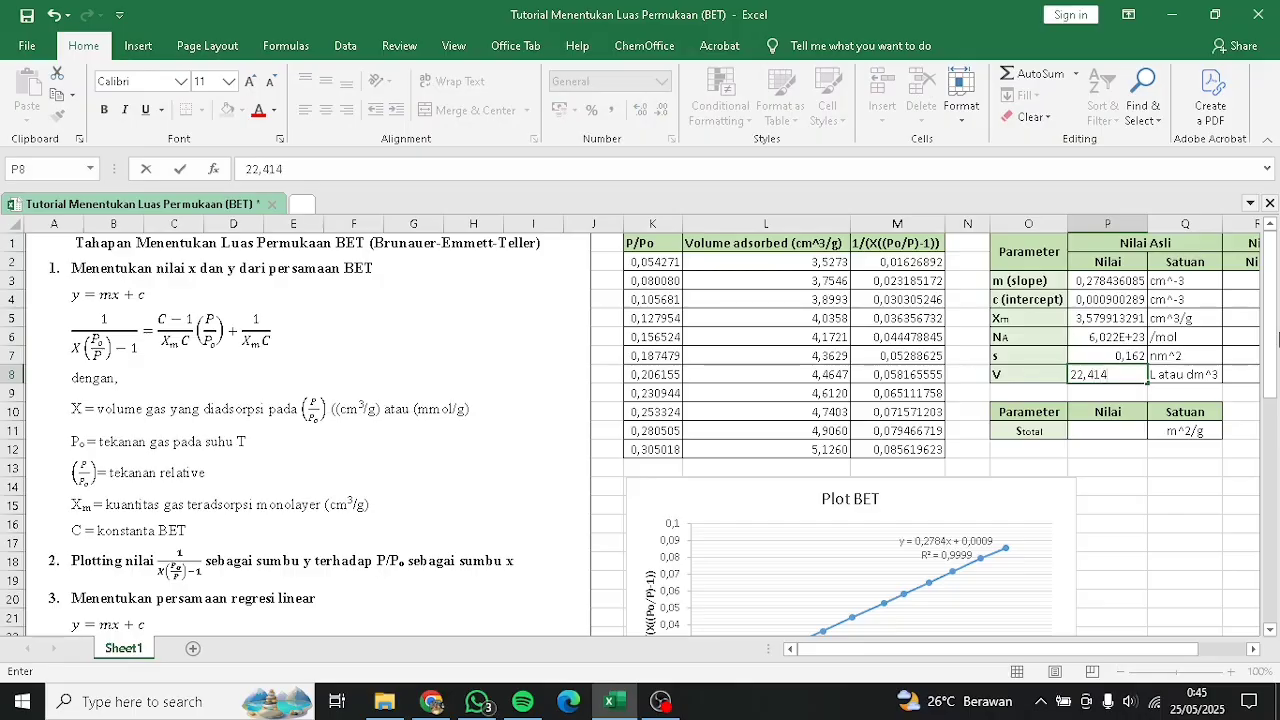
key(Return)
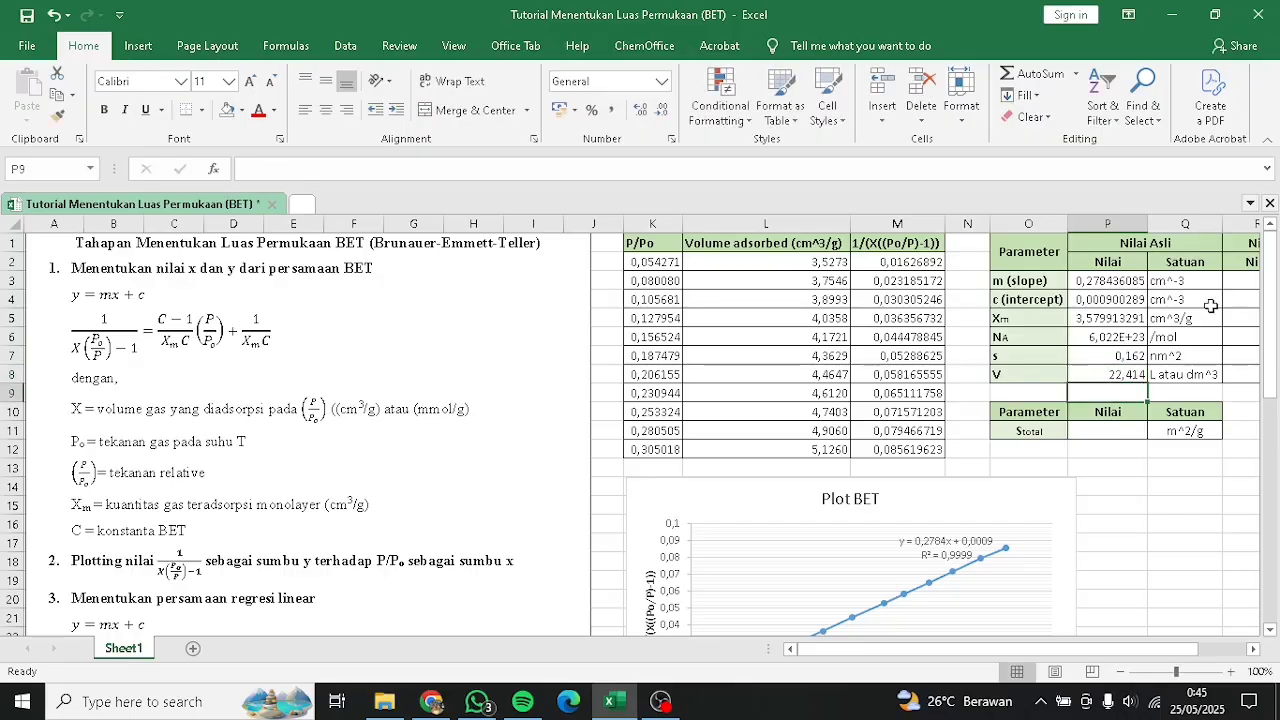
Step: Examine the converted-value columns of the parameter table and the unit conversion factors at the end of the procedure notes
drag(1042, 647, 1102, 661)
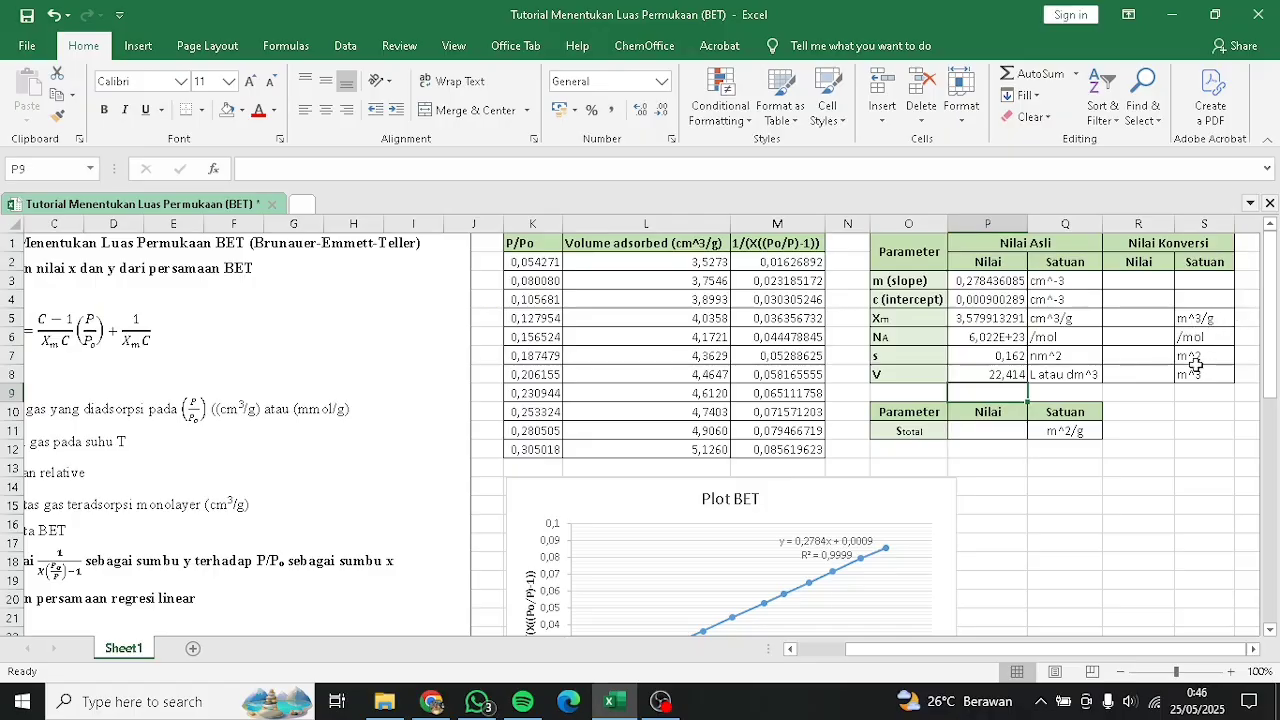
scroll(676, 441, down, 3)
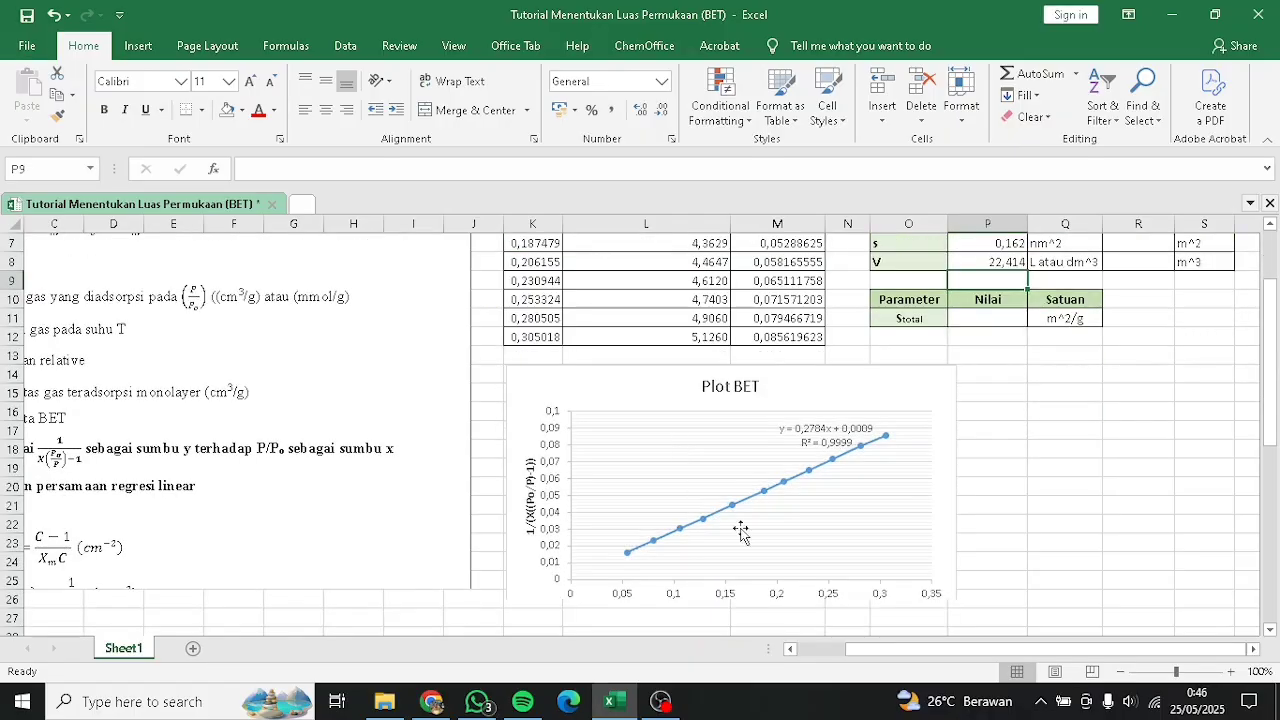
scroll(513, 477, left, 2)
scroll(513, 477, down, 3)
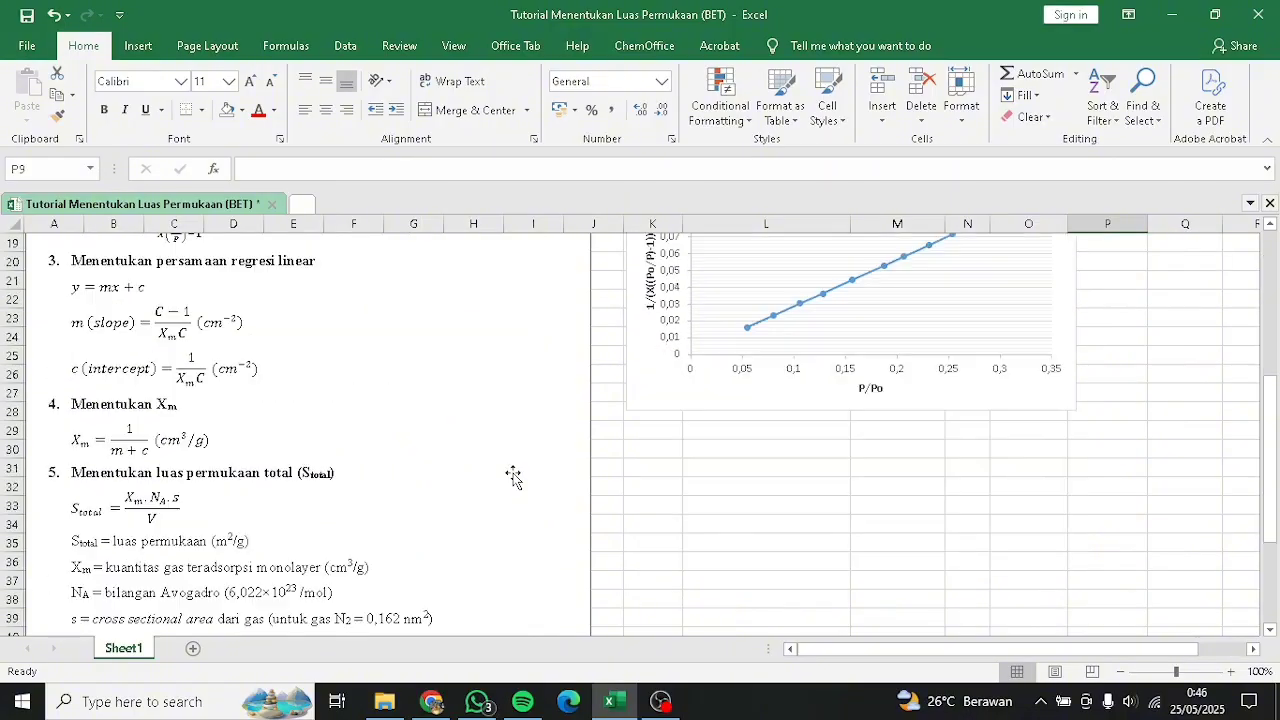
scroll(528, 464, down, 2)
scroll(527, 466, down, 1)
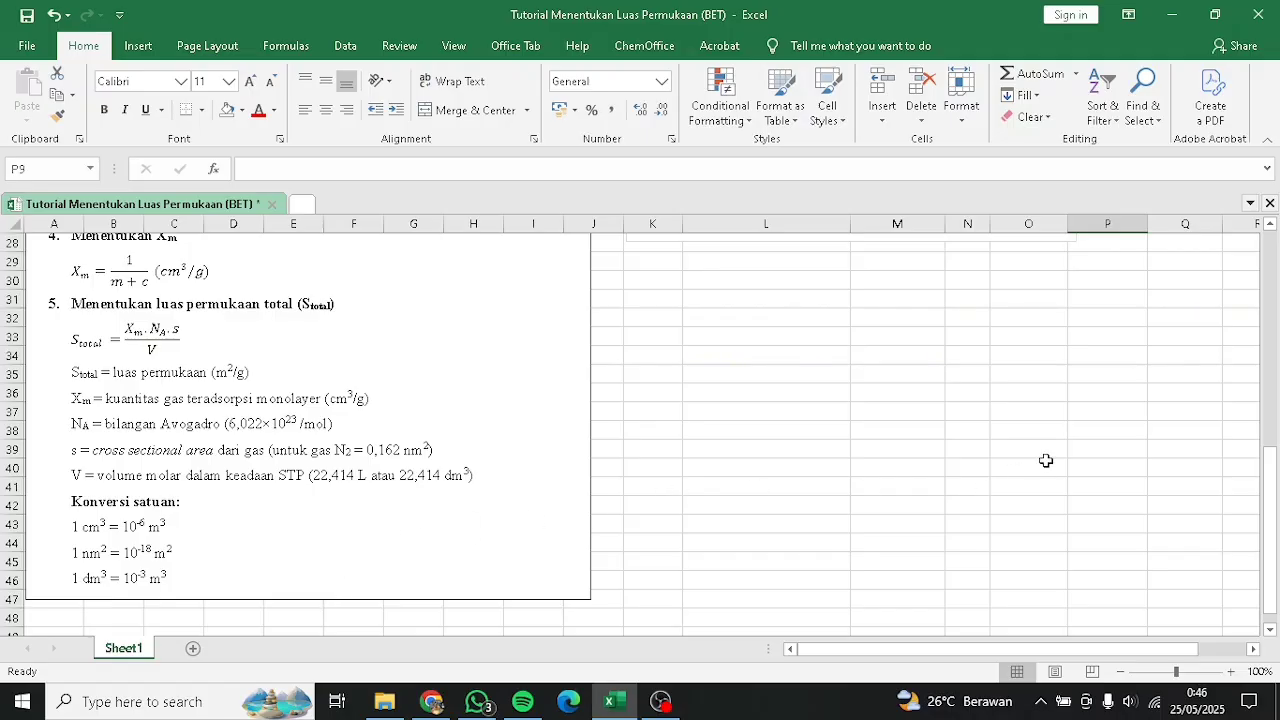
scroll(1046, 460, up, 9)
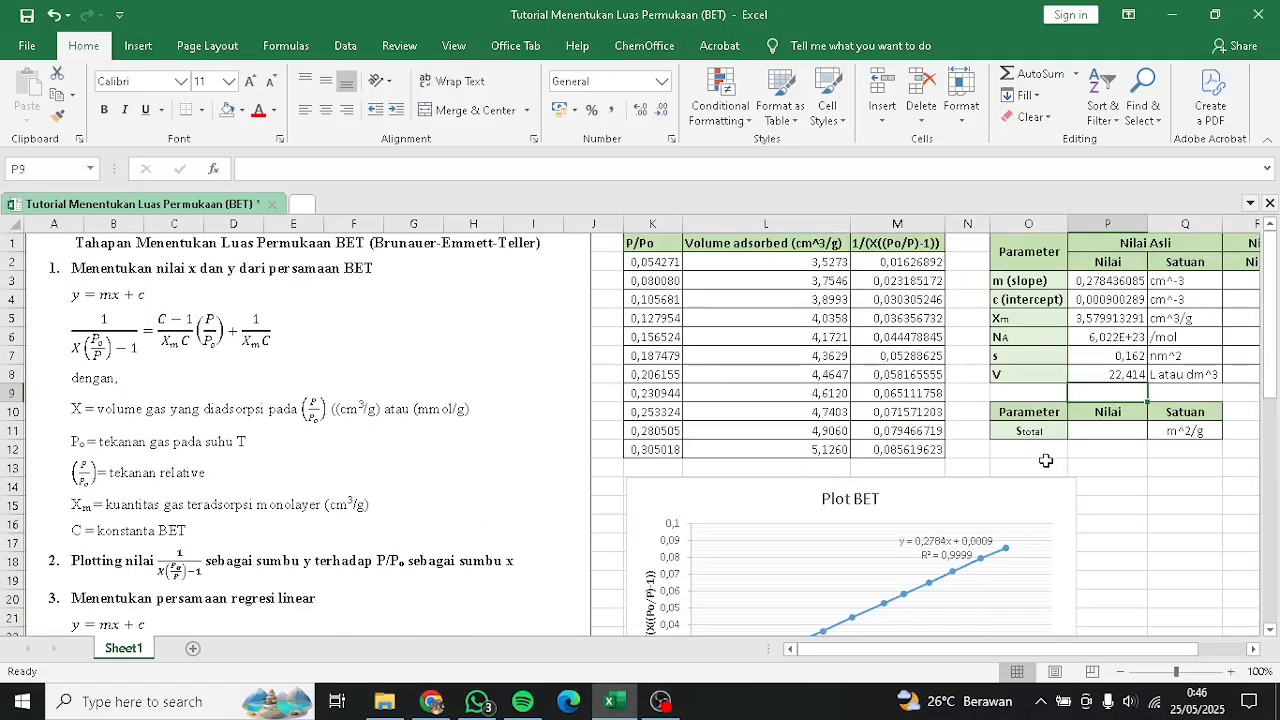
drag(910, 655, 975, 655)
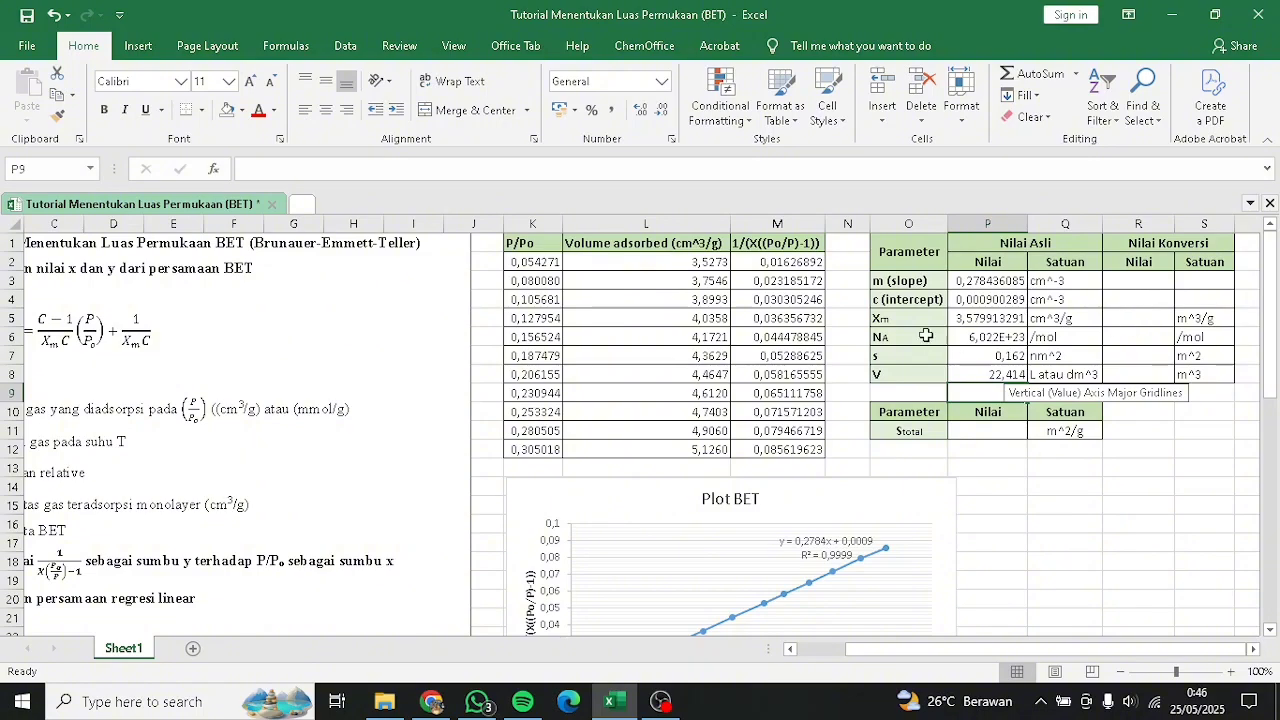
Step: Convert Xm to m^3/g in cell R5 with =P5*10^-6 and carry NA over to cell R6 with =P6
click(1158, 318)
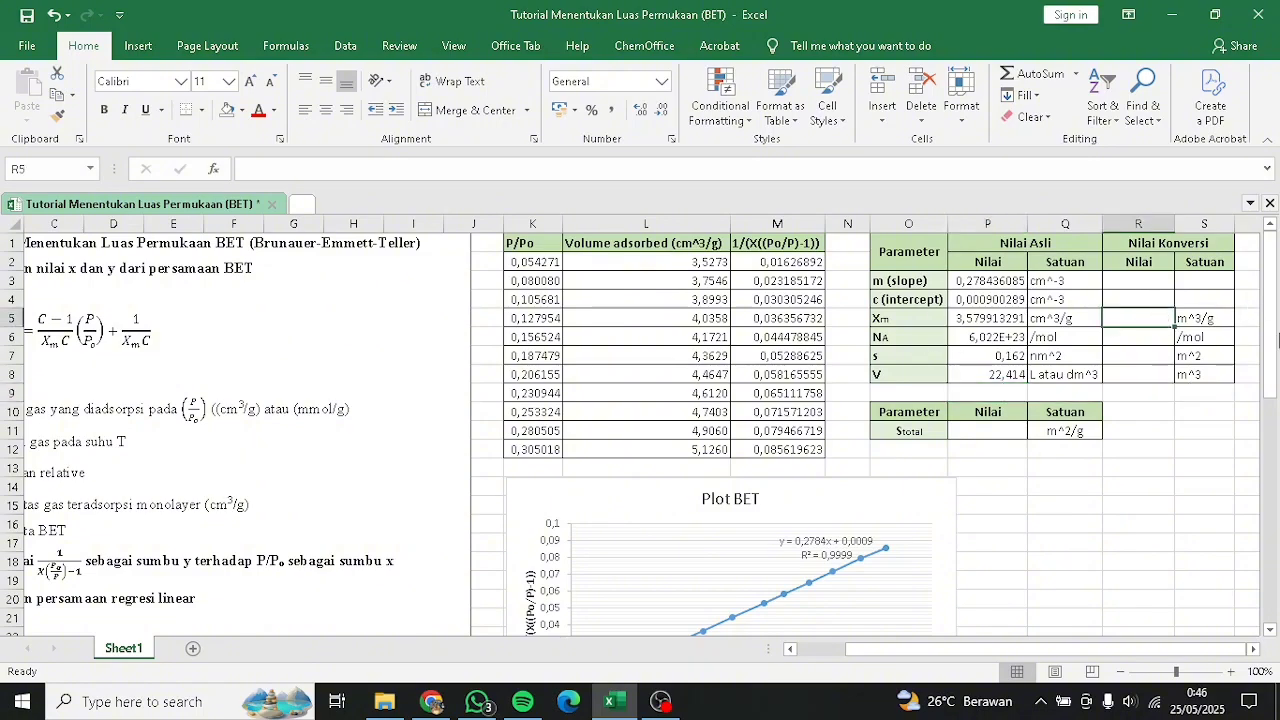
text(=)
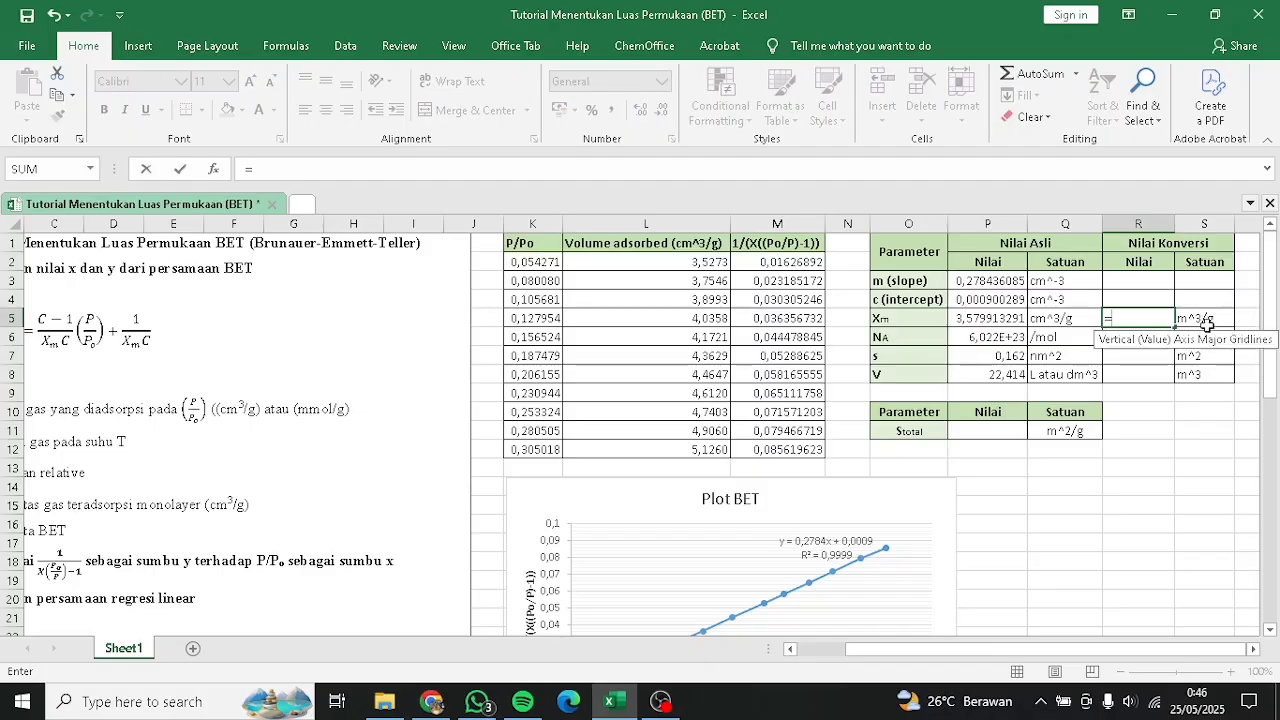
click(1004, 318)
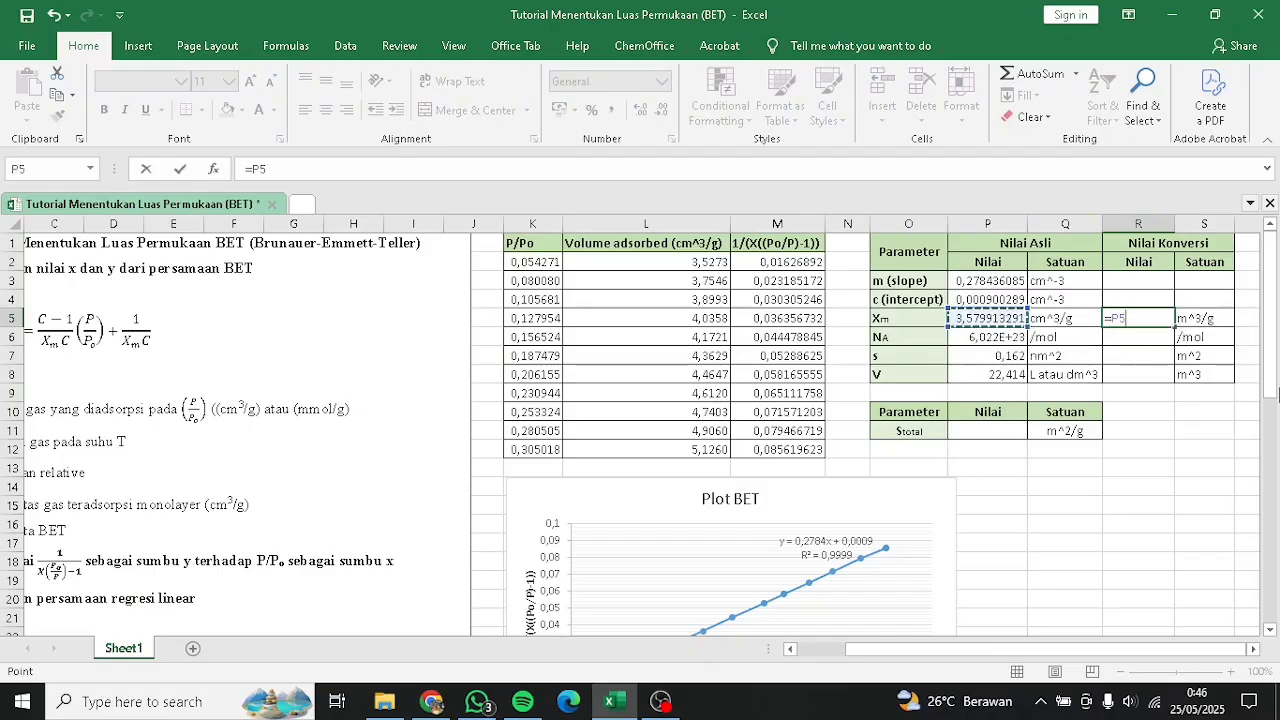
text(*)
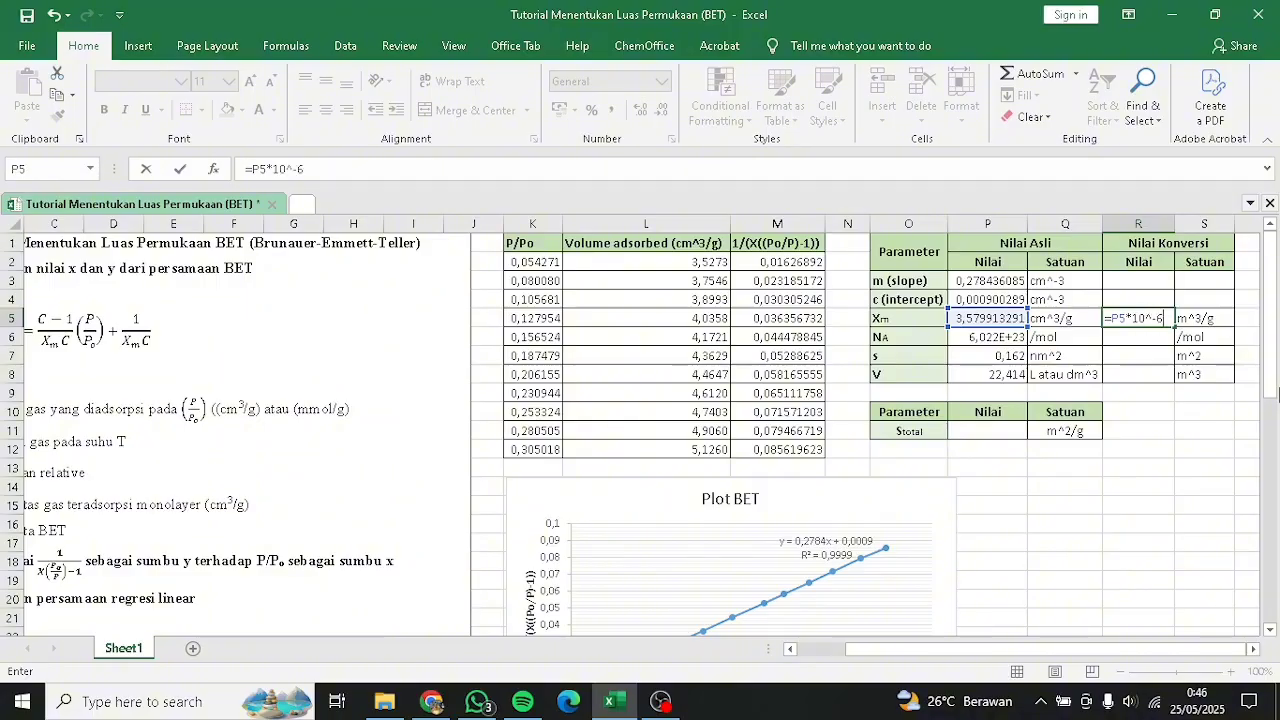
key(Return)
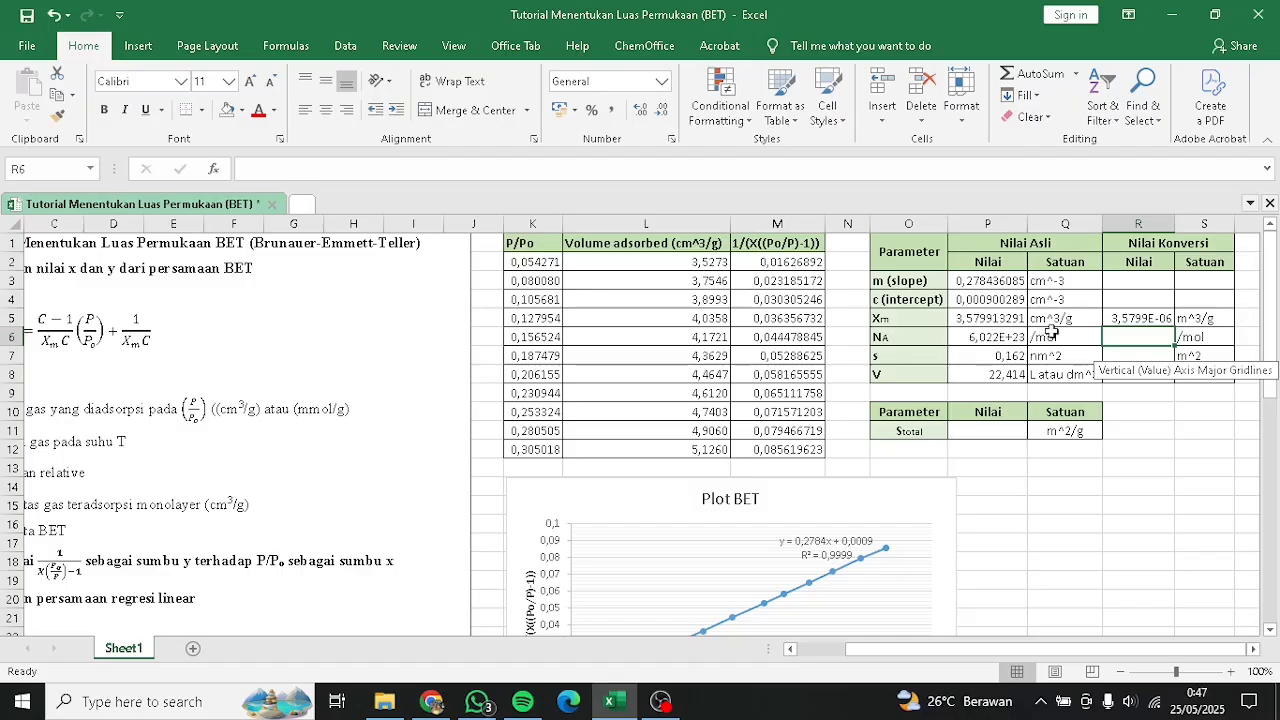
text(=)
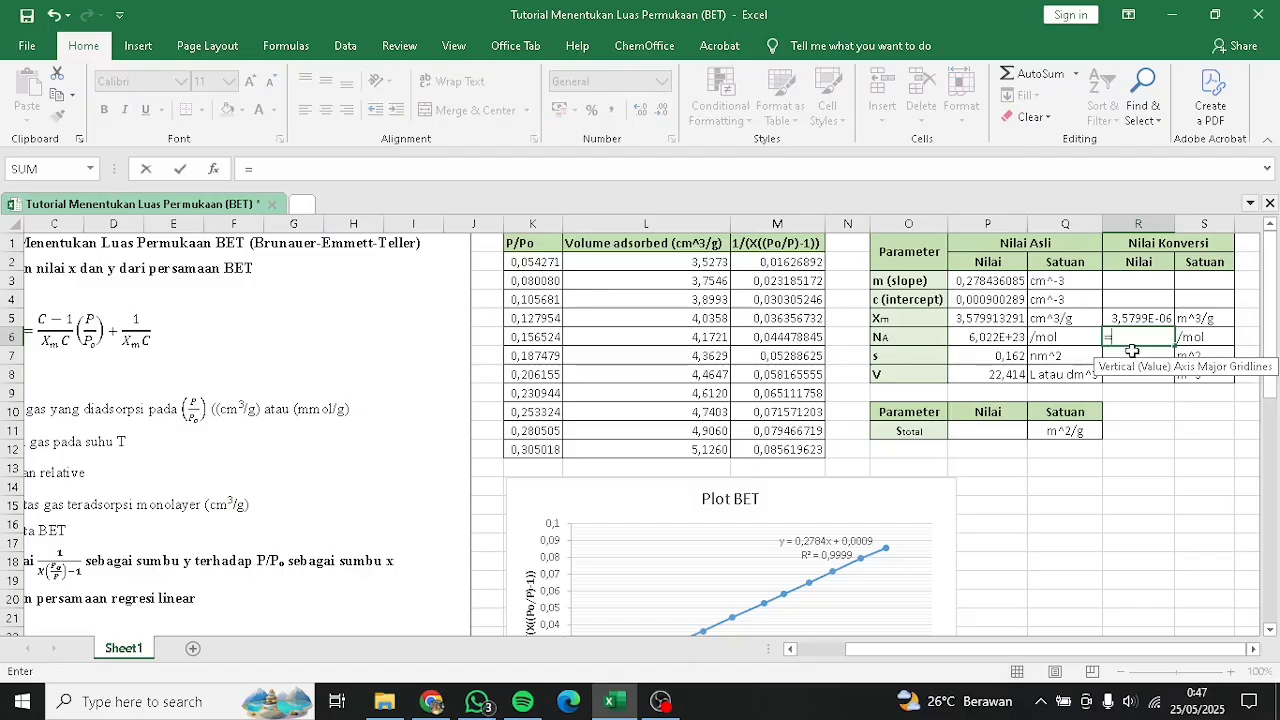
click(988, 337)
key(Return)
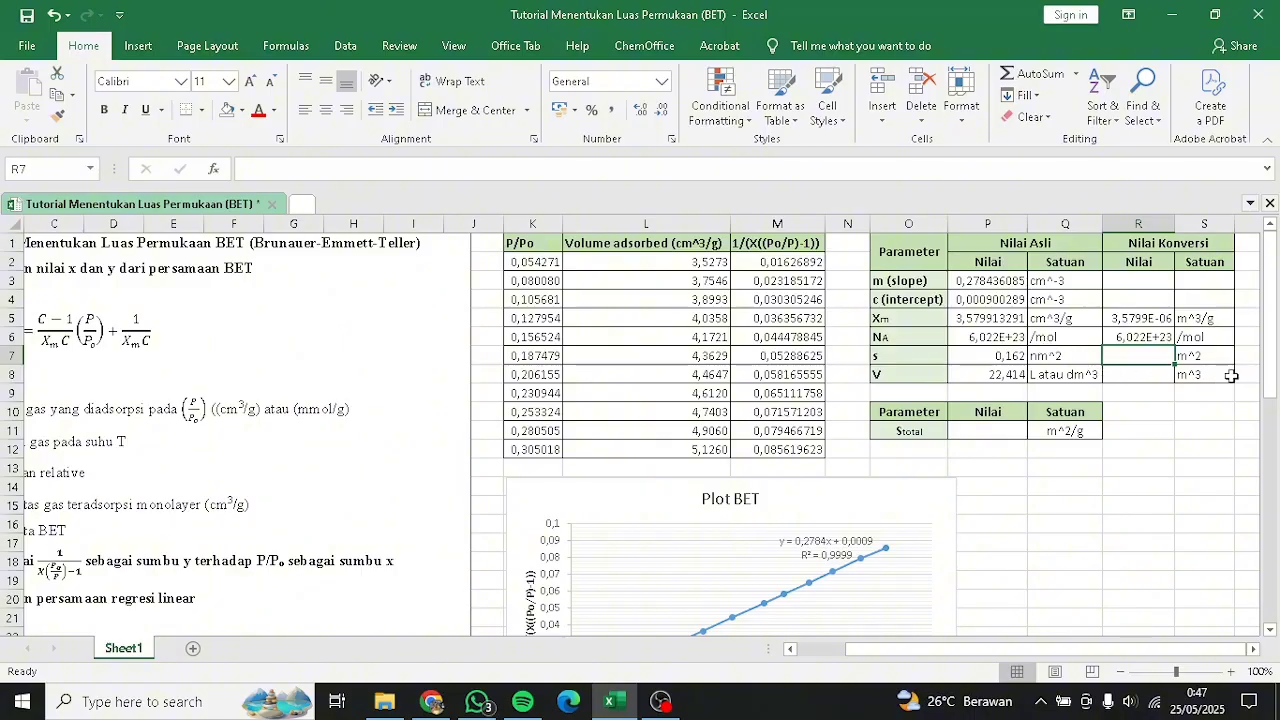
Step: Convert s to m^2 in cell R7 with =P7*10^-18 and V to m^3 in cell R8 with =P8*10^-3
text(=)
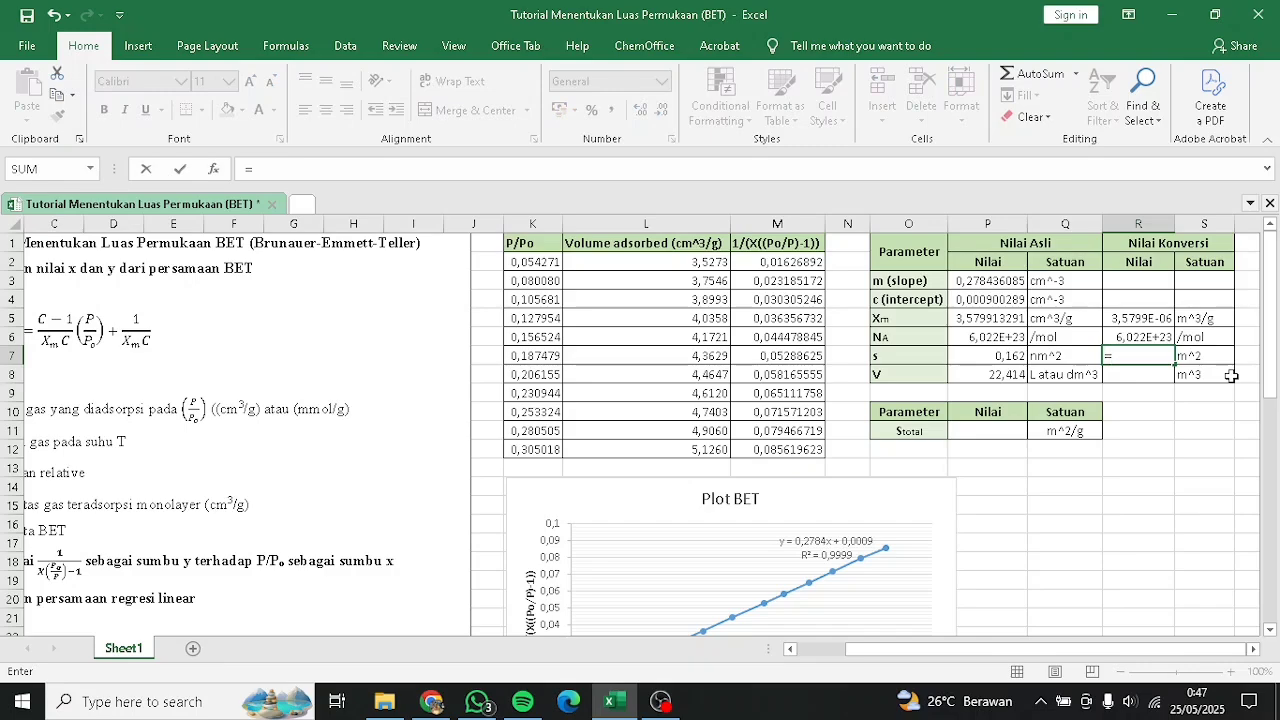
click(1014, 357)
text(*)
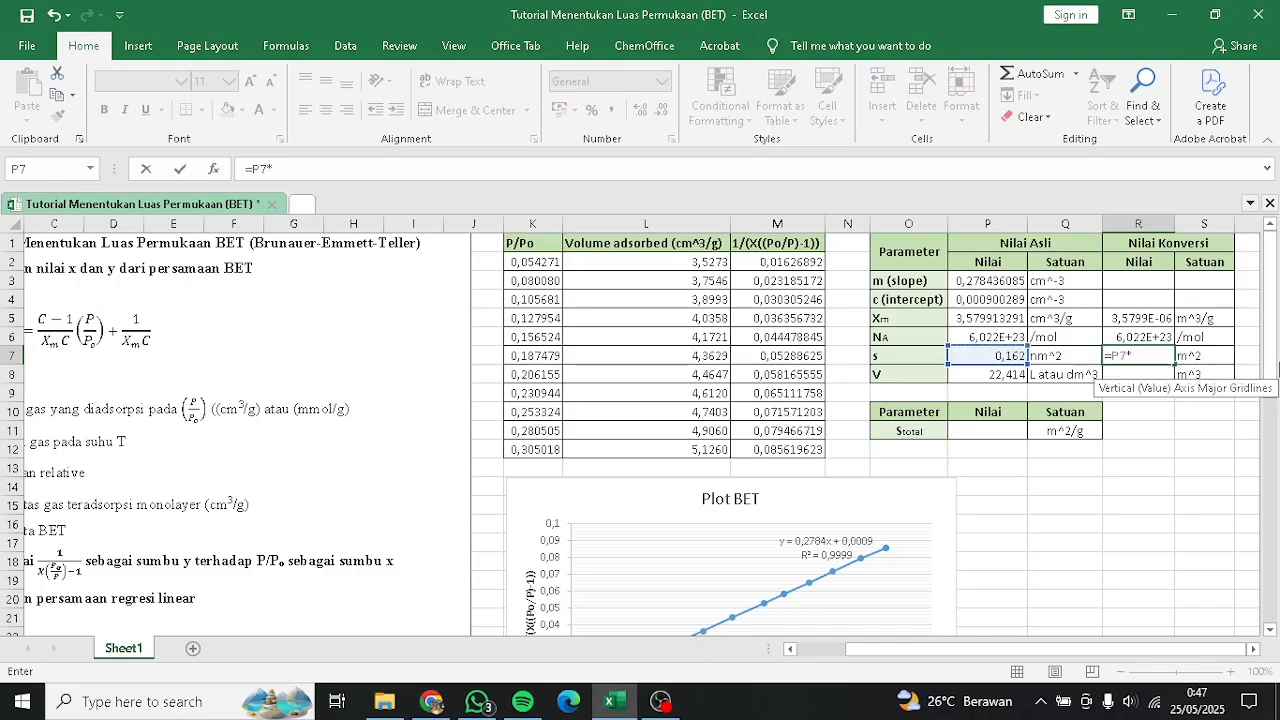
text(10^-18)
key(Return)
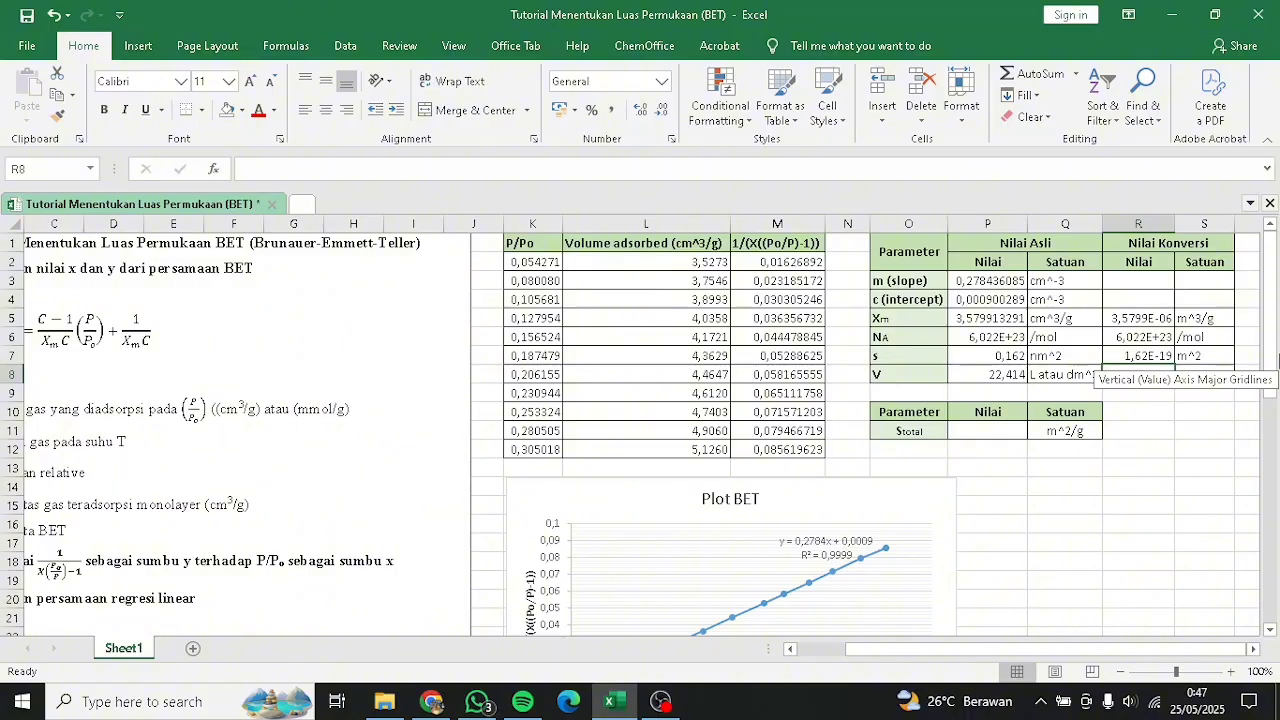
text(=)
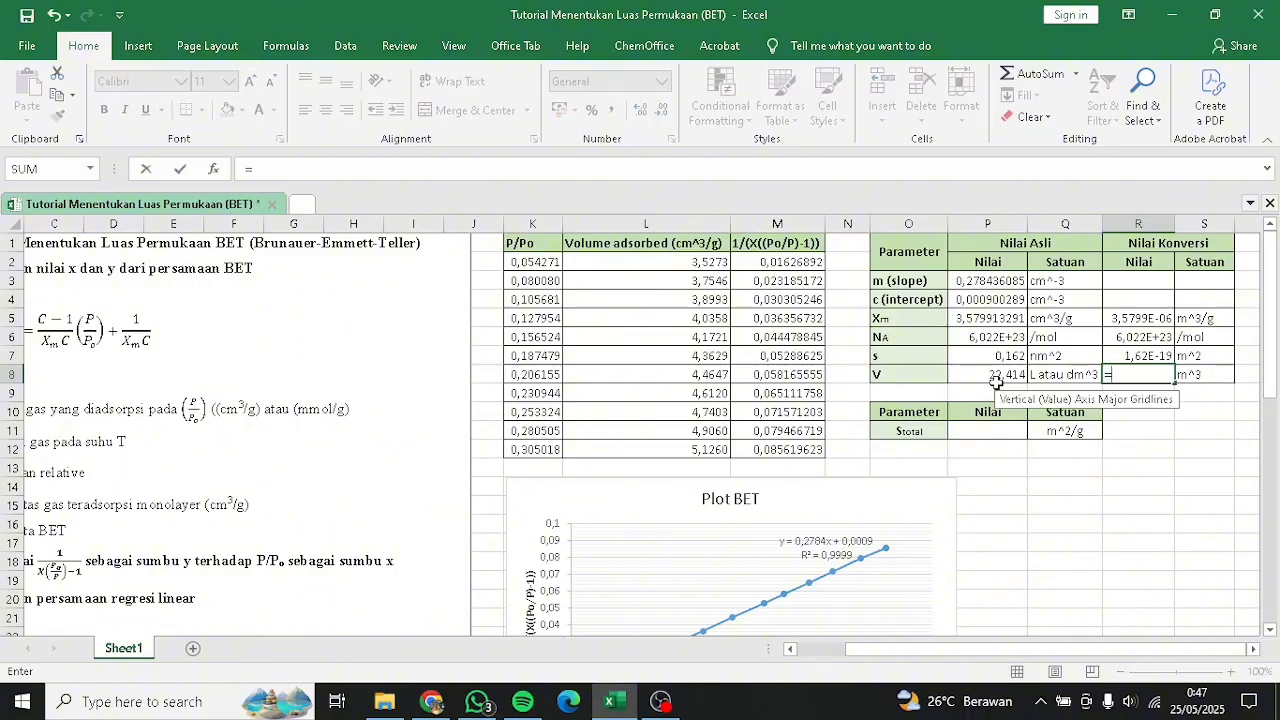
click(978, 388)
text(*)
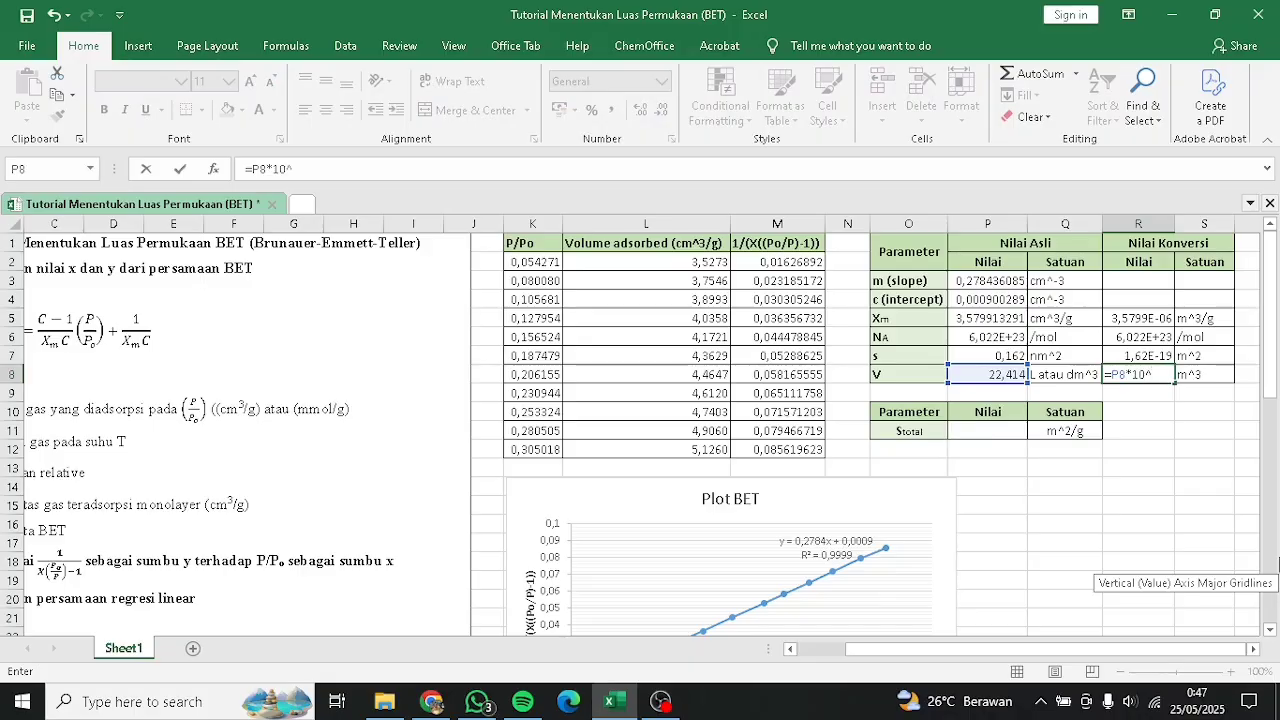
key(Return)
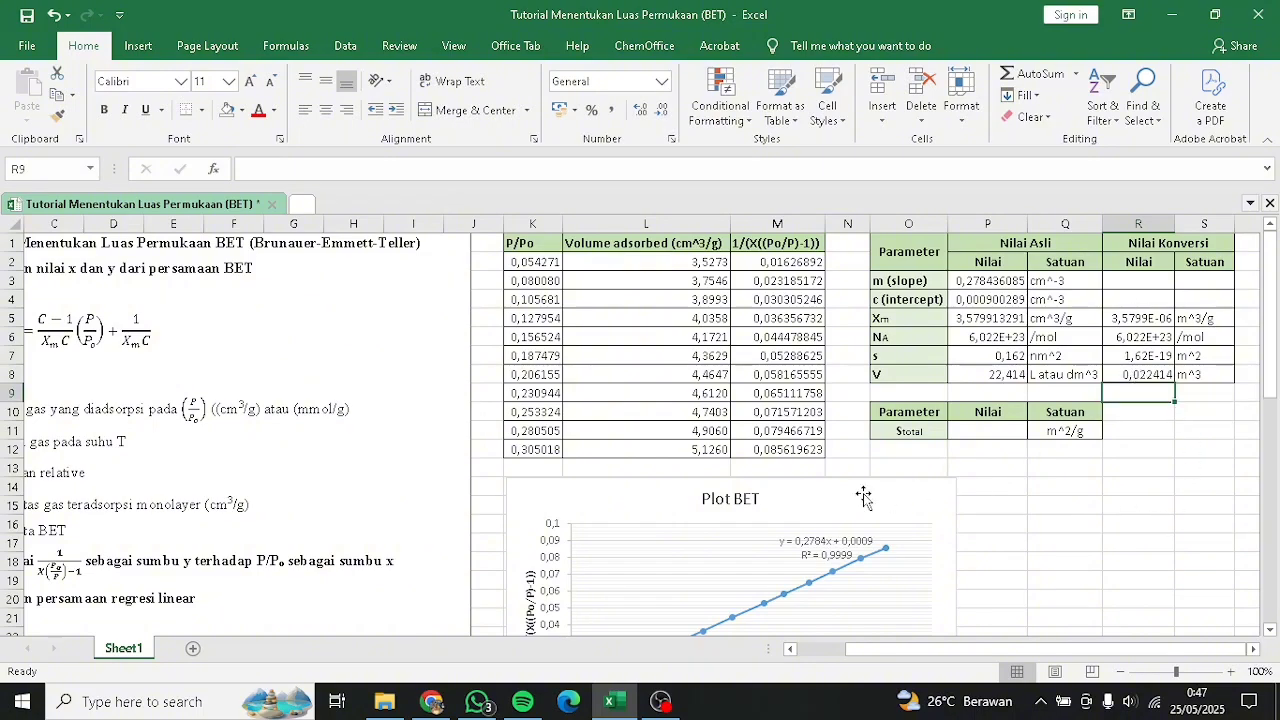
Step: Calculate the total surface area Stotal in cell P11 from the converted values with the formula =(R5*R6*R7)/R8
scroll(1143, 518, down, 3)
drag(940, 655, 882, 662)
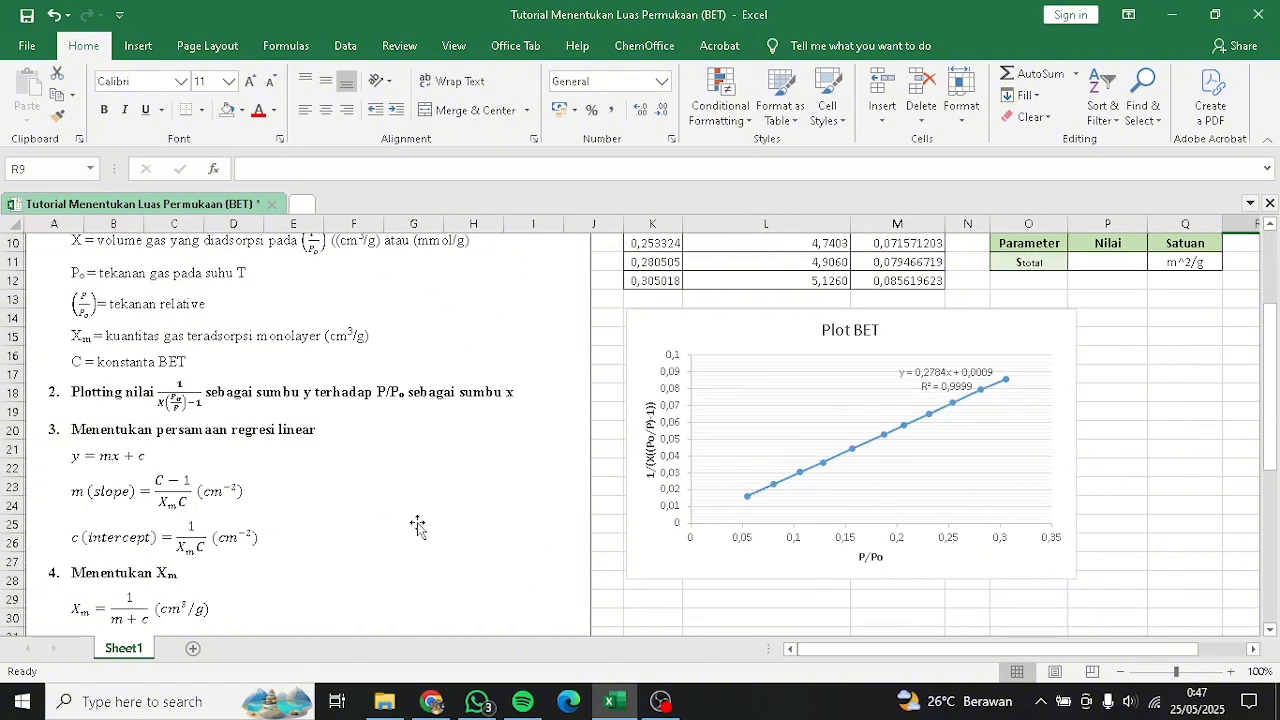
scroll(416, 525, down, 4)
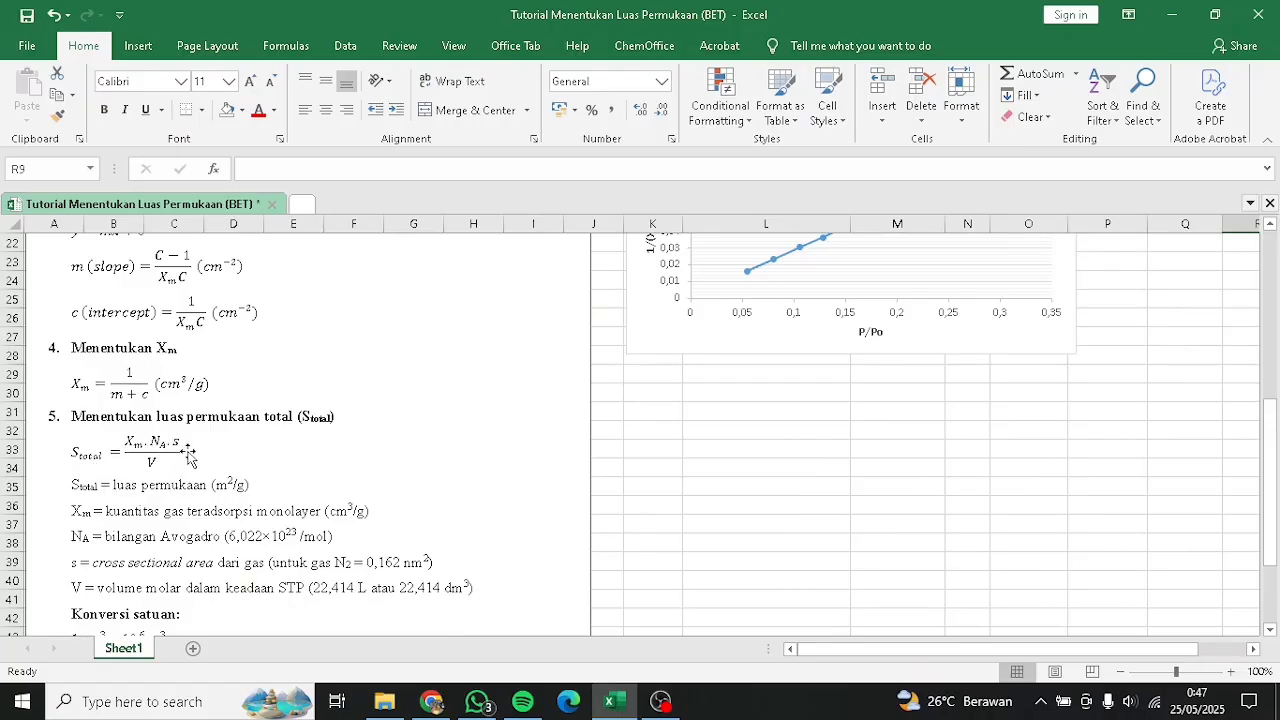
scroll(1278, 470, up, 7)
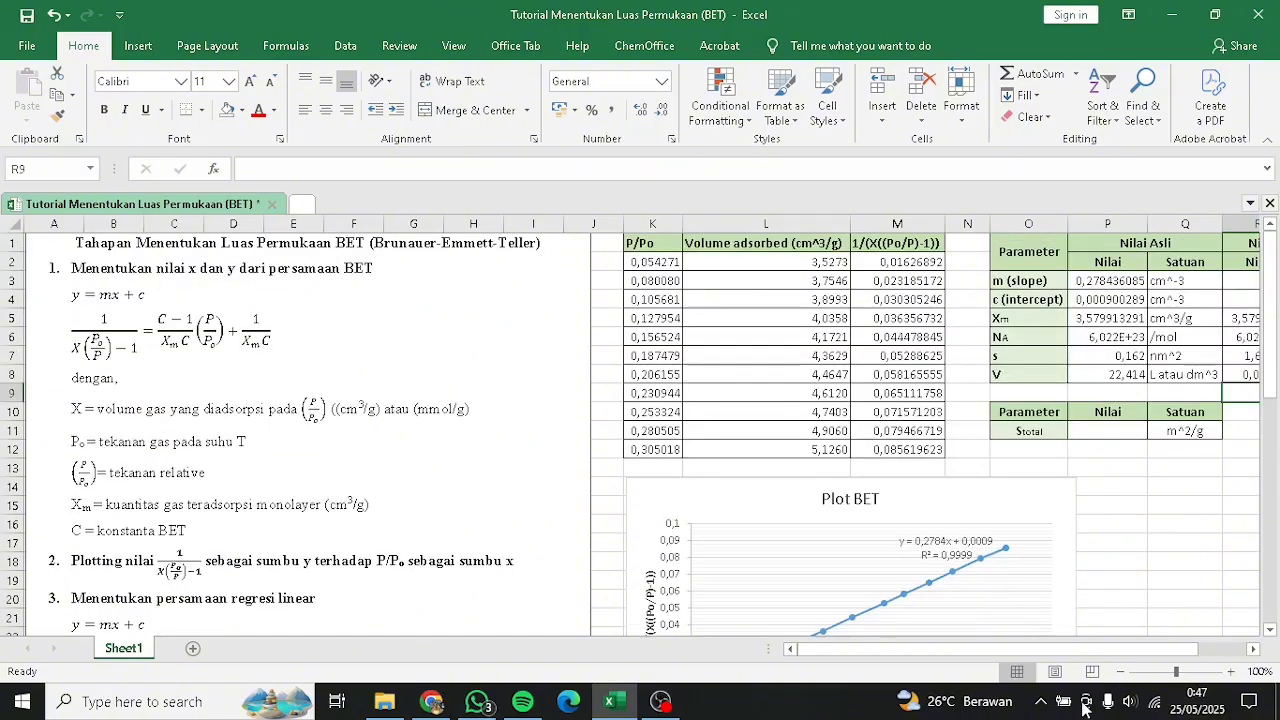
drag(1022, 655, 1070, 655)
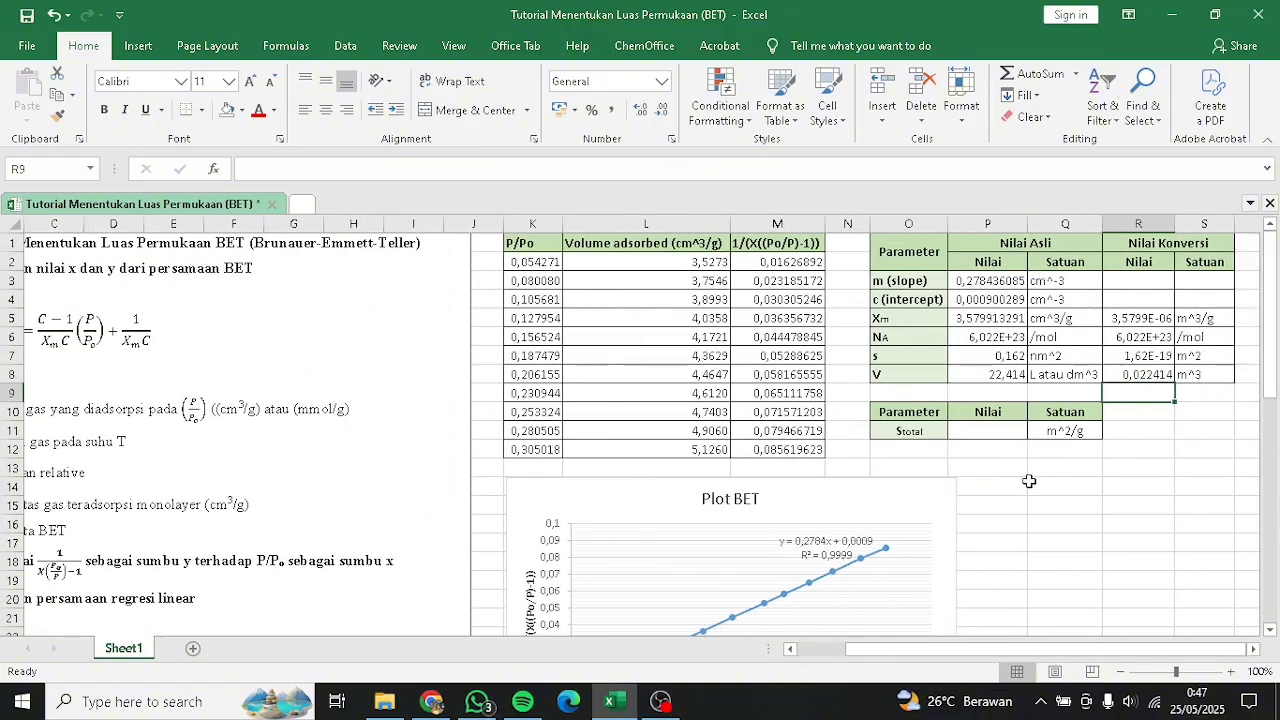
click(1000, 432)
text(=)
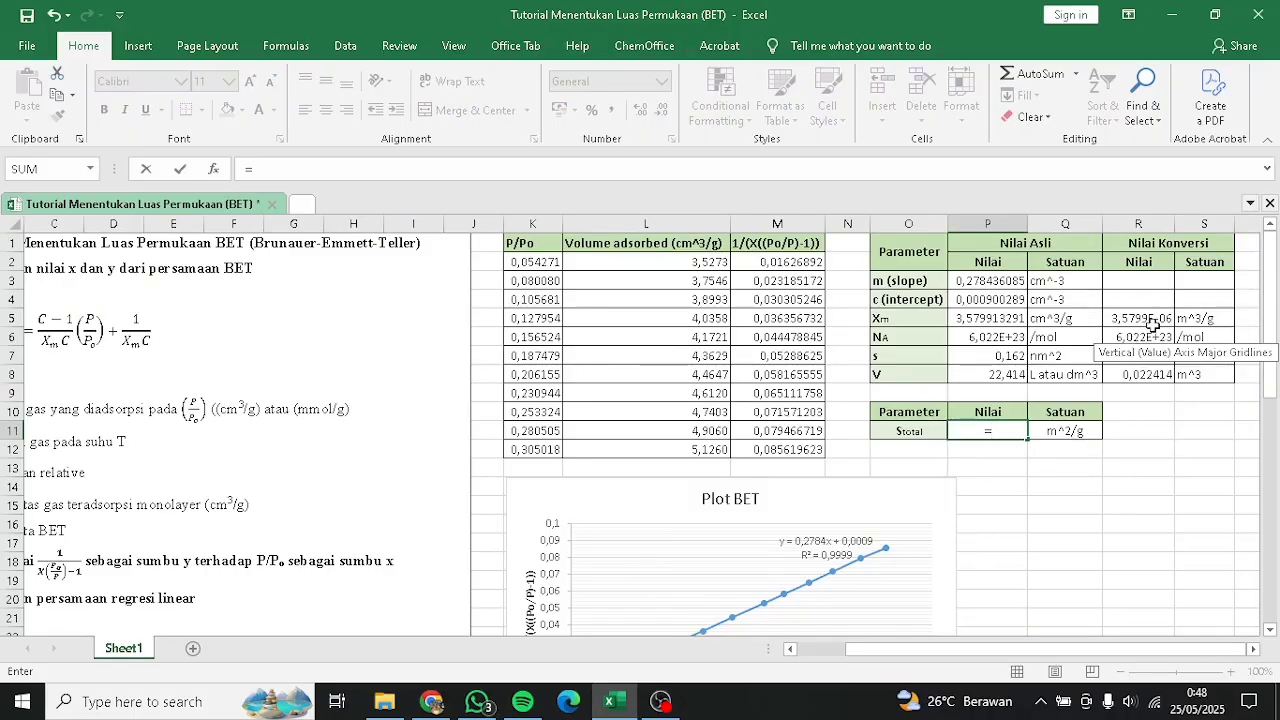
text(()
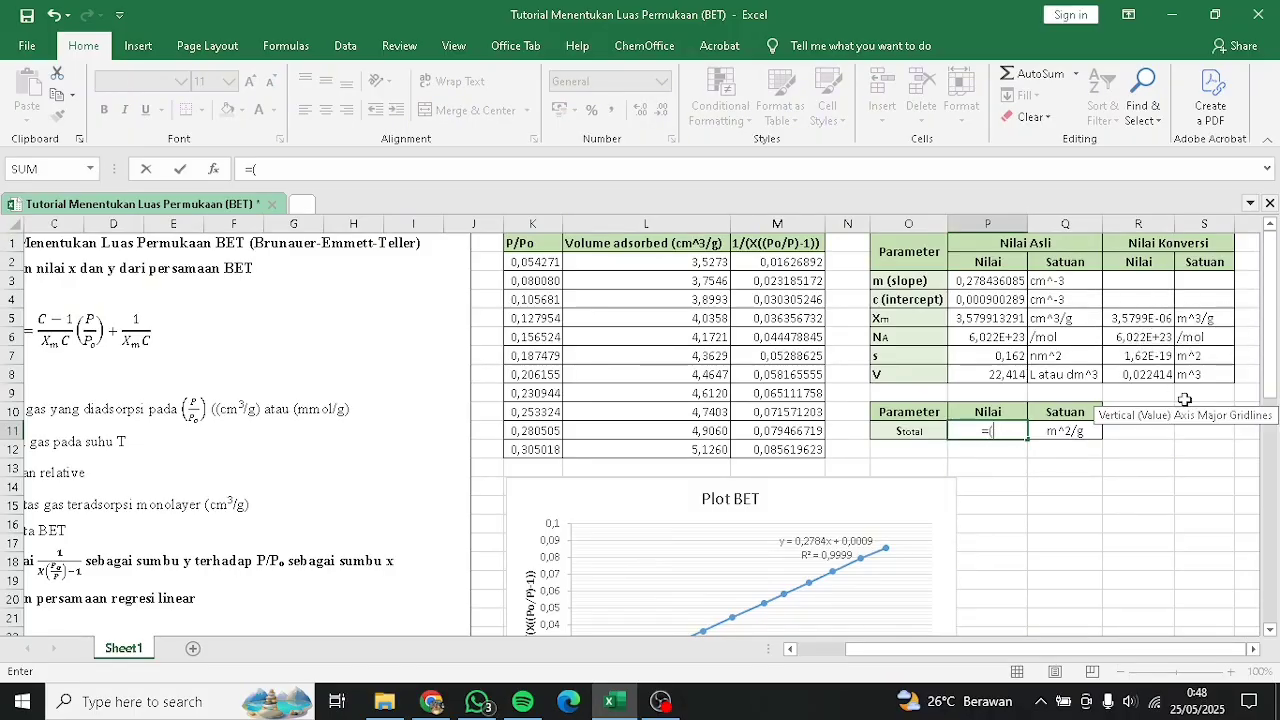
click(1163, 318)
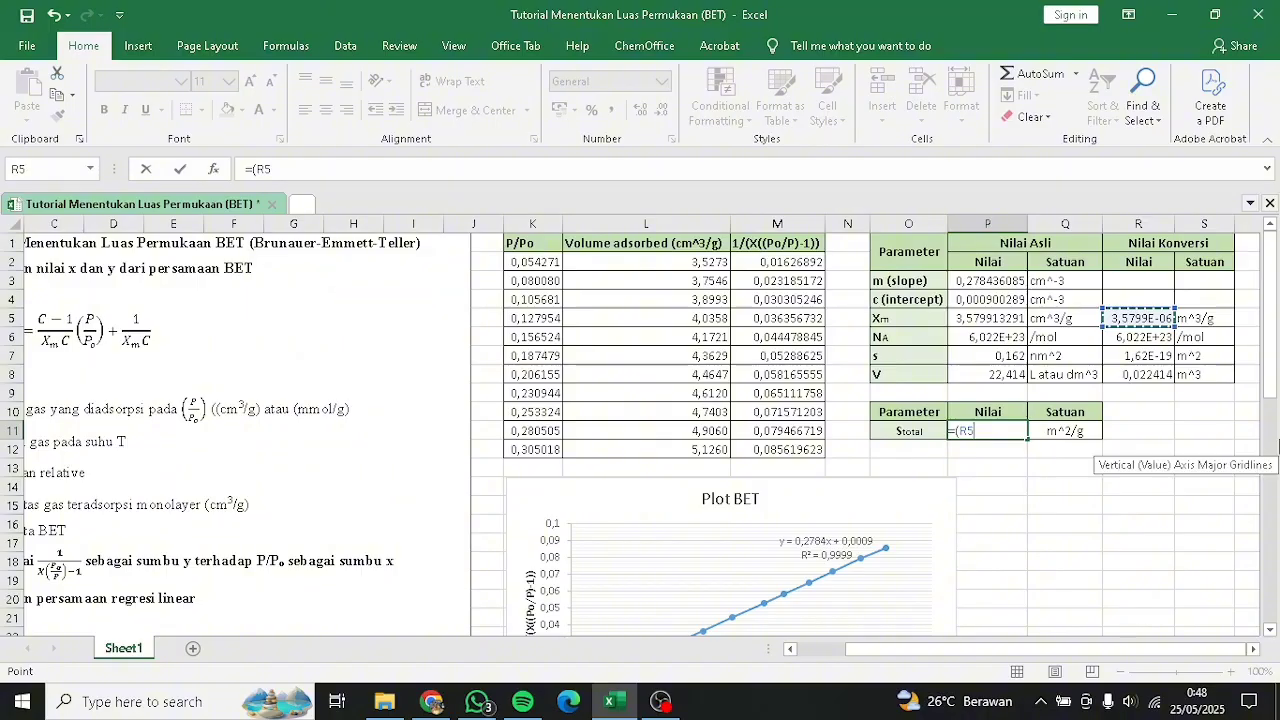
text(*)
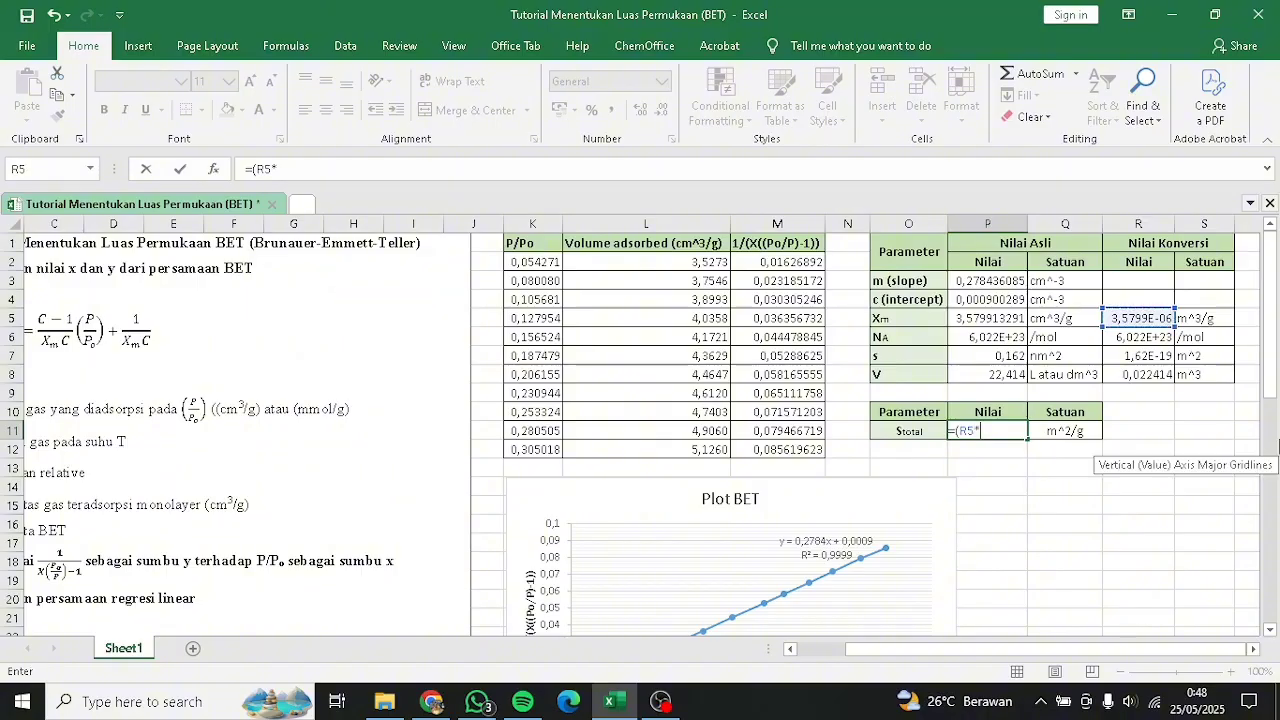
click(1163, 340)
text(*)
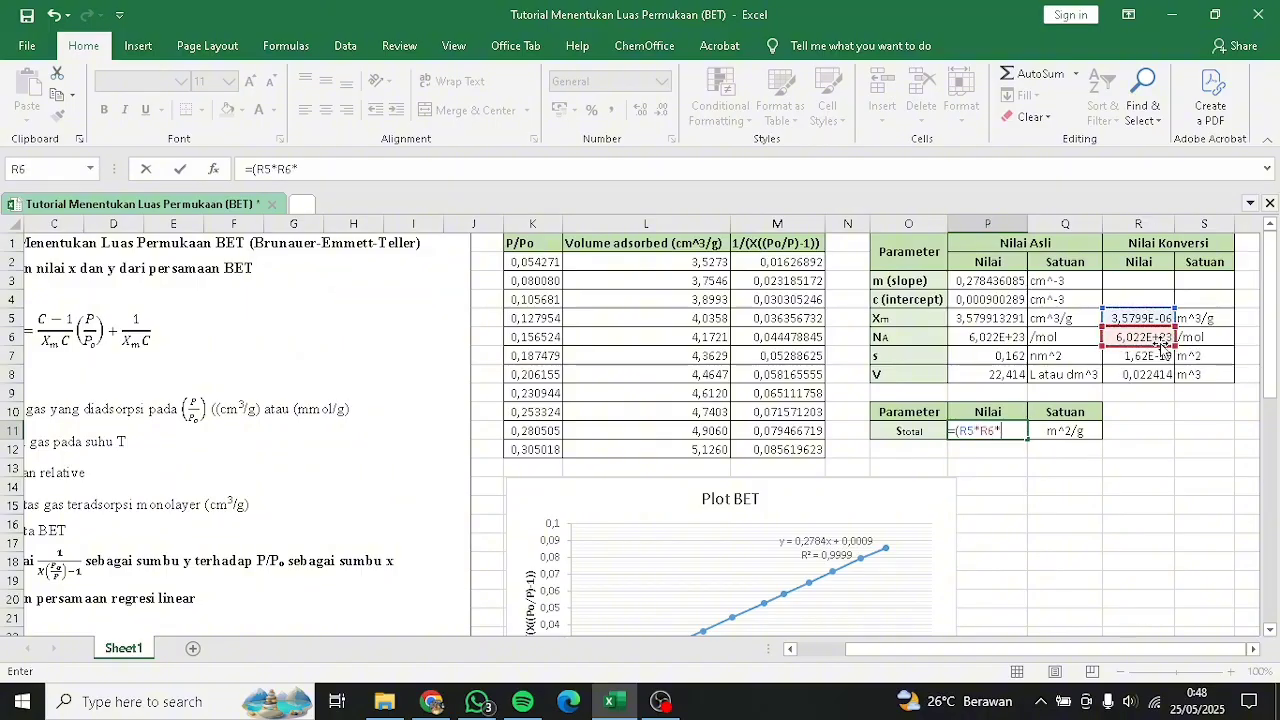
click(1150, 356)
text())
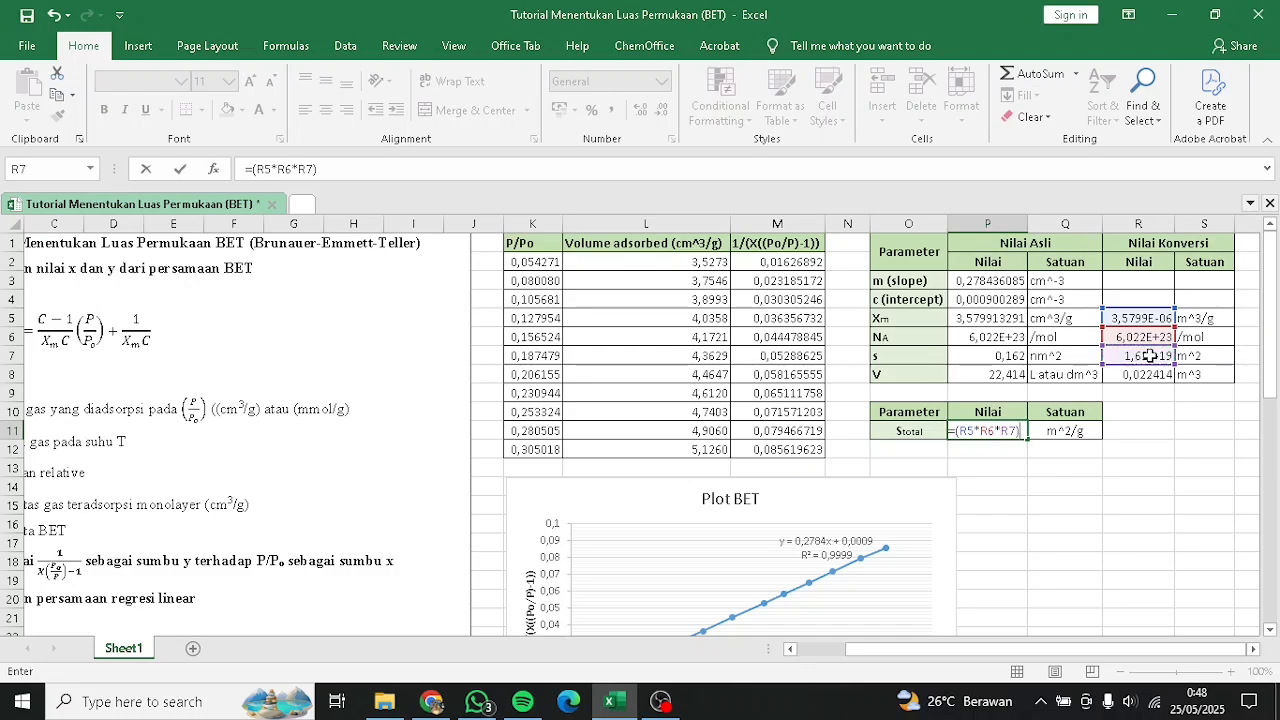
text(/)
click(1145, 374)
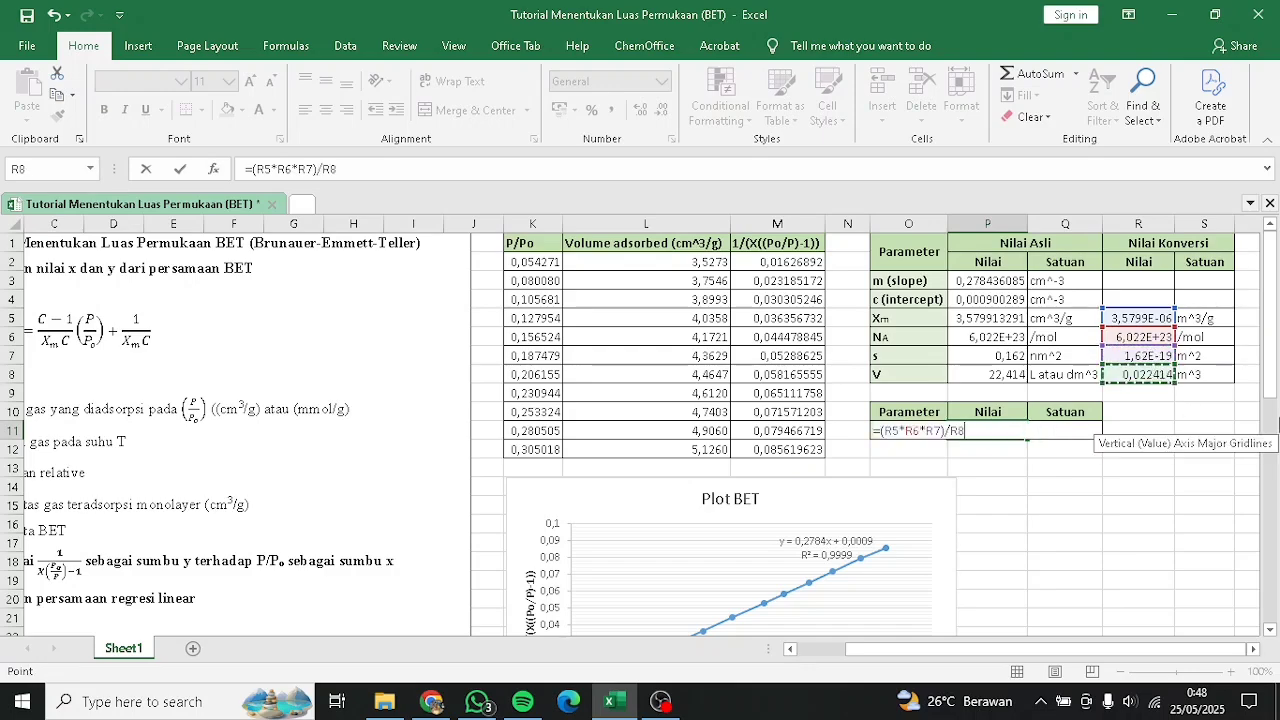
key(Return)
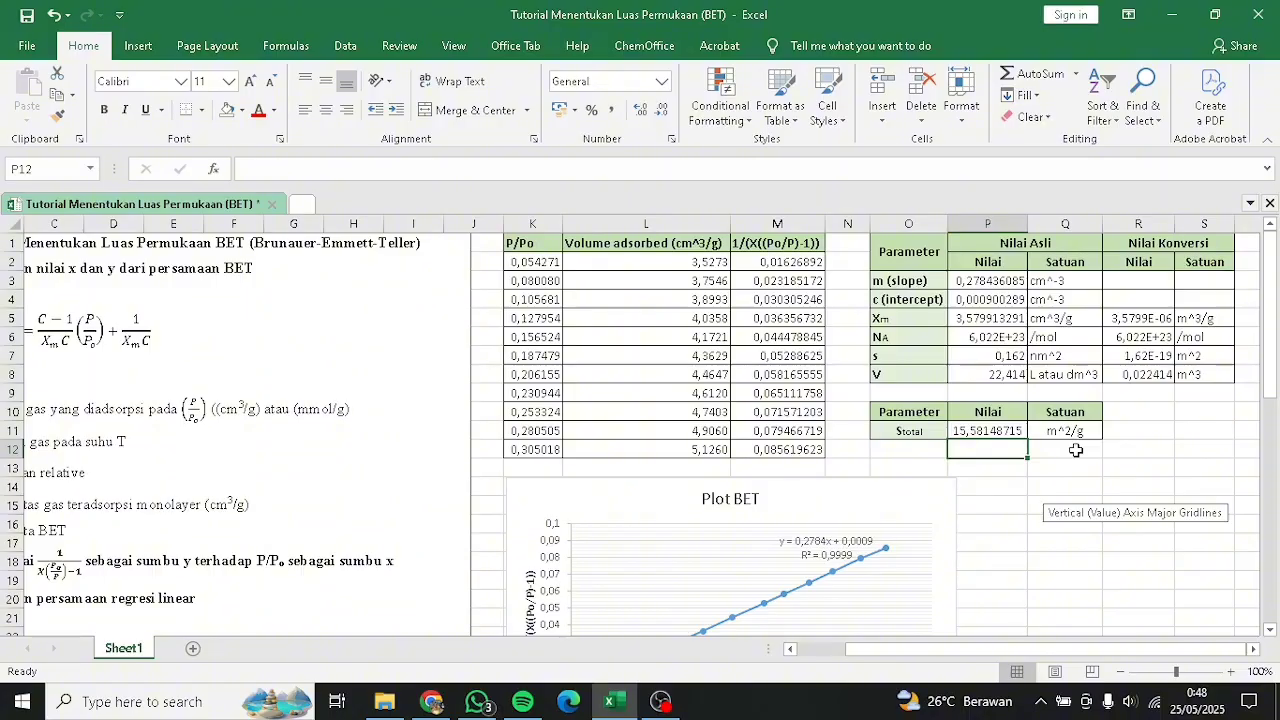
drag(985, 649, 1035, 662)
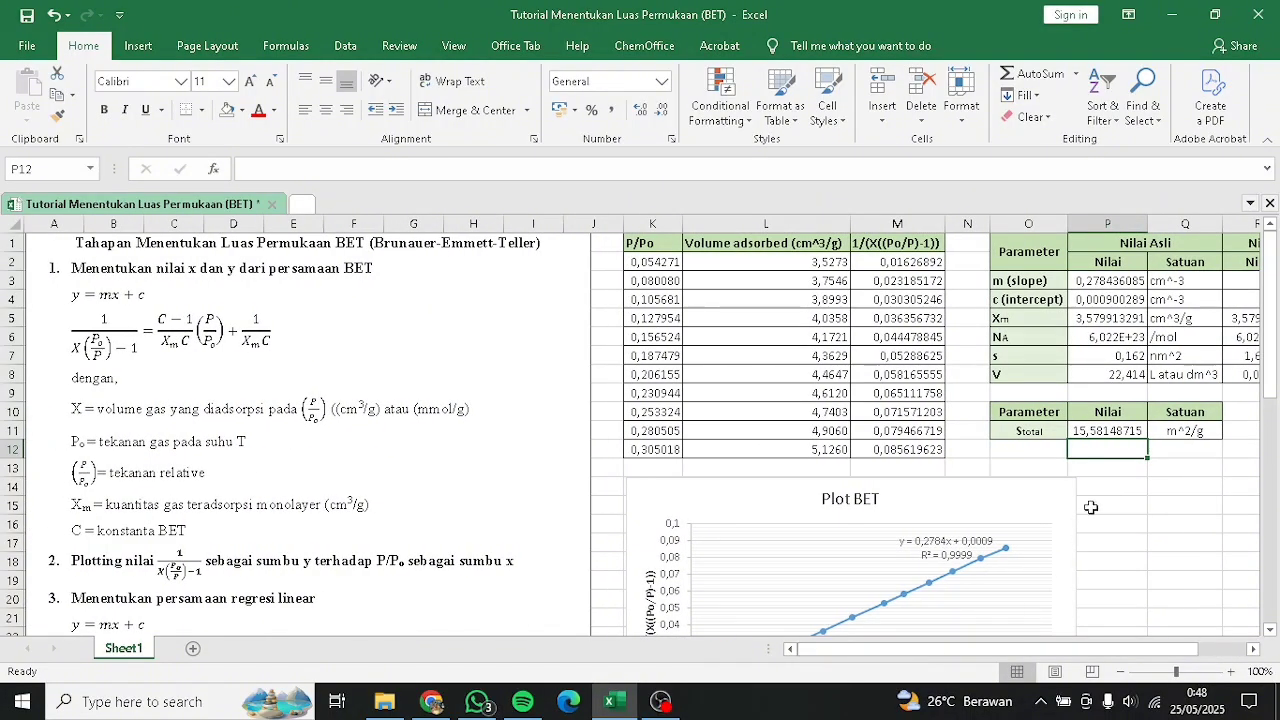